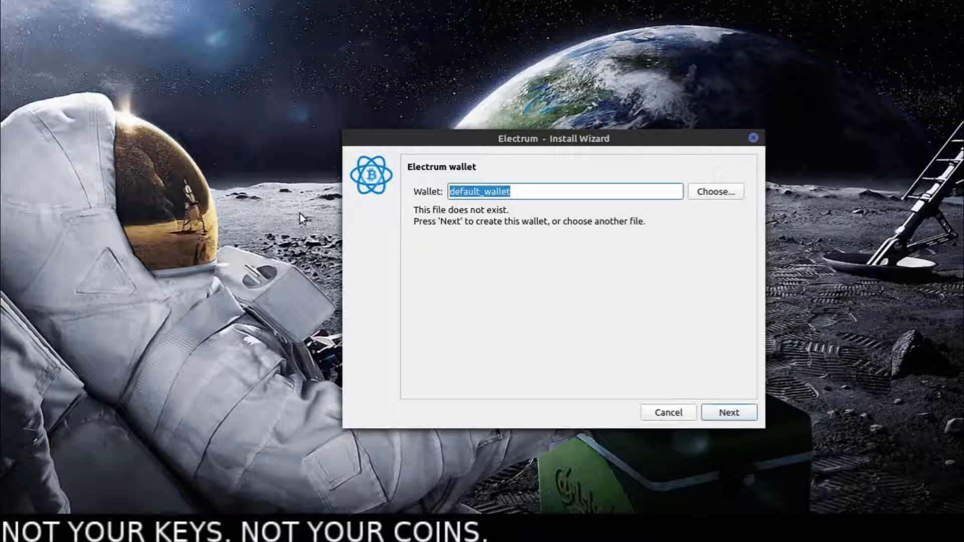
- Name the new wallet file Multisig1_teste and continue to the wallet type choice
type("Multi")
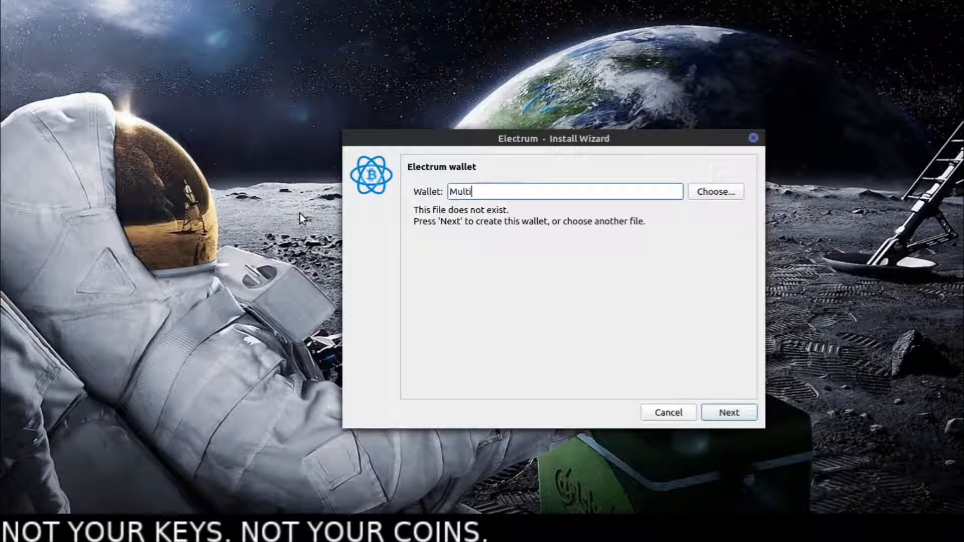
type("sig1_teste")
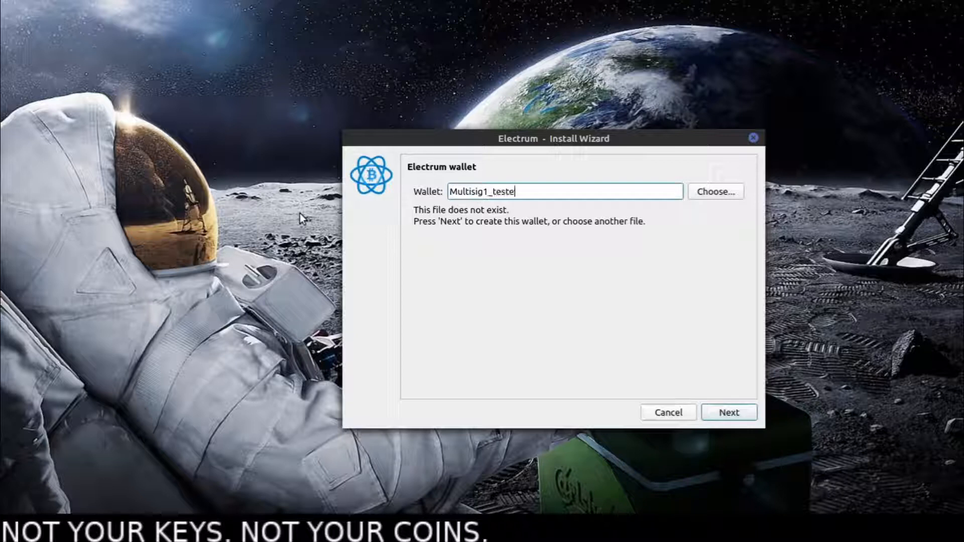
left_click(729, 412)
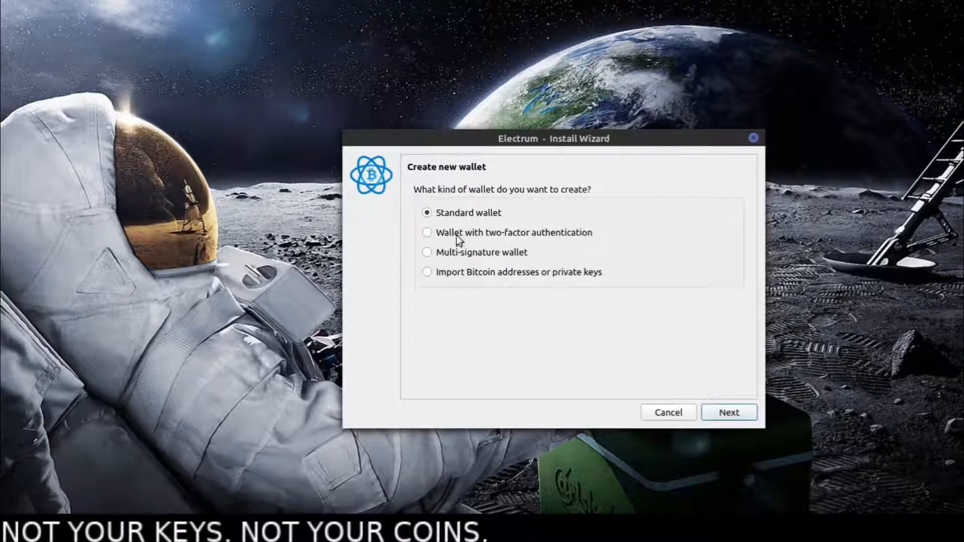
- Choose a multi-signature wallet with 3 cosigners and 2 required signatures
left_click(451, 252)
left_click(727, 415)
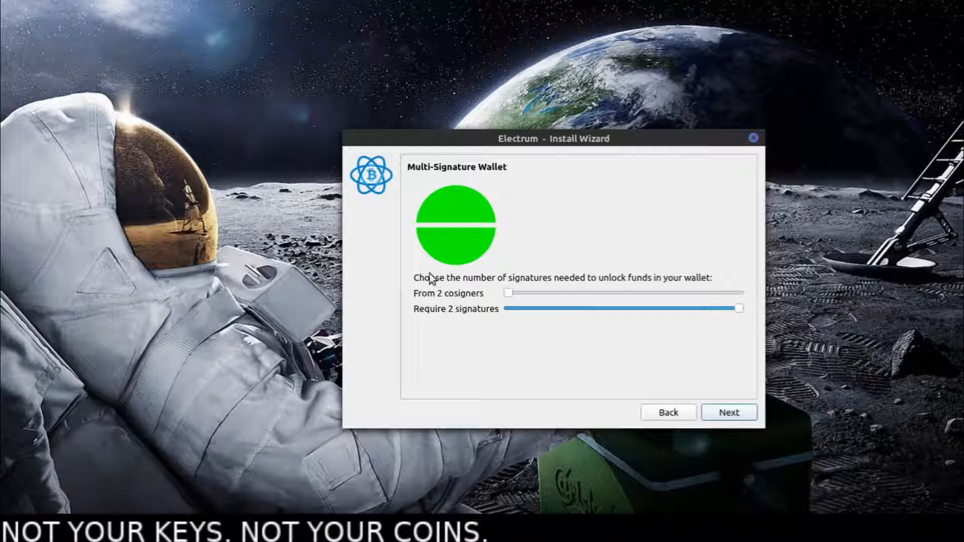
left_click_drag(450, 278, 531, 282)
left_click(475, 279)
left_click(626, 278)
left_click_drag(511, 296, 520, 295)
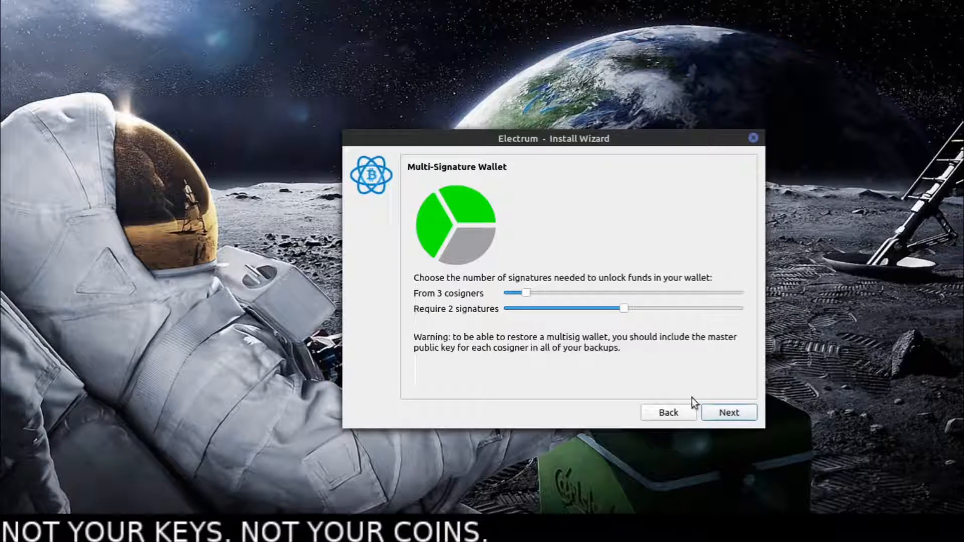
left_click(742, 414)
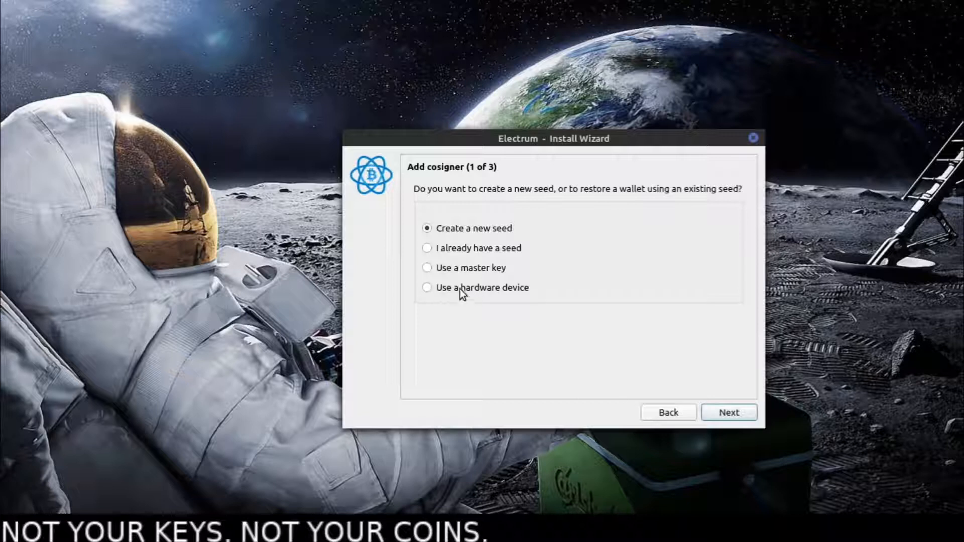
- Create a new seed of type Segwit for the first cosigner
left_click_drag(486, 142, 585, 100)
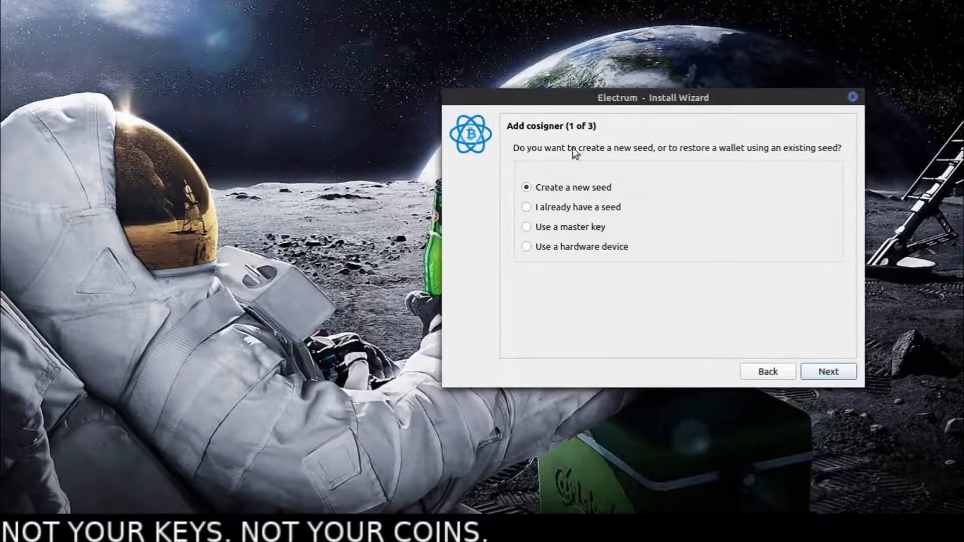
left_click(548, 248)
left_click(547, 186)
left_click(821, 374)
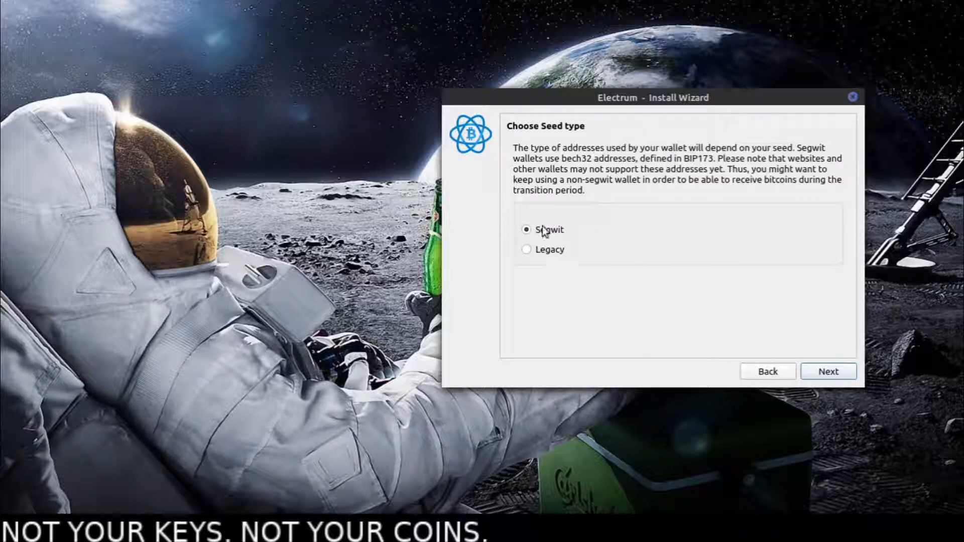
left_click(828, 373)
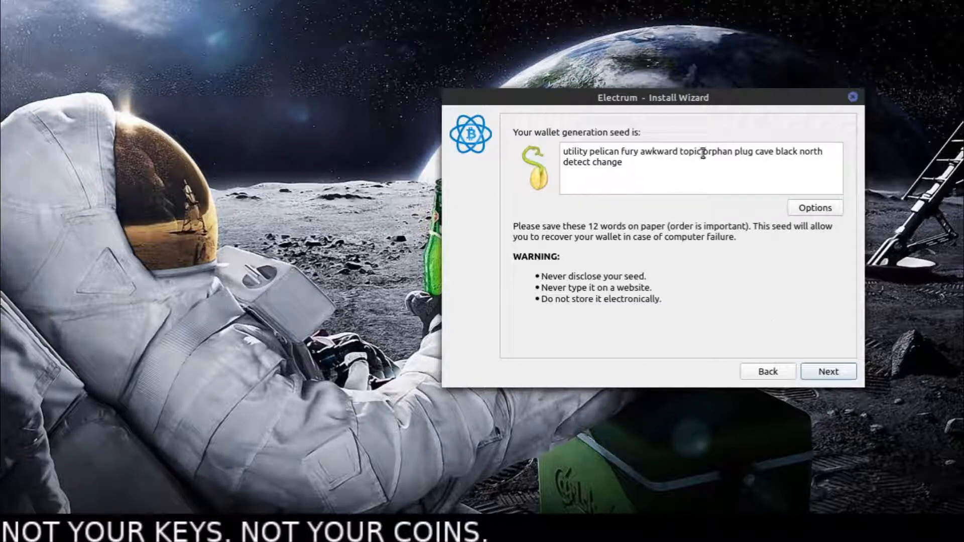
- Check the option for extending the generated seed with custom words, leaving it off
left_click(815, 209)
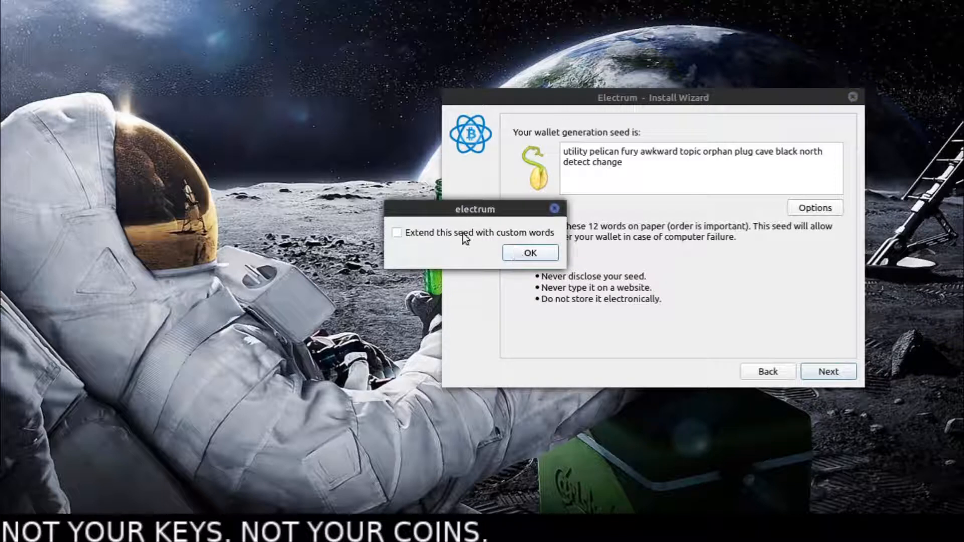
left_click(525, 253)
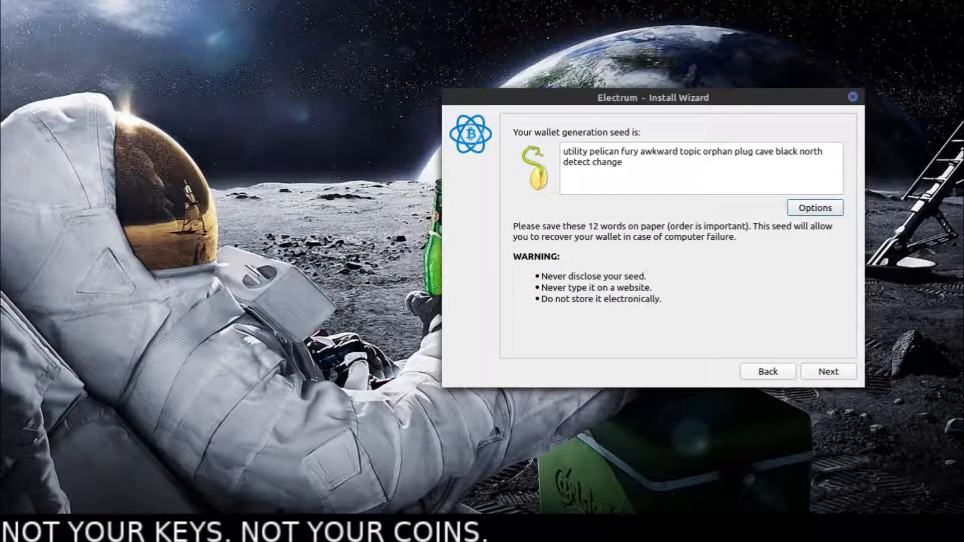
left_click_drag(597, 163, 575, 160)
left_click(638, 177)
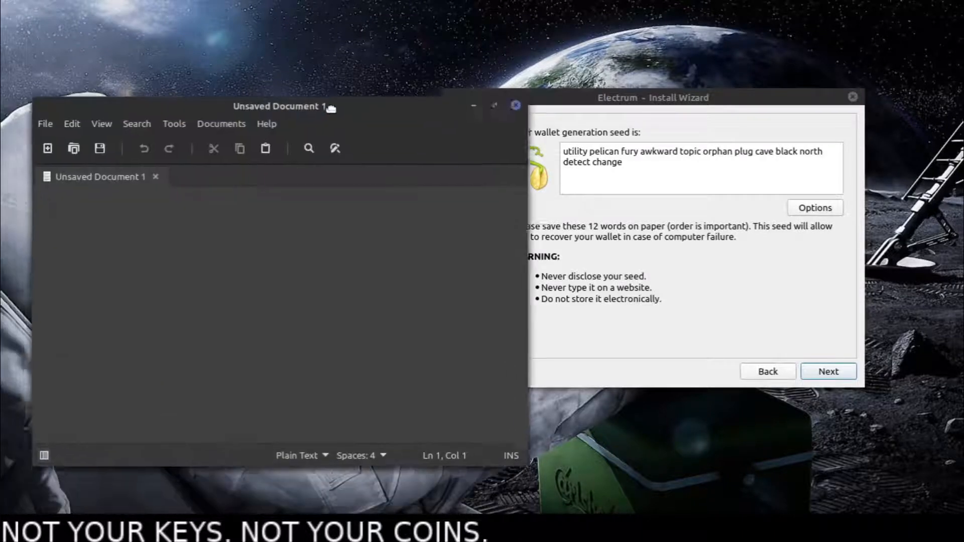
- Copy the generated seed phrase from the wizard and paste it into the empty text document
left_click_drag(580, 238, 580, 226)
left_click_drag(647, 168, 552, 149)
right_click(604, 151)
left_click(609, 157)
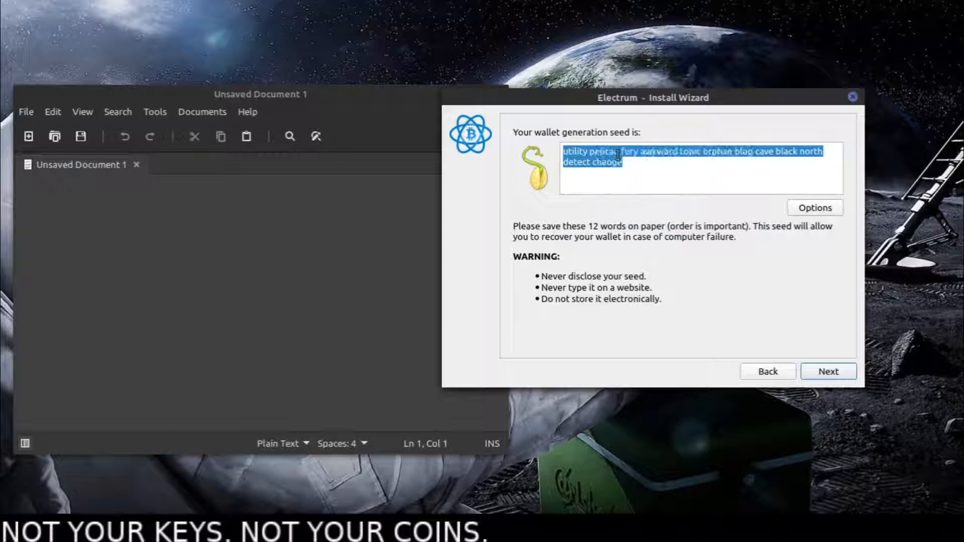
right_click(183, 249)
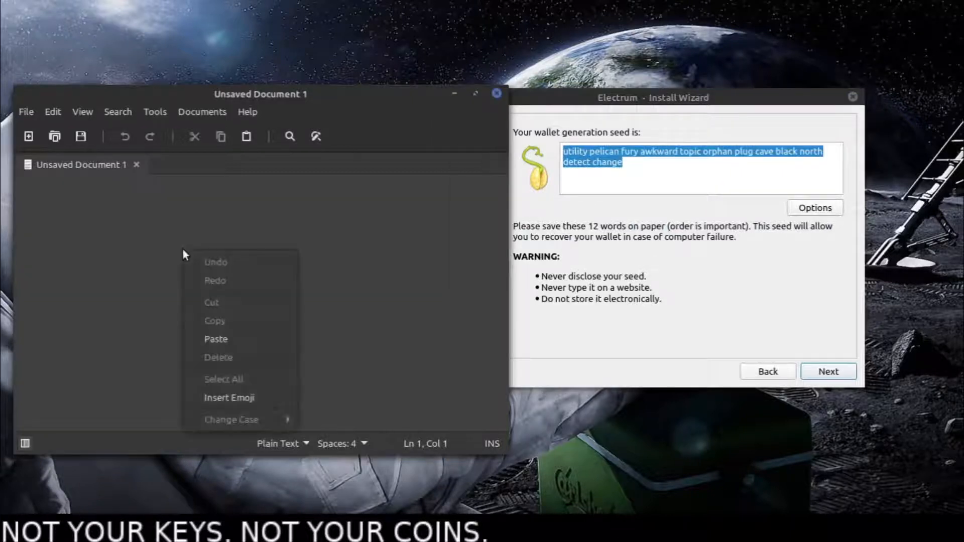
left_click(239, 339)
key("Return")
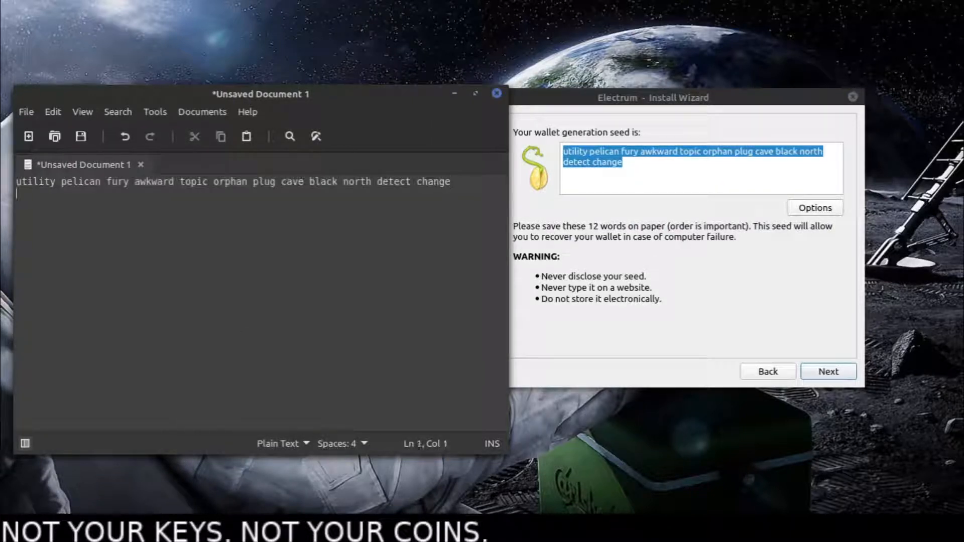
- Add the heading Key1 above the noted seed phrase, with blank lines around the phrase
key("Return")
key("Up")
key("Up")
key("Return")
key("Return")
key("Up")
key("Up")
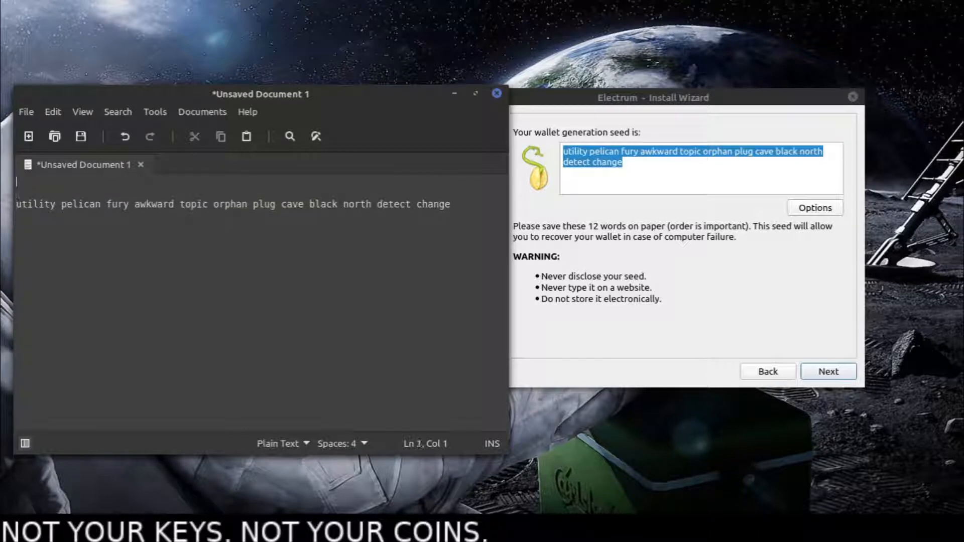
type("Key's")
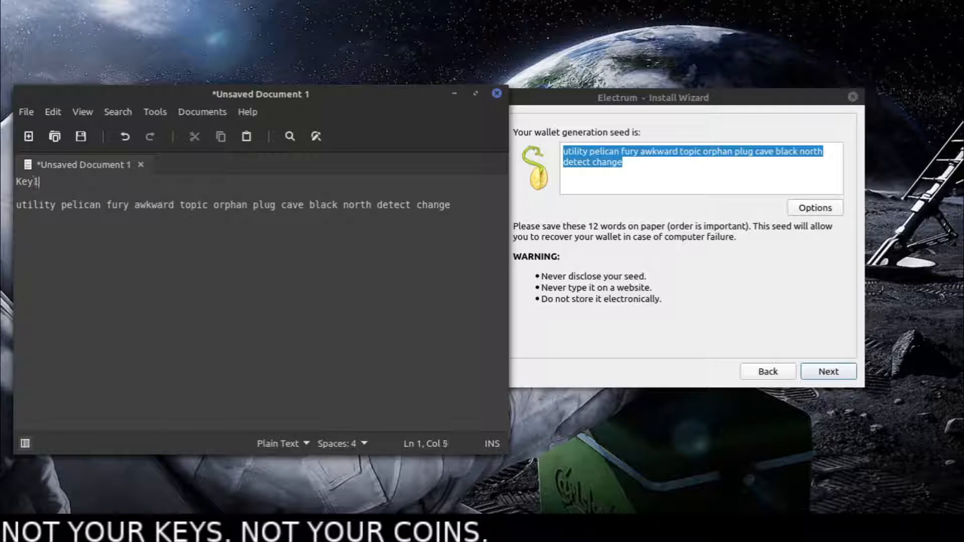
key("Down")
key("Down")
key("Down")
key("Down")
- Confirm the first cosigner's seed in the wizard by pasting the noted seed phrase
left_click(600, 141)
left_click(810, 193)
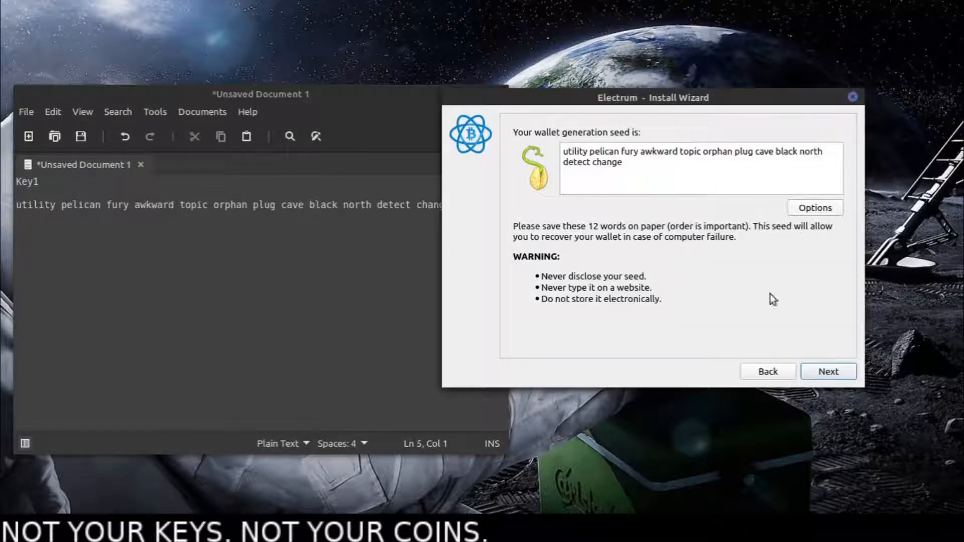
left_click(839, 370)
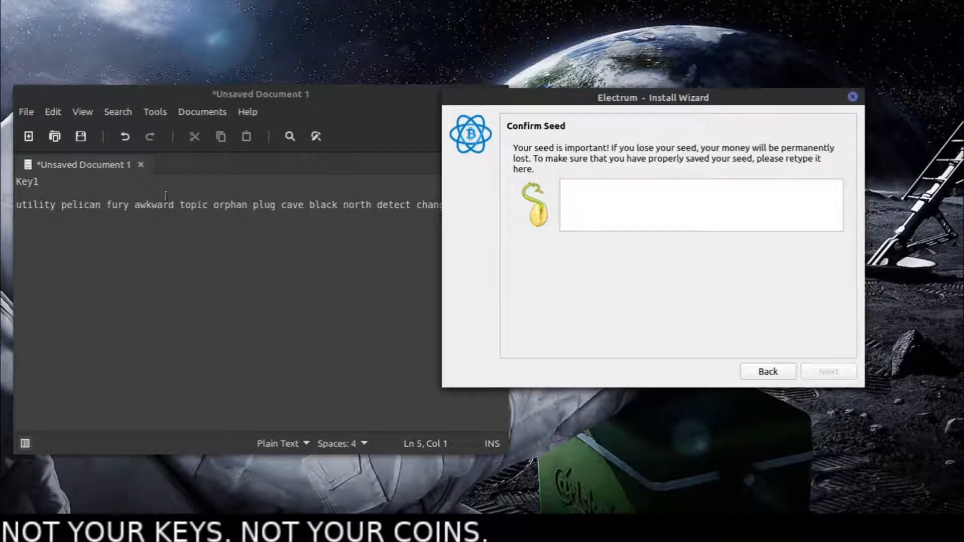
left_click(631, 202)
left_click(134, 220)
left_click_drag(452, 205, 11, 205)
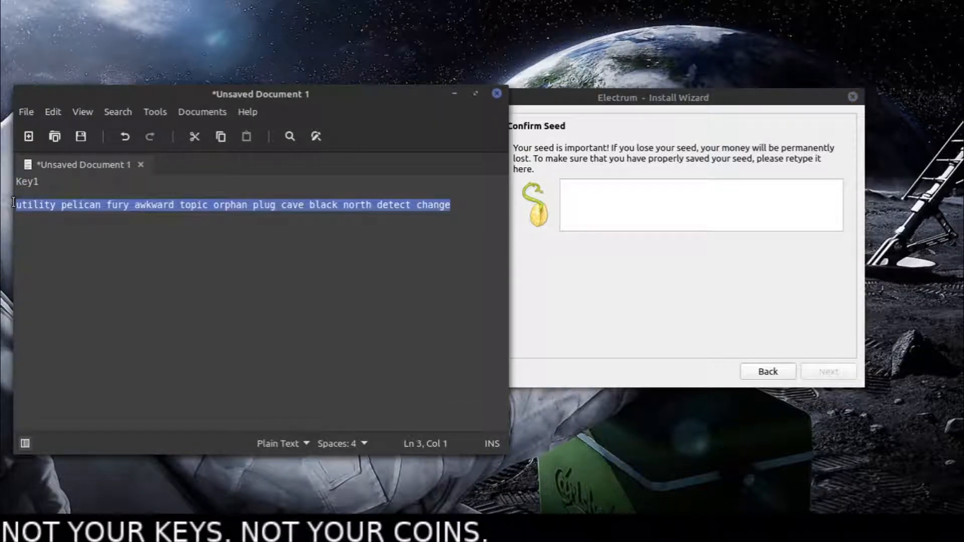
middle_click(620, 219)
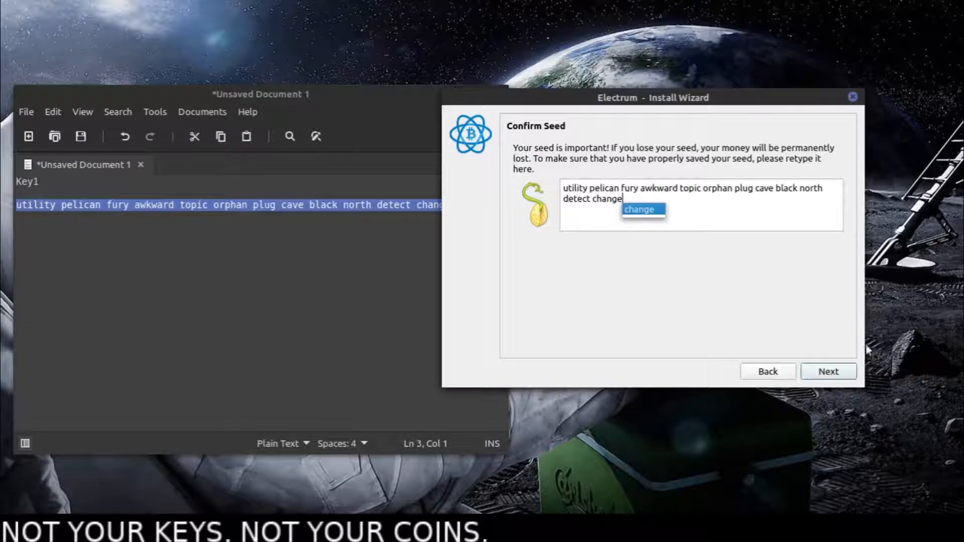
left_click(828, 372)
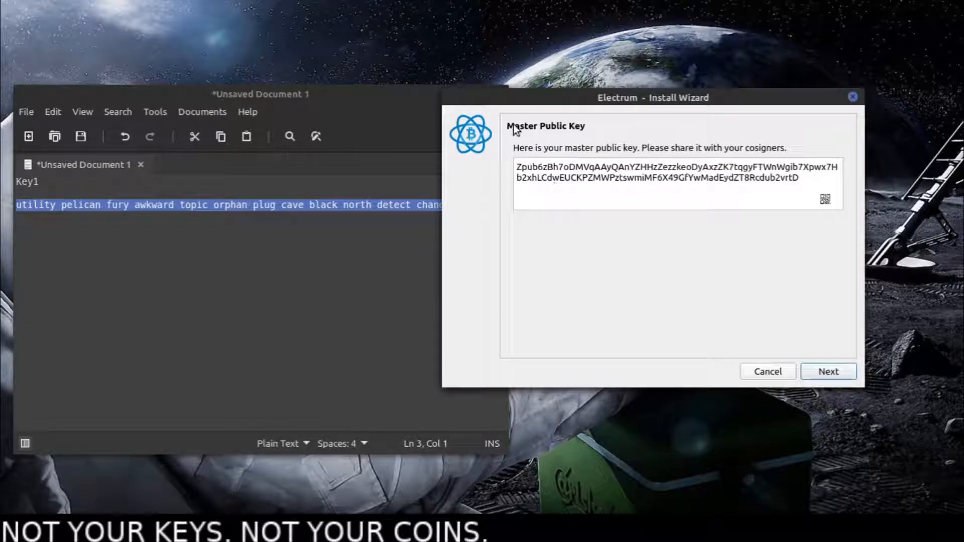
- Copy the first cosigner's master public key into the text document, below the seed phrase
left_click(56, 206)
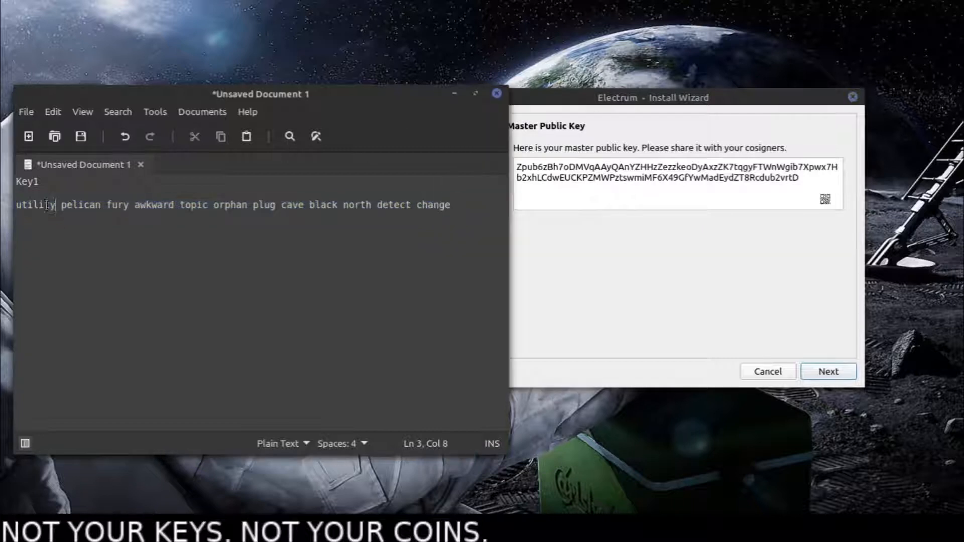
left_click(608, 220)
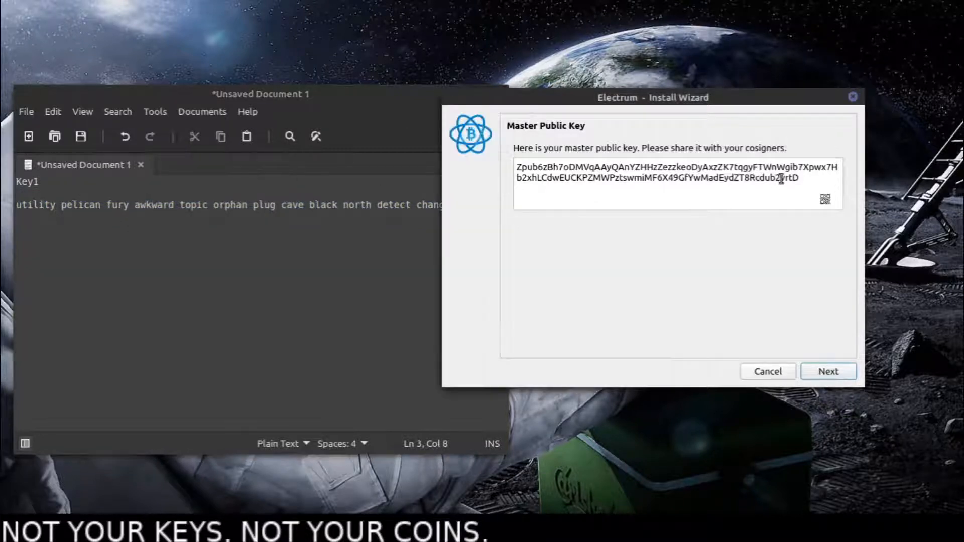
left_click_drag(800, 178, 510, 161)
right_click(551, 172)
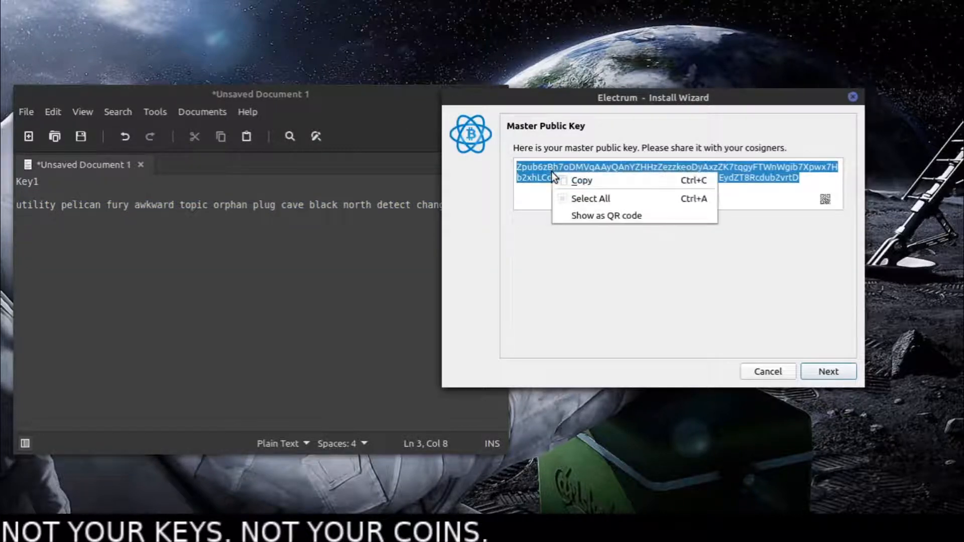
left_click(570, 185)
left_click(113, 252)
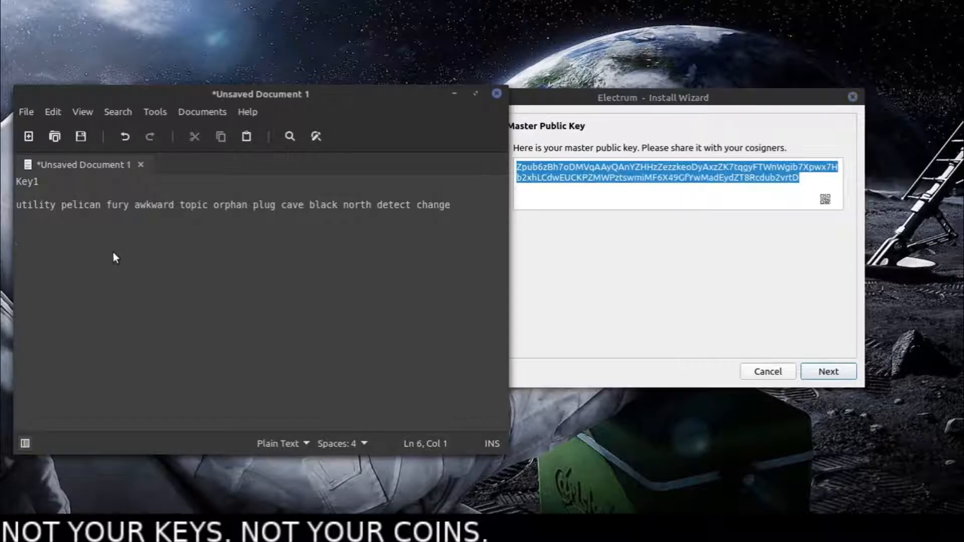
right_click(113, 252)
left_click(82, 250)
right_click(71, 244)
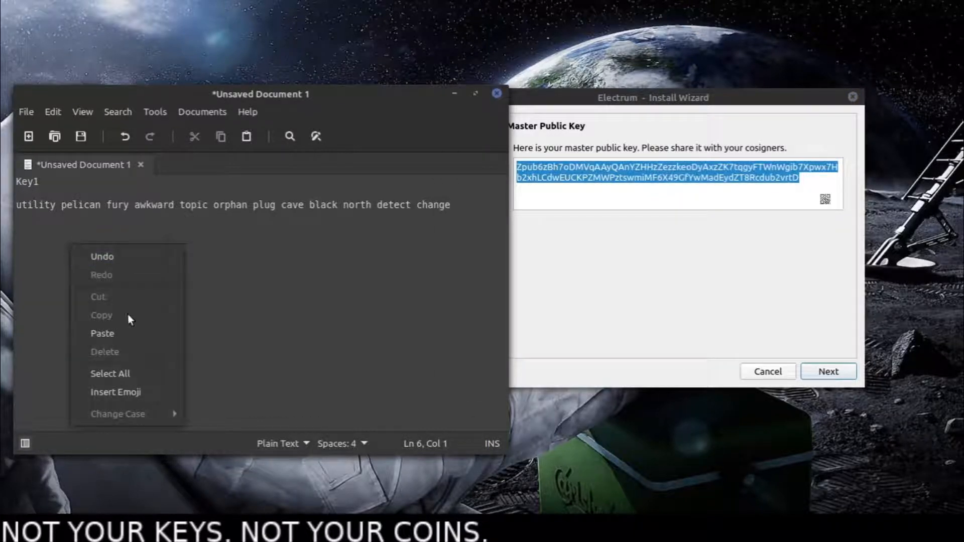
left_click(129, 333)
key("Return")
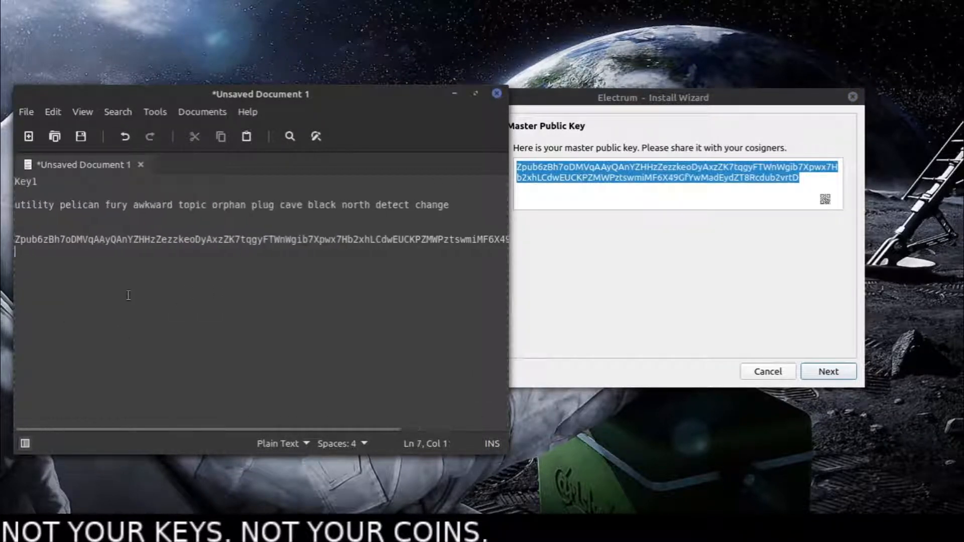
- Examine the noted seed phrase and the prefix of the master public key, and add a blank line below them
left_click_drag(16, 205, 471, 211)
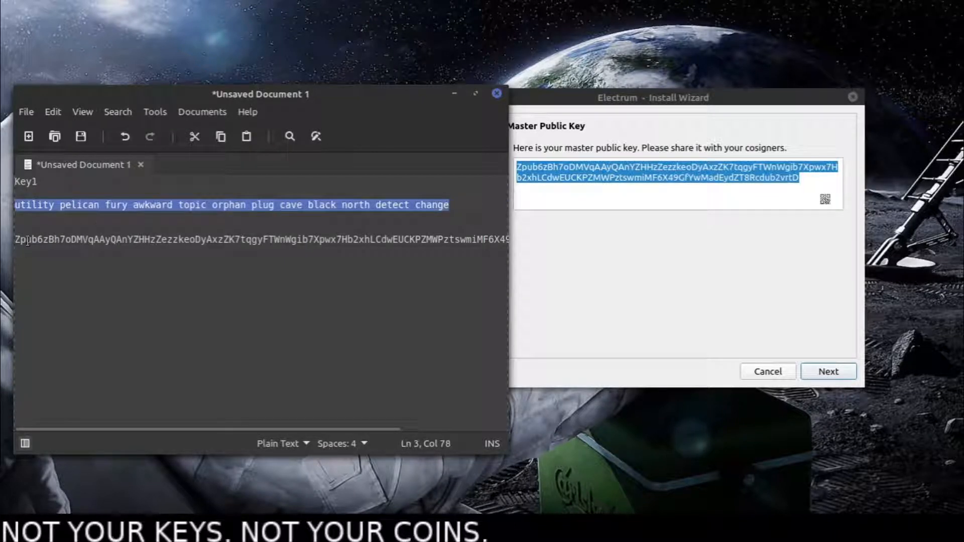
left_click_drag(20, 239, 231, 261)
left_click(82, 271)
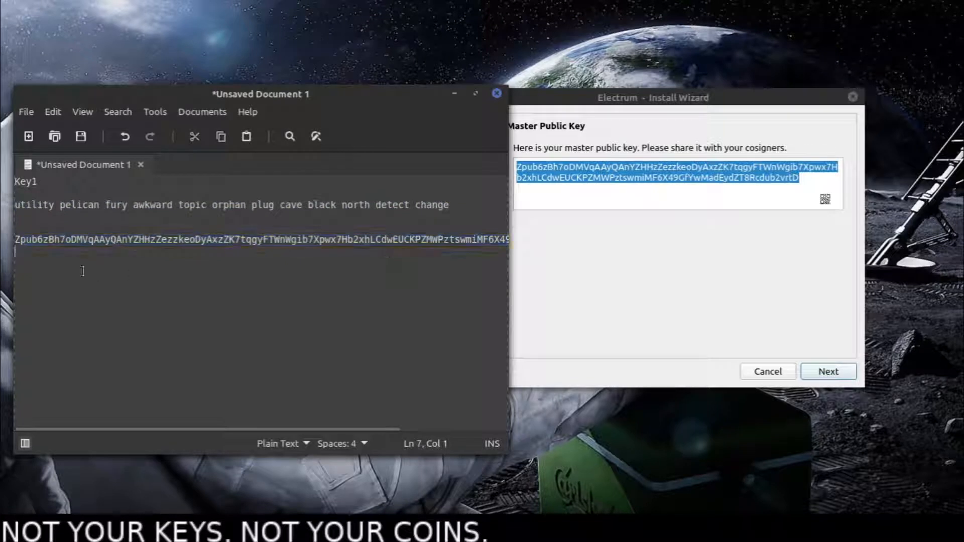
left_click_drag(42, 240, 17, 240)
left_click(44, 259)
key("Return")
- Look at the options for adding the second cosigner, return to the master public key and cancel this wallet's creation
left_click(613, 219)
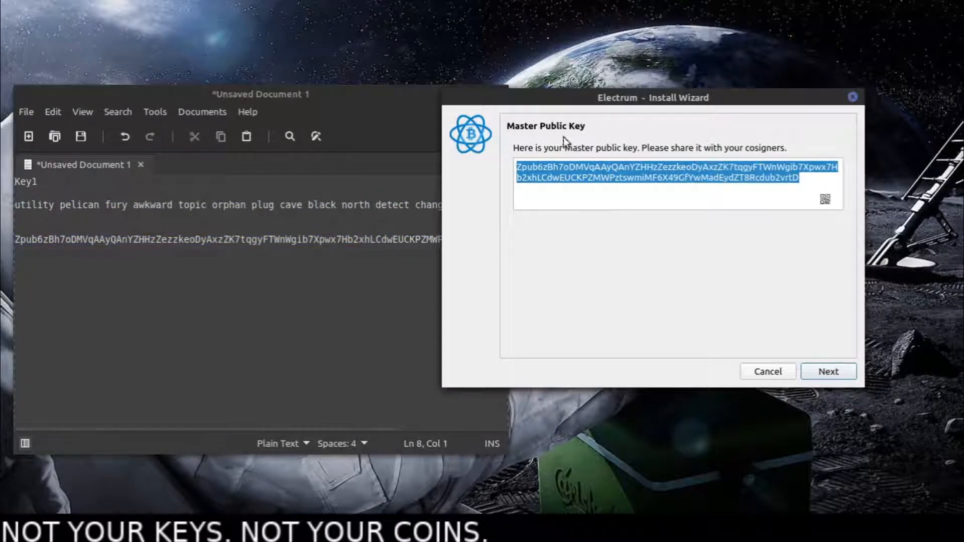
left_click(631, 173)
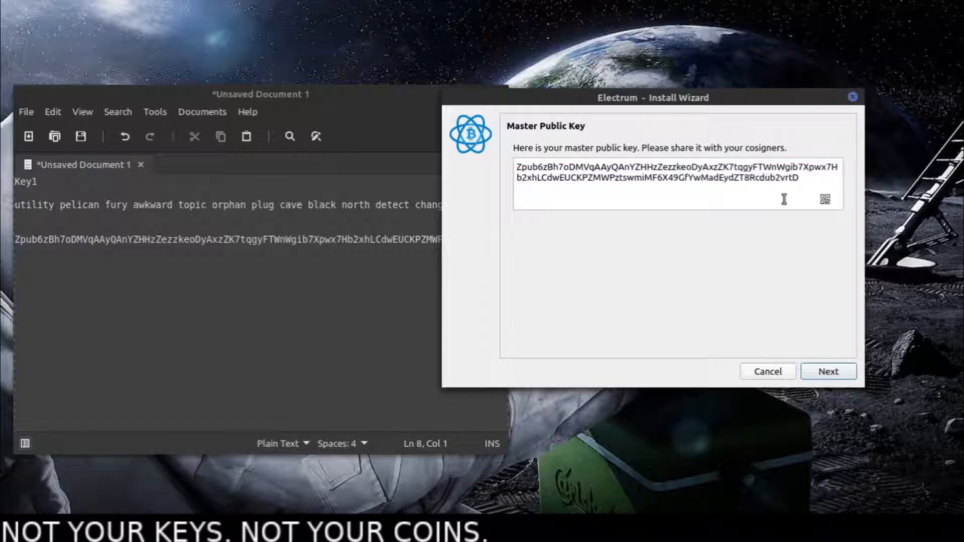
left_click(834, 374)
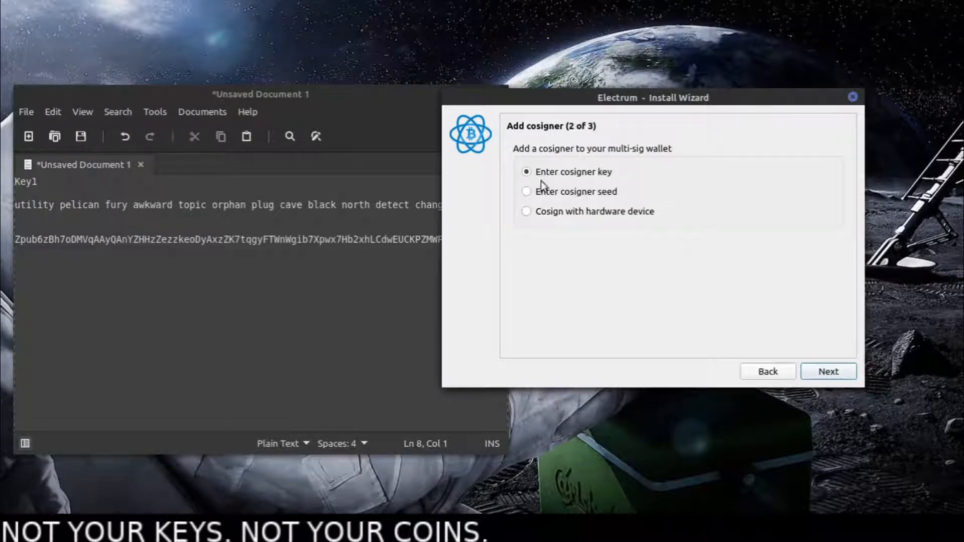
left_click(770, 372)
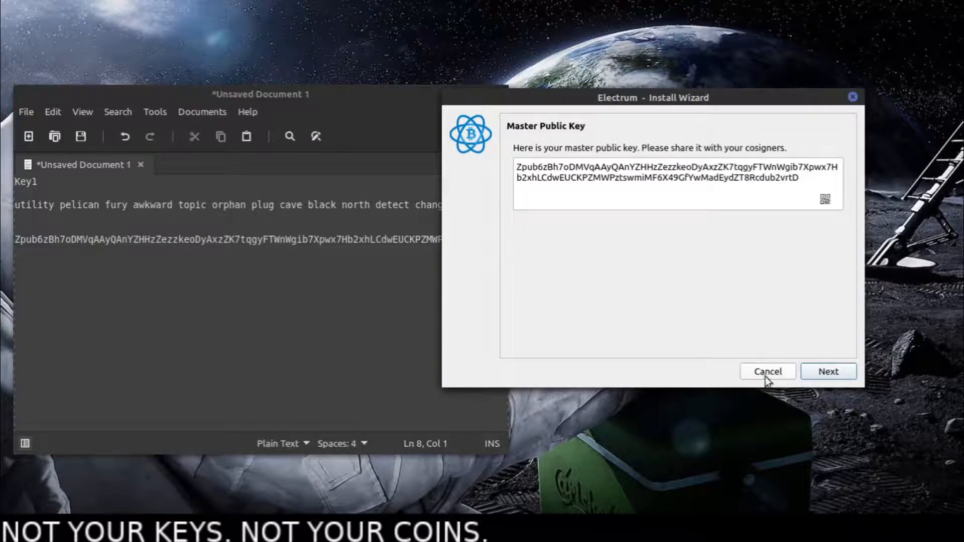
left_click(765, 374)
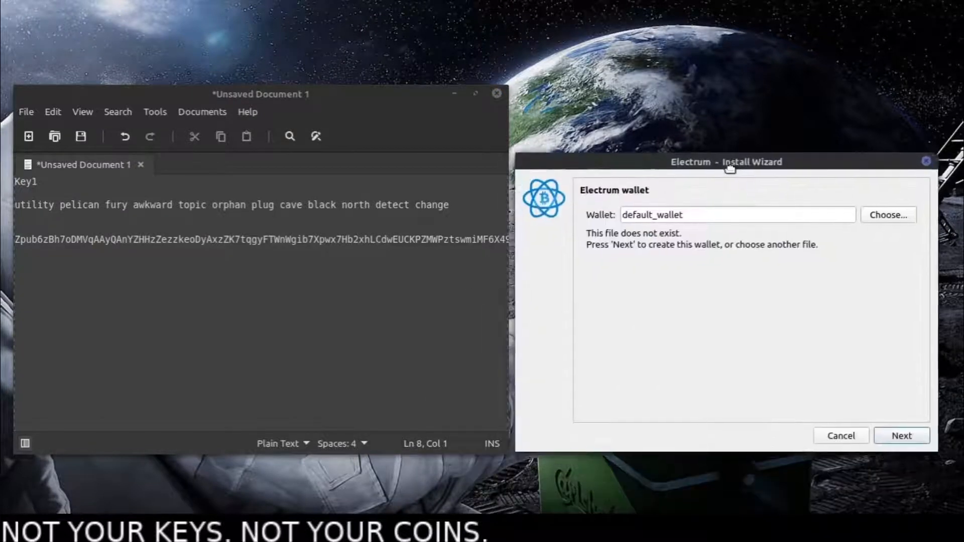
- Place the install wizard beside the text document and examine the noted master public key of Key1
mouse_move(730, 167)
left_mouse_down()
mouse_move(712, 141)
mouse_move(736, 150)
left_mouse_up()
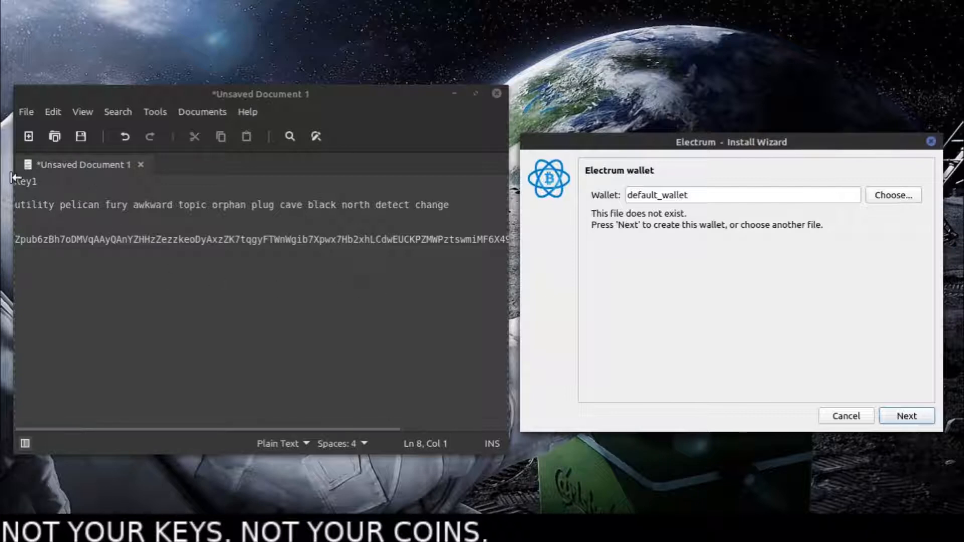
left_click(68, 284)
left_click_drag(28, 239, 506, 241)
left_click_drag(452, 240, 19, 235)
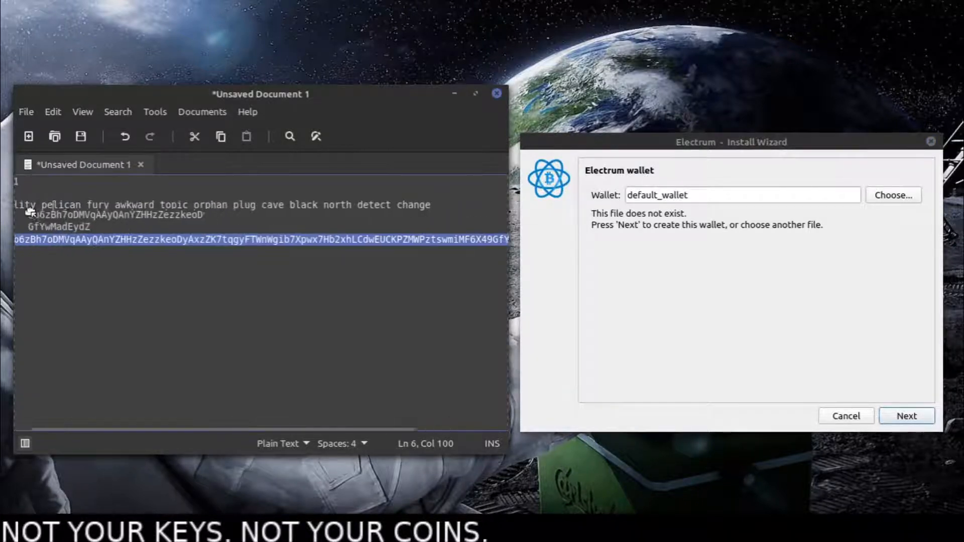
left_click(283, 236)
left_click(110, 265)
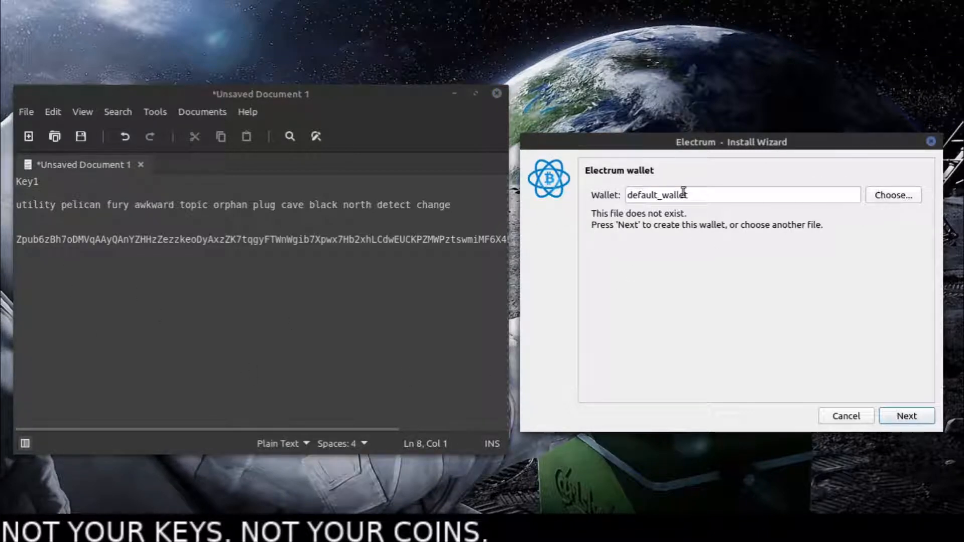
- Name the new wallet file Multisig_Test and choose the multi-signature wallet type
left_click_drag(736, 195, 557, 183)
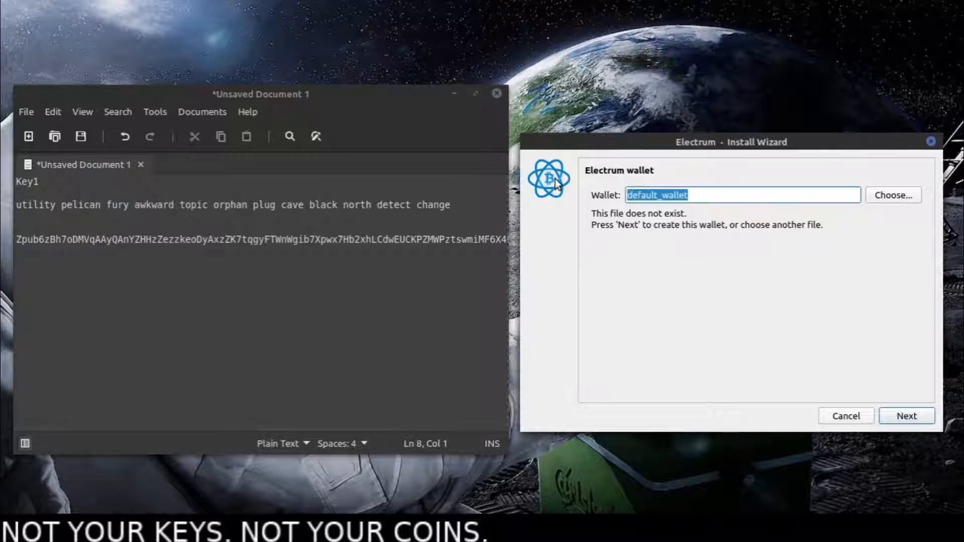
type("Multisig")
type("_")
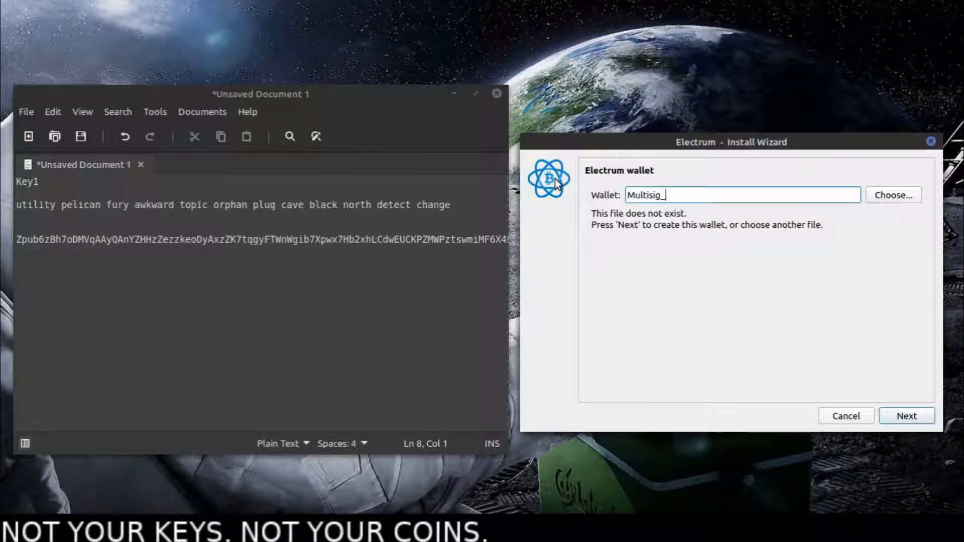
type("Test")
left_click(902, 418)
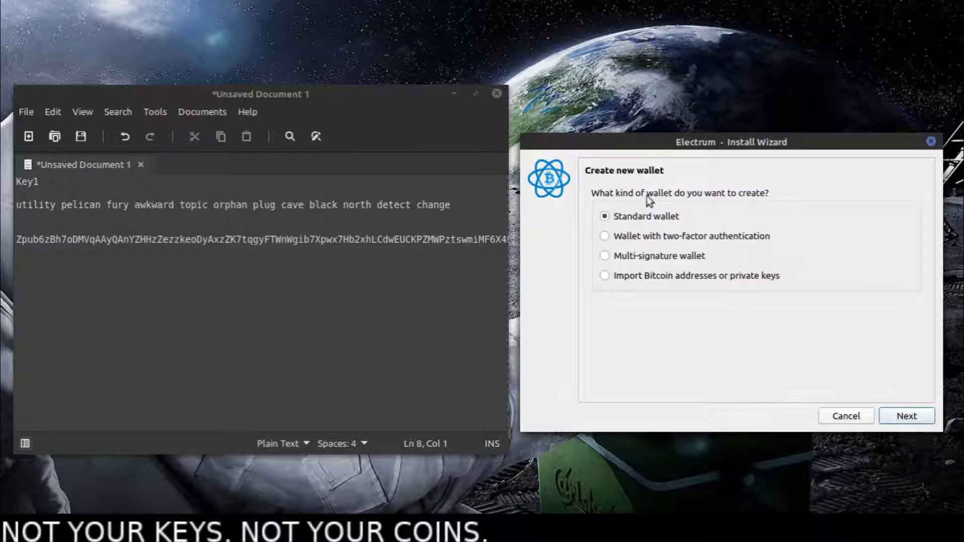
left_click(907, 416)
- Set the wallet to 3 cosigners with 2 required signatures and create a new Segwit seed for the first cosigner
left_click_drag(679, 296, 697, 298)
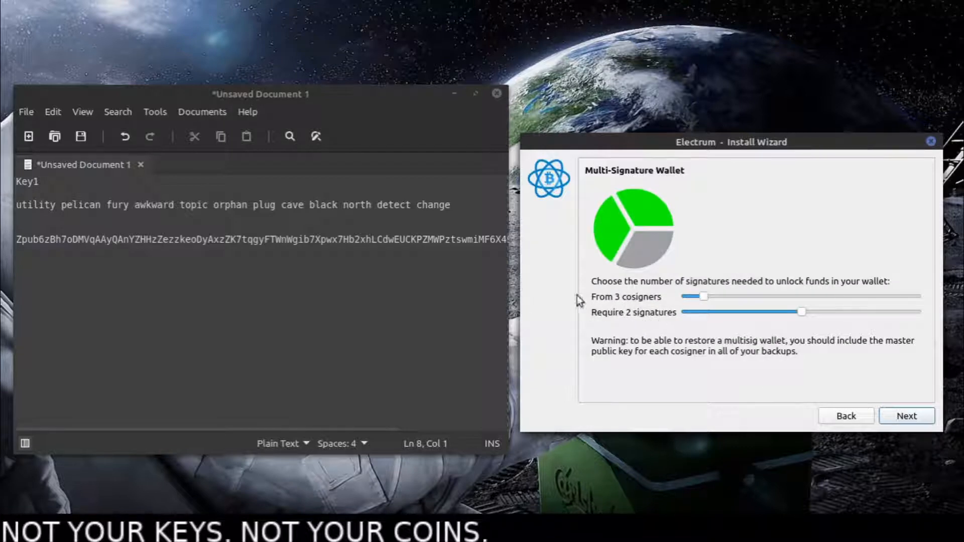
left_click(906, 417)
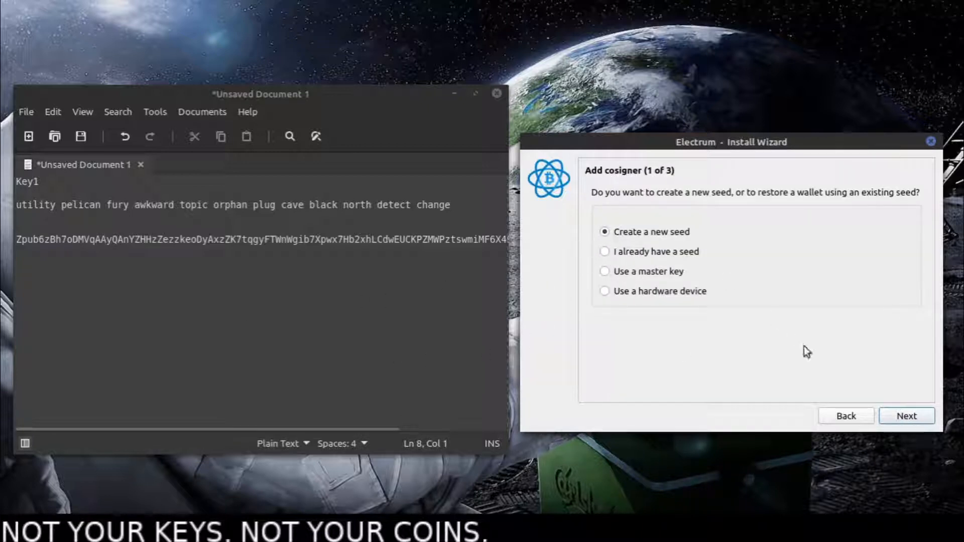
left_click(905, 418)
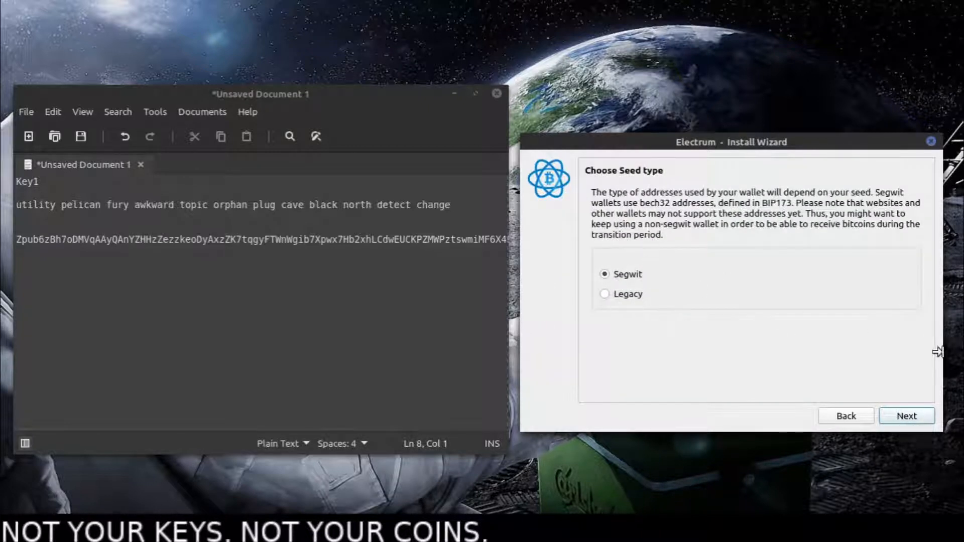
left_click(910, 416)
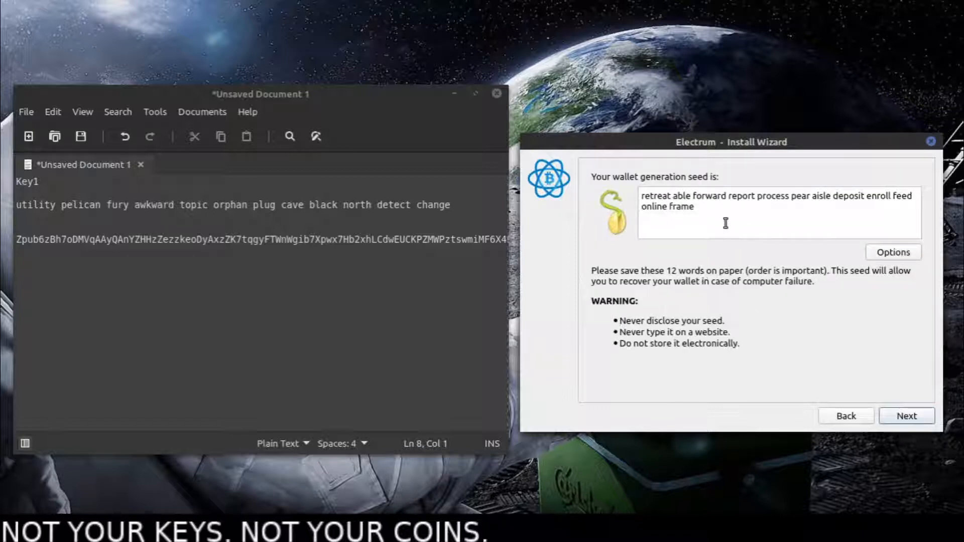
- Copy the generated seed phrase into the text document under a new "Key2" heading, leaving a blank line below it
left_click_drag(696, 207, 613, 199)
right_click(649, 197)
left_click(662, 206)
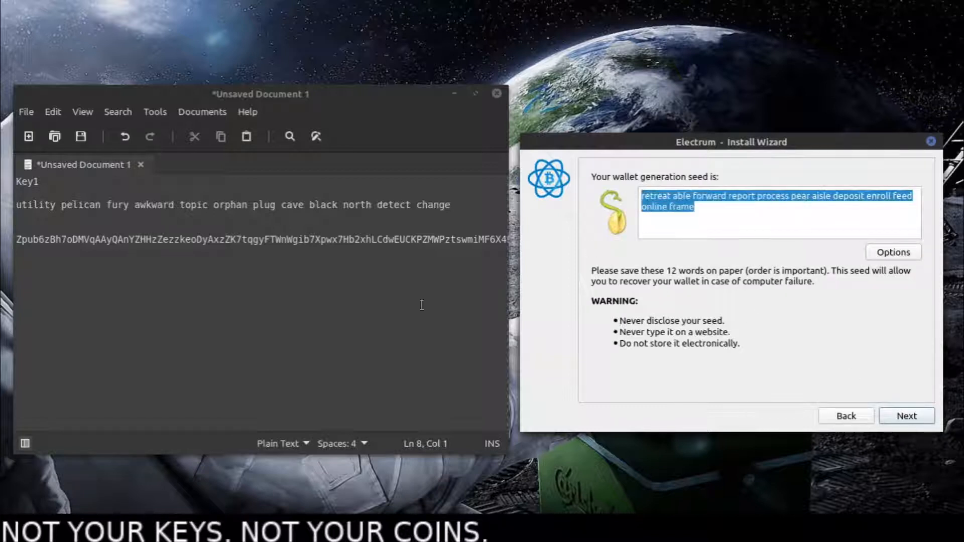
left_click(328, 321)
type("Key2")
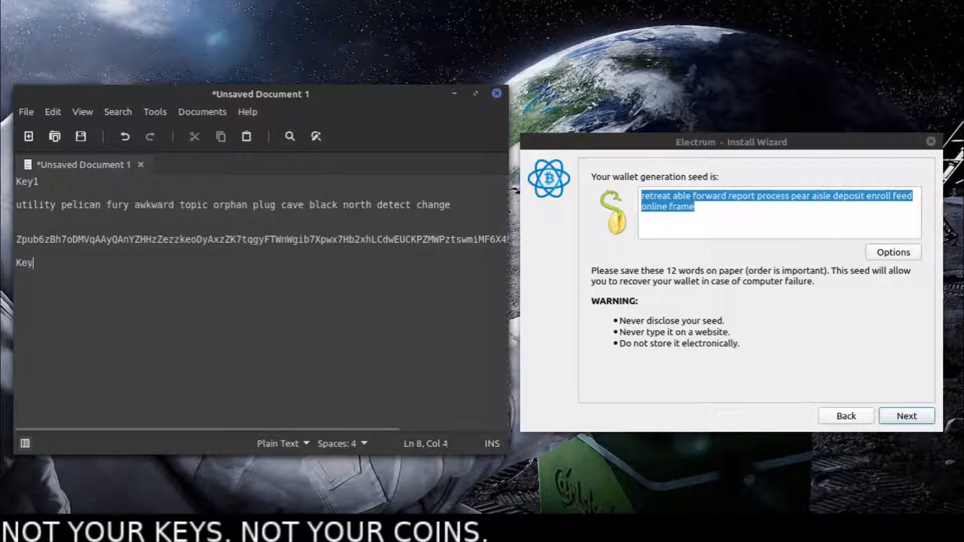
key("Return")
key("Return")
key("ctrl+v")
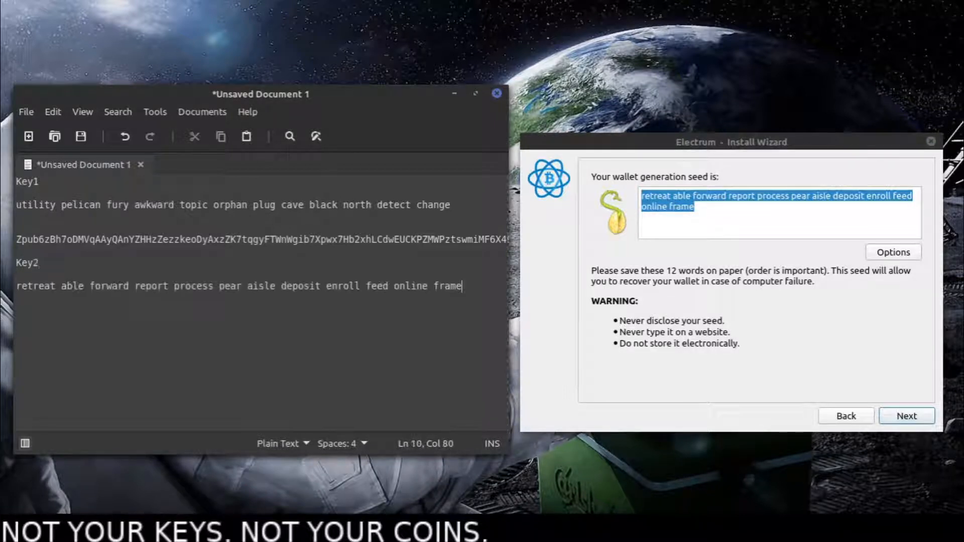
key("Return")
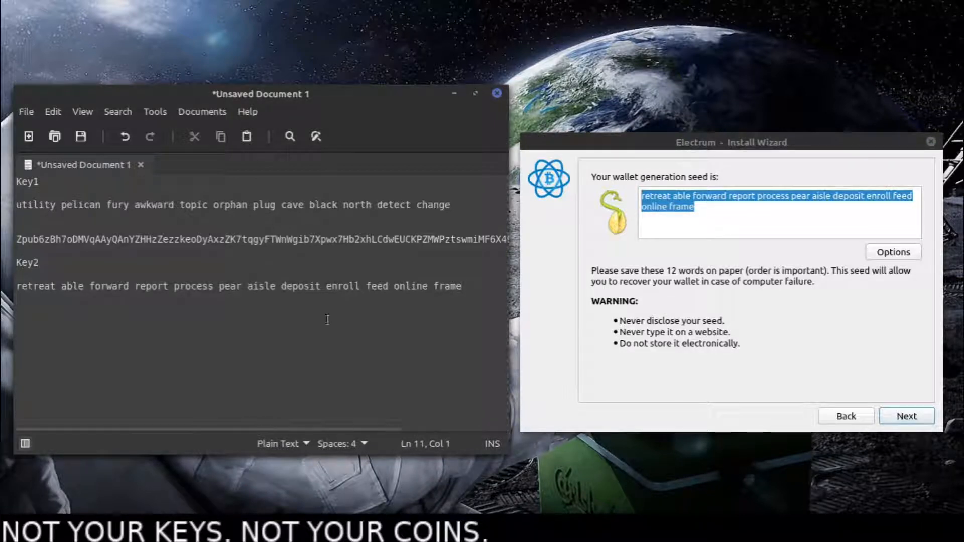
key("Return")
- Confirm the Key2 seed in the wizard by pasting the noted seed phrase into the confirmation field
left_click(907, 416)
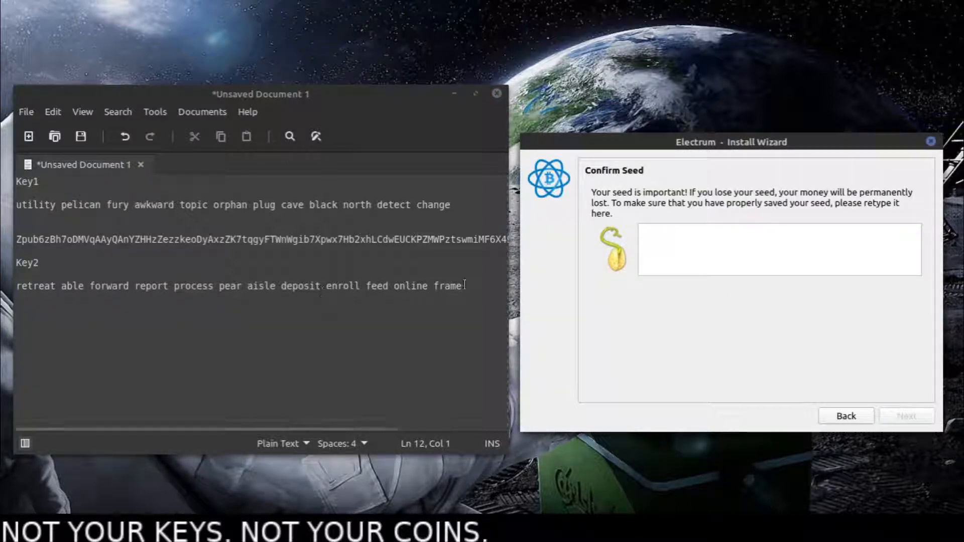
left_click_drag(463, 285, 18, 286)
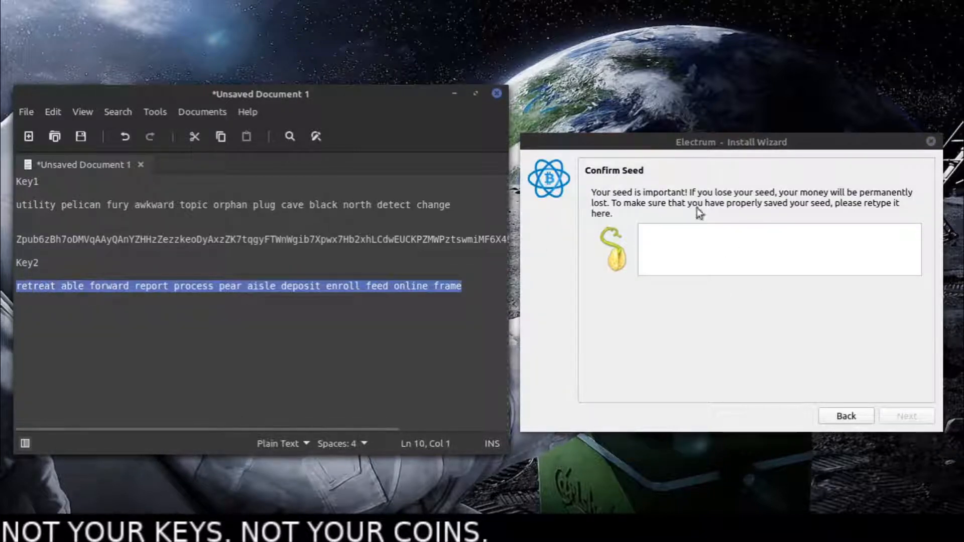
key("ctrl+c")
left_click(718, 241)
key("ctrl+v")
left_click(916, 416)
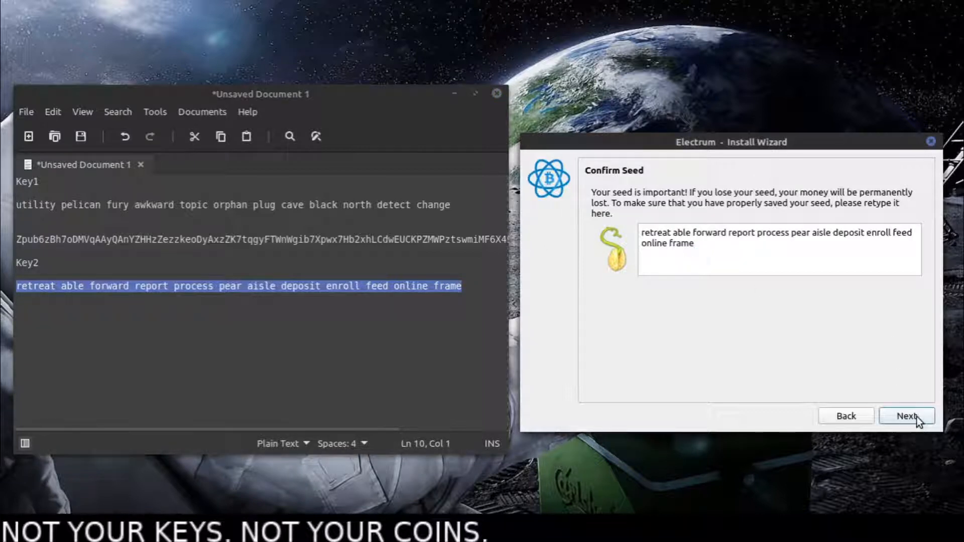
left_click(917, 417)
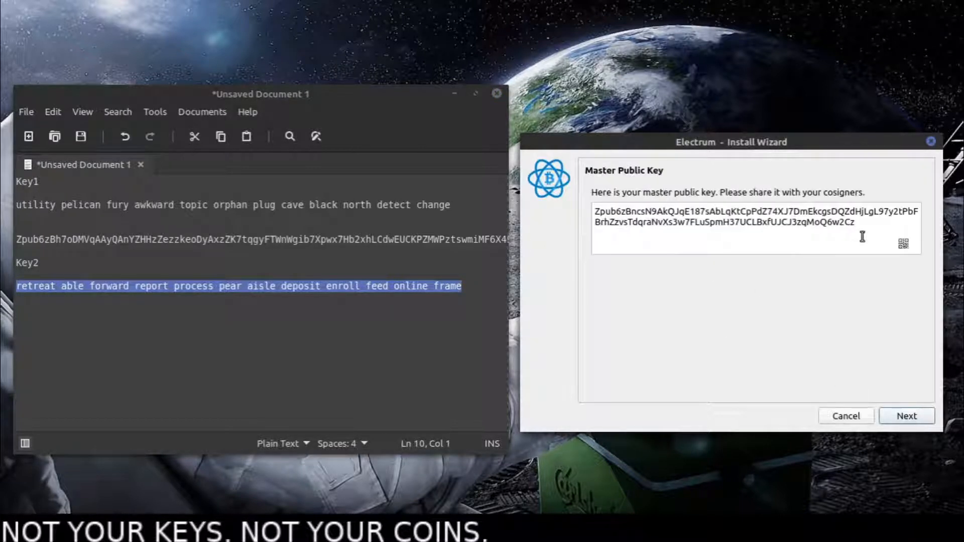
- Copy the Key2 master public key into the text document below its seed phrase, followed by a blank line
left_click_drag(856, 222, 594, 212)
right_click(688, 224)
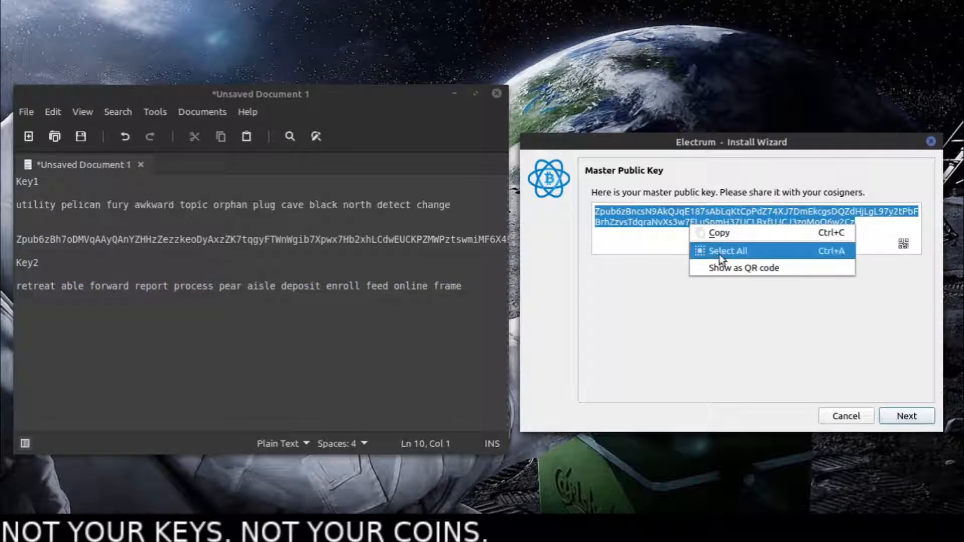
left_click(718, 254)
right_click(709, 220)
left_click(719, 230)
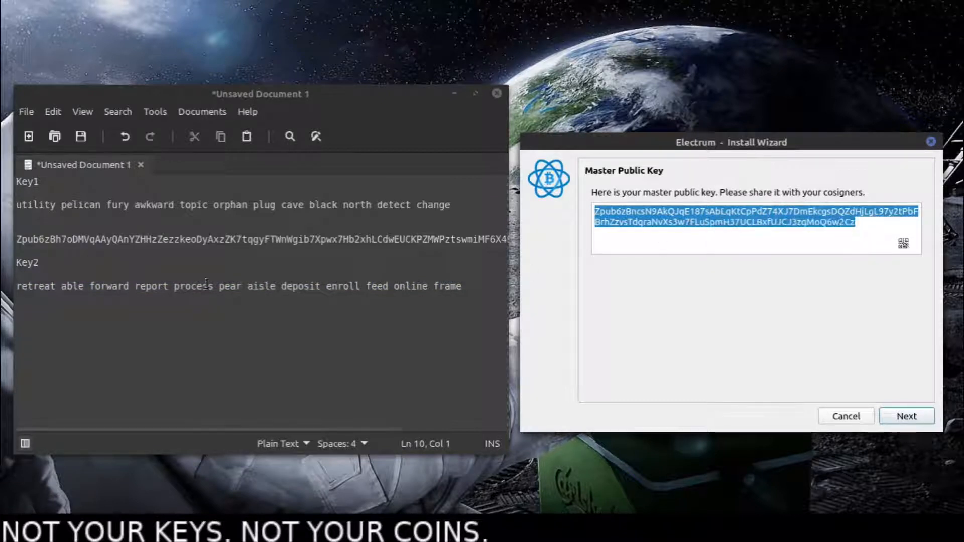
left_click(118, 323)
right_click(110, 326)
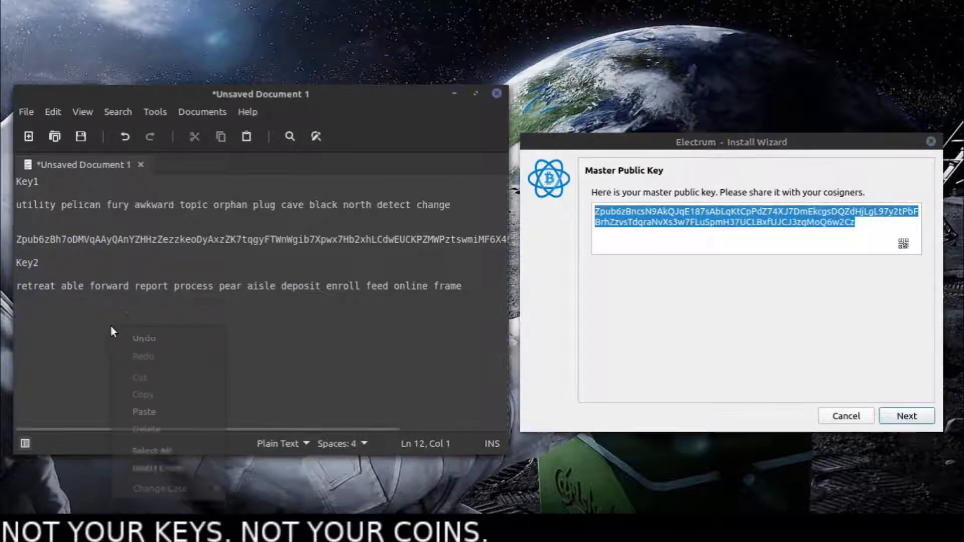
left_click(160, 416)
key("Return")
key("Return")
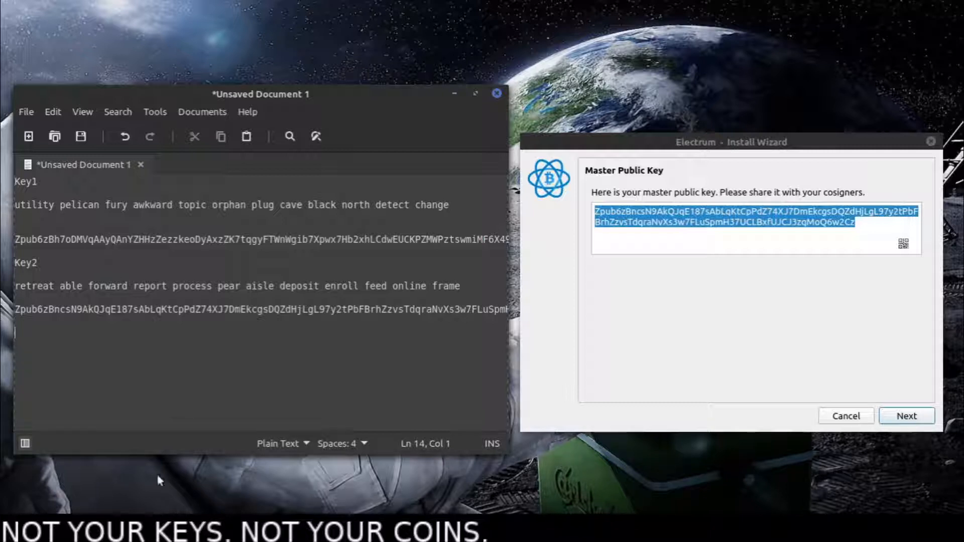
- Compare the noted master public keys of Key1 and Key2 and cancel the current wallet's creation
left_click_drag(128, 240, 270, 239)
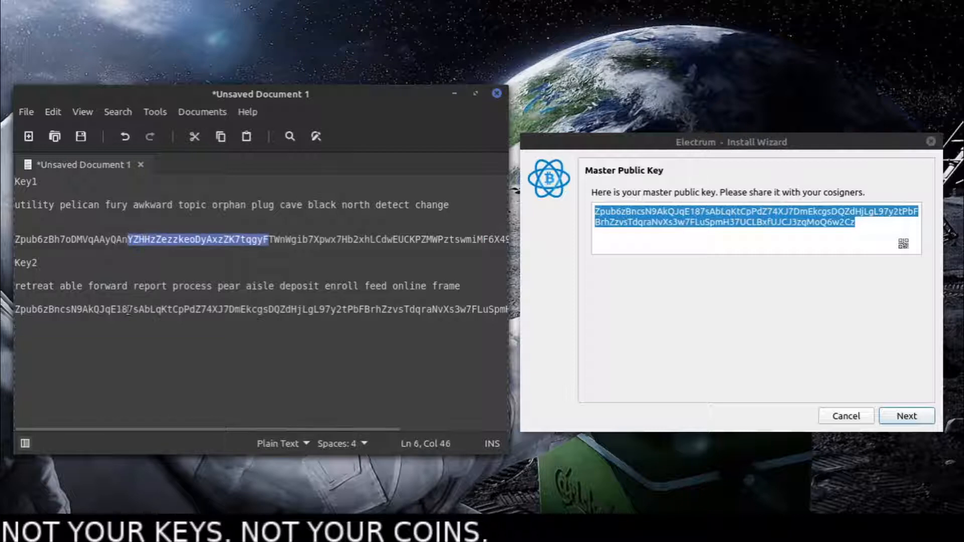
left_click_drag(124, 310, 190, 309)
left_click(736, 292)
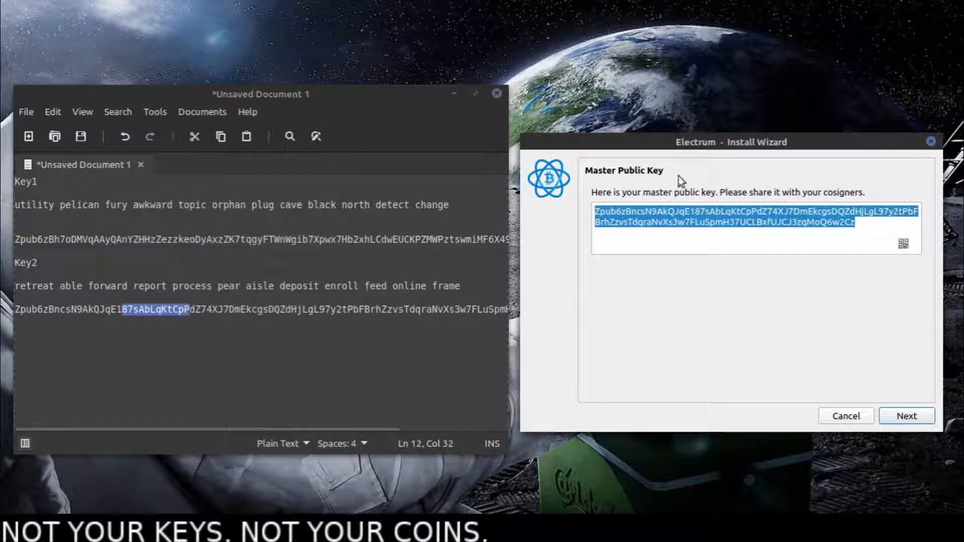
left_click(844, 417)
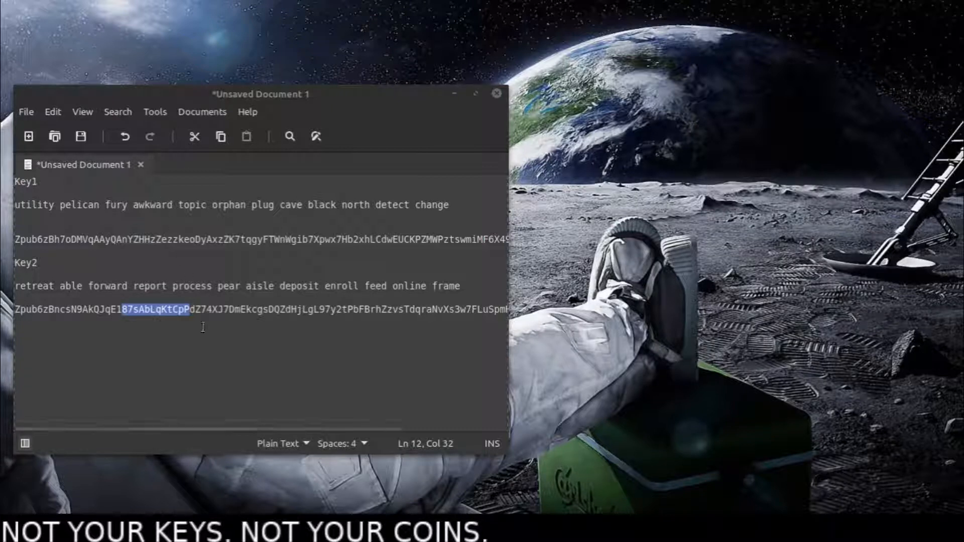
- Place the restarted wizard beside the document, name the wallet file Multisig_test and choose the multi-signature wallet type
left_click_drag(435, 98, 700, 92)
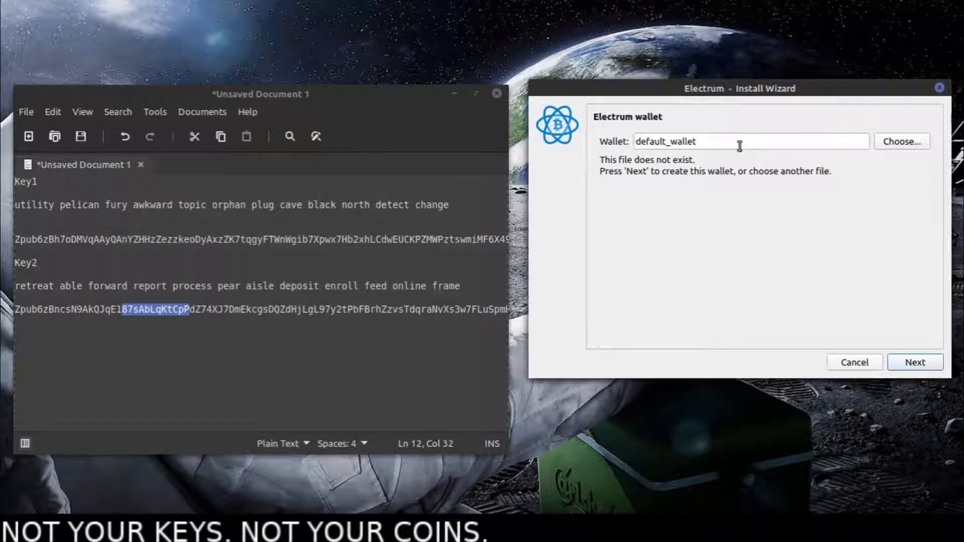
left_click_drag(739, 146, 532, 141)
type("Multis")
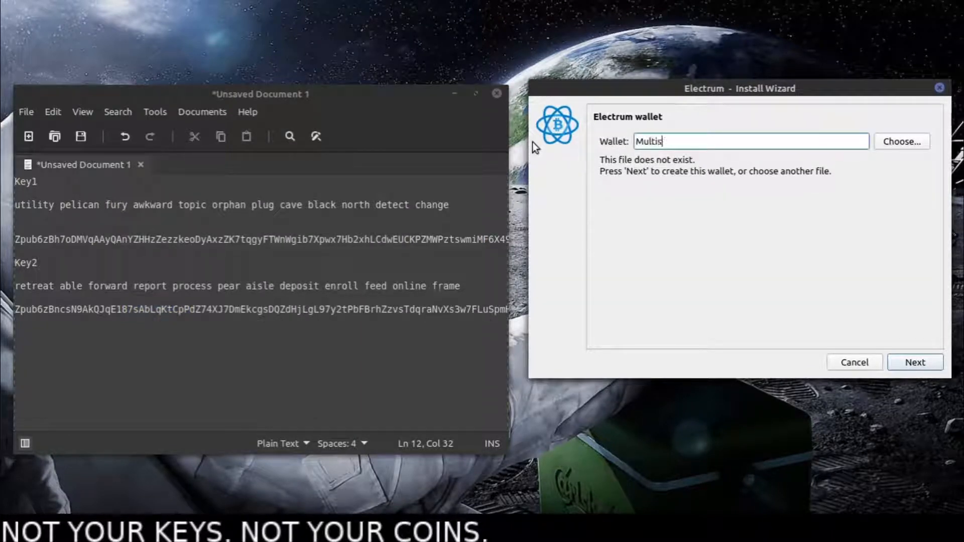
type("ig_test")
left_click(913, 362)
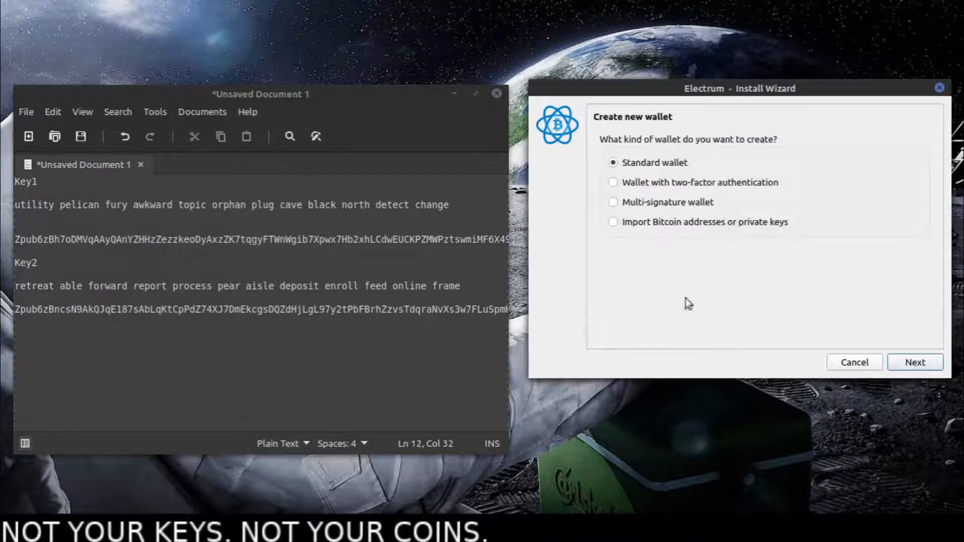
left_click(636, 202)
left_click(929, 360)
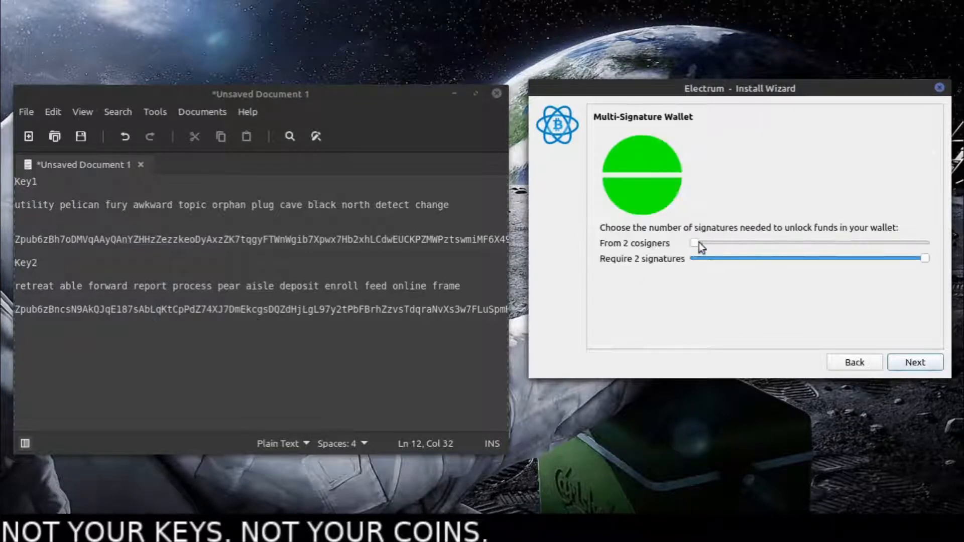
- Require 2 signatures from 3 cosigners and generate another new Segwit seed for the third key
left_click_drag(698, 242, 703, 242)
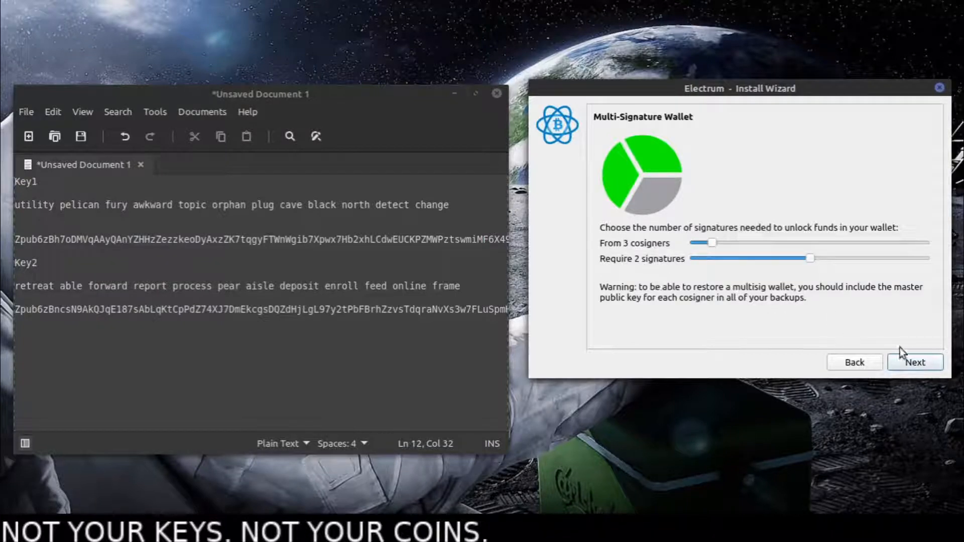
left_click(919, 362)
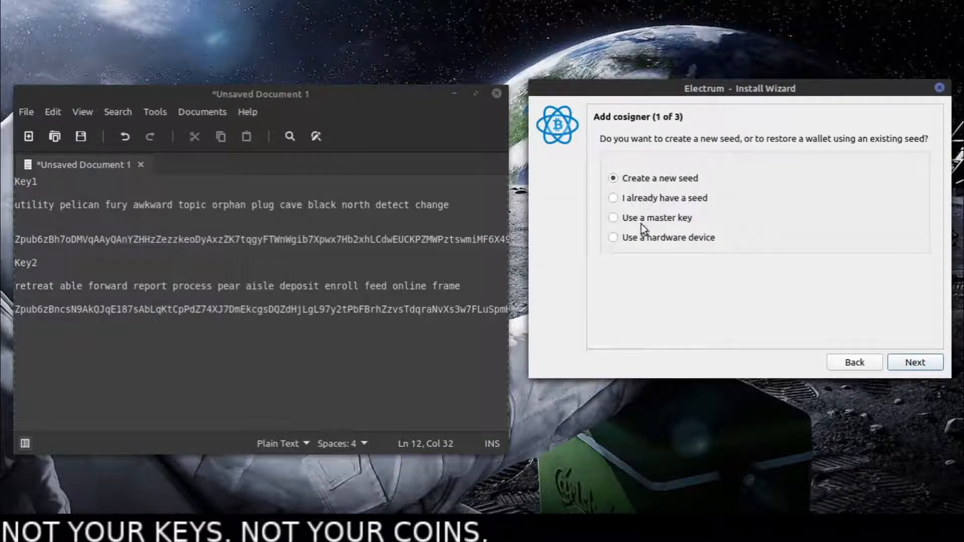
left_click(904, 362)
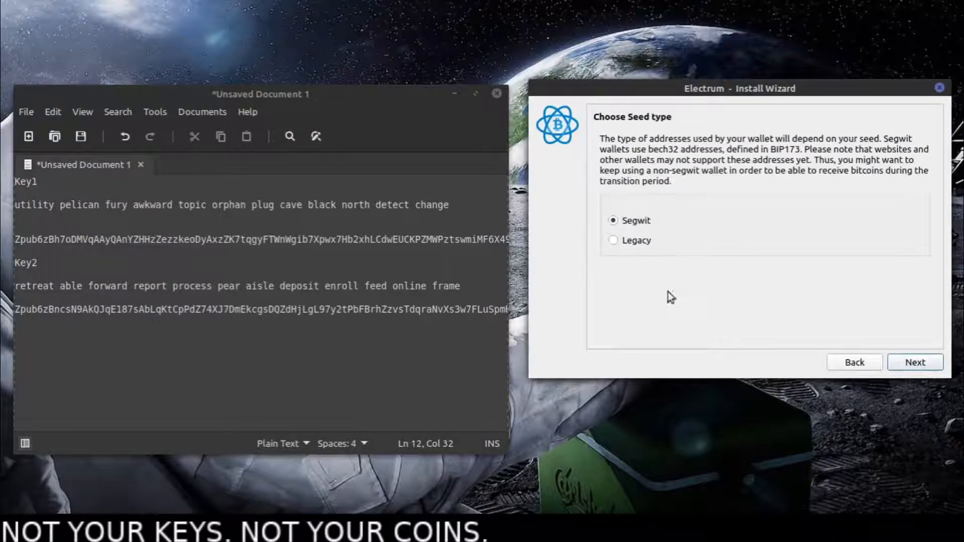
left_click(927, 364)
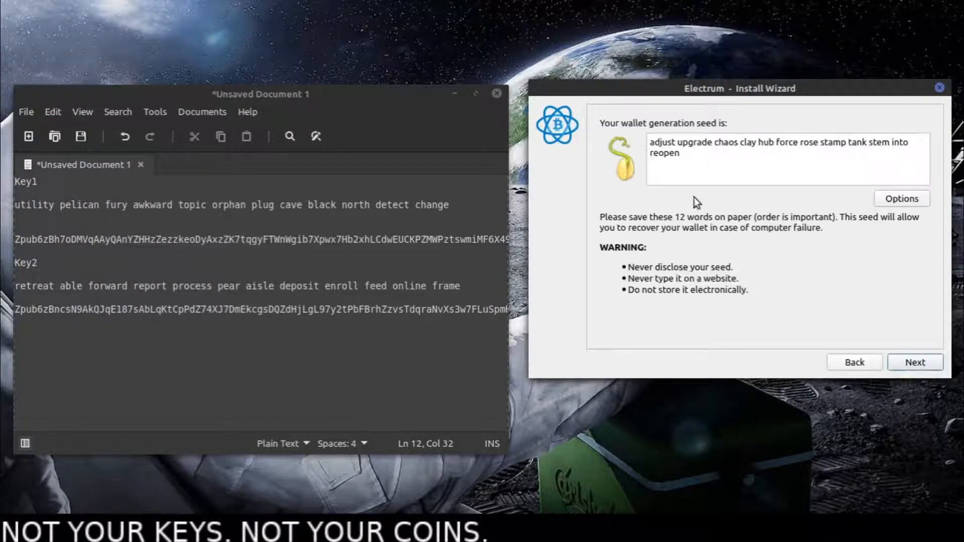
- Copy the generated third seed phrase into the text document under a new Key3 heading, leaving blank lines below it
left_click_drag(681, 152, 629, 143)
key("ctrl+c")
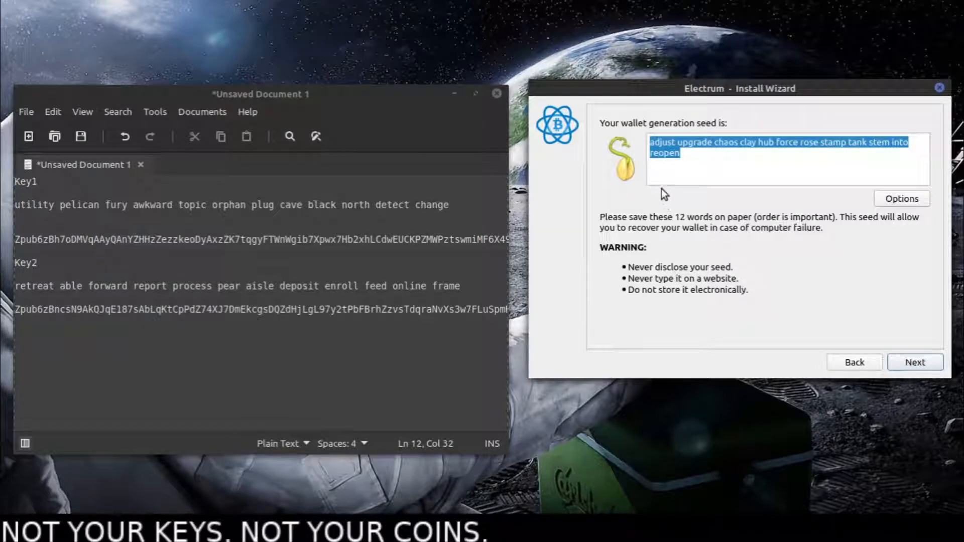
left_click(332, 354)
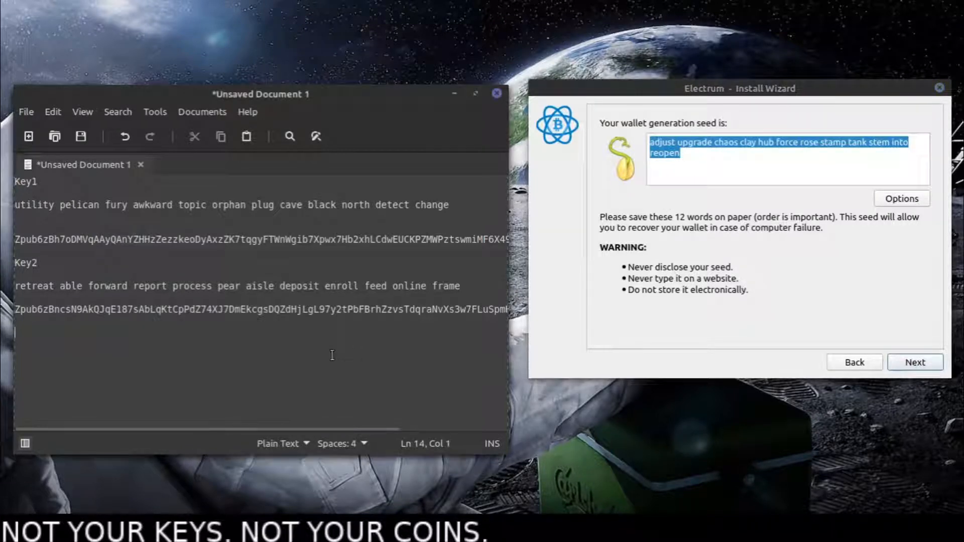
type("K")
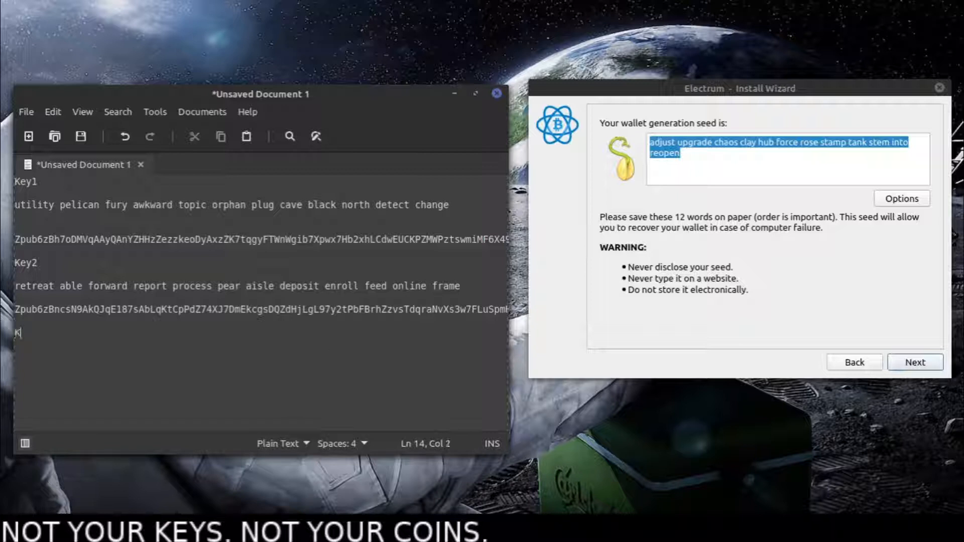
type("ey3")
key("Return")
key("ctrl+v")
key("Return")
key("Return")
- Confirm the third seed in the wizard by entering the Key3 seed phrase copied from the text document
left_click(909, 363)
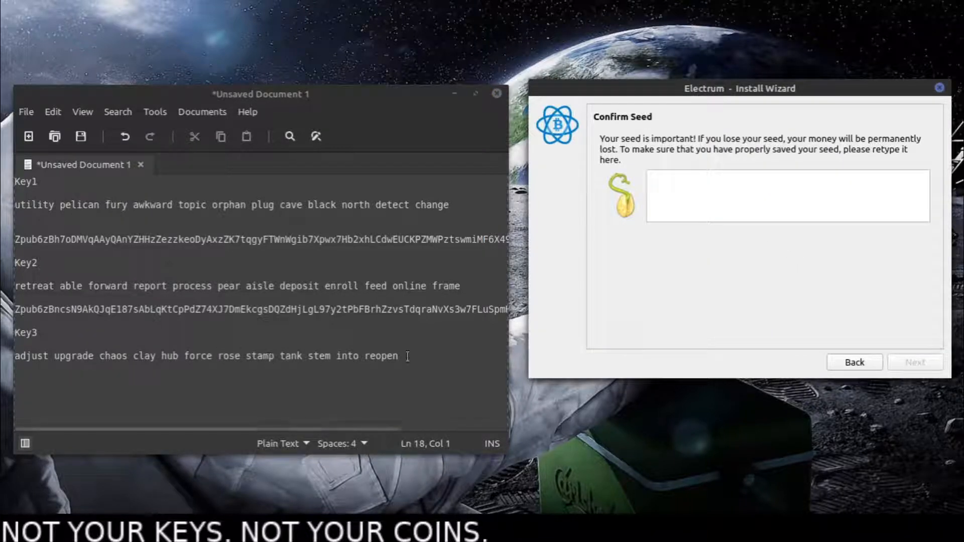
left_click_drag(407, 356, 11, 357)
key("ctrl+c")
left_click(668, 202)
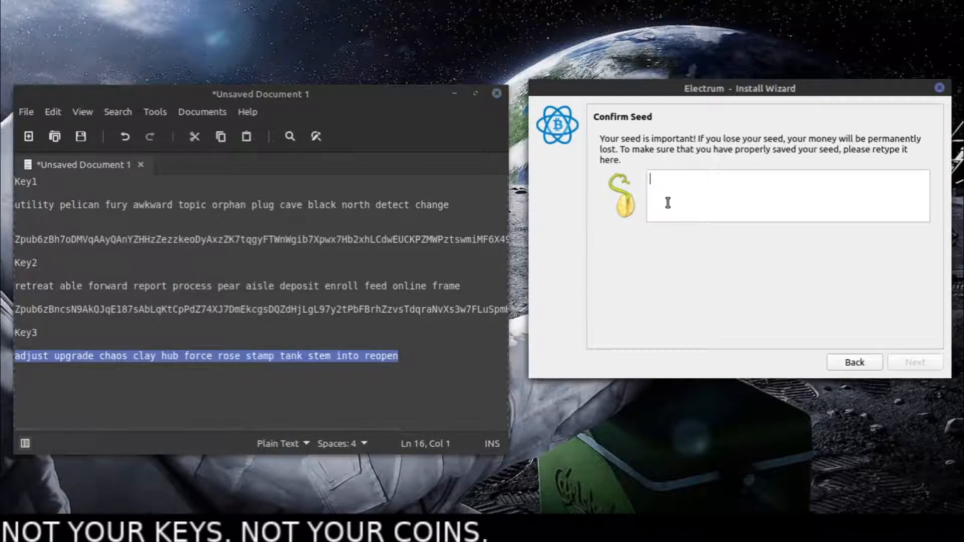
key("ctrl+v")
left_click(913, 363)
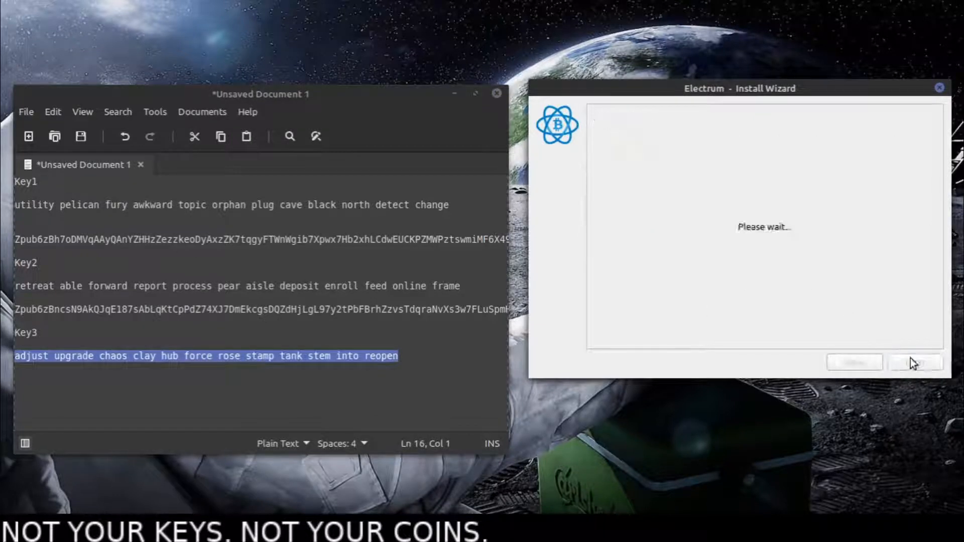
- Copy the Key3 master public key into the text document below its seed phrase and continue to adding the second cosigner
left_click_drag(859, 169, 519, 158)
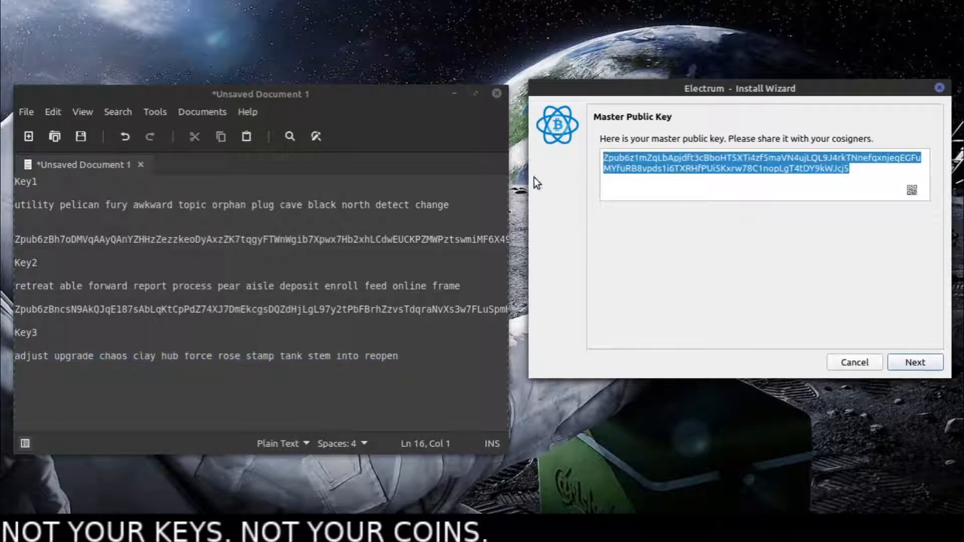
left_click(220, 385)
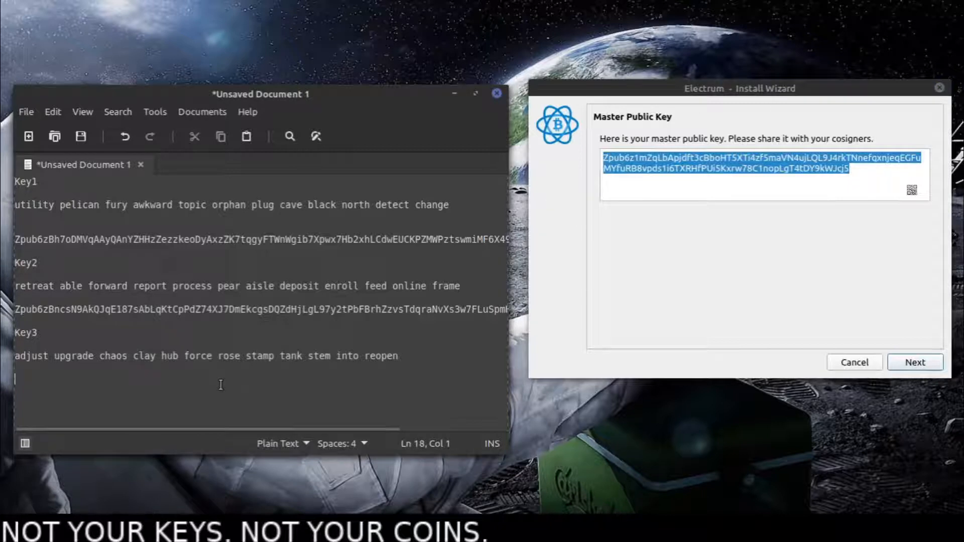
type("Zpub6z1mZqLbApjdft3cBboHT5XTi4zf5maVN4ujLQL9J4rkTNnefqxnjeqEGFuMYfuRB8vpds1i6TXRHfPUi5Kxrw78C1nopLgT4tDY9kWJcj5")
key("Return")
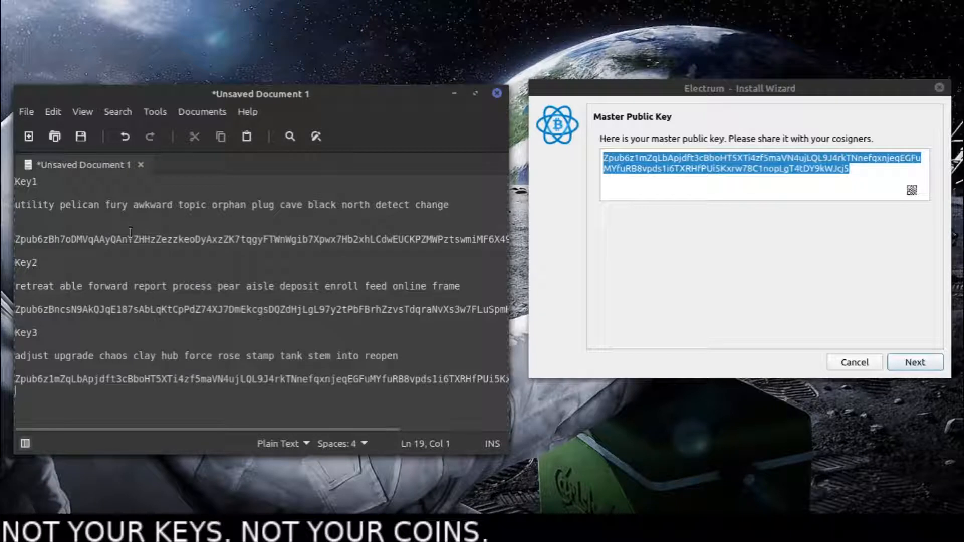
left_click(917, 361)
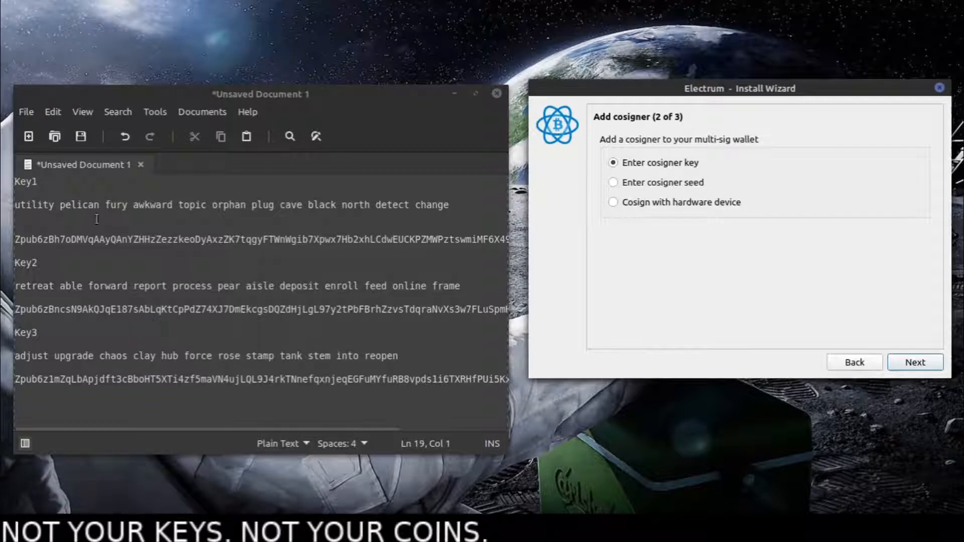
- Examine the noted Key3 and Key1 seed phrases in the document alongside the options for adding a cosigner
mouse_move(752, 91)
left_mouse_down()
mouse_move(698, 84)
mouse_move(736, 81)
left_mouse_up()
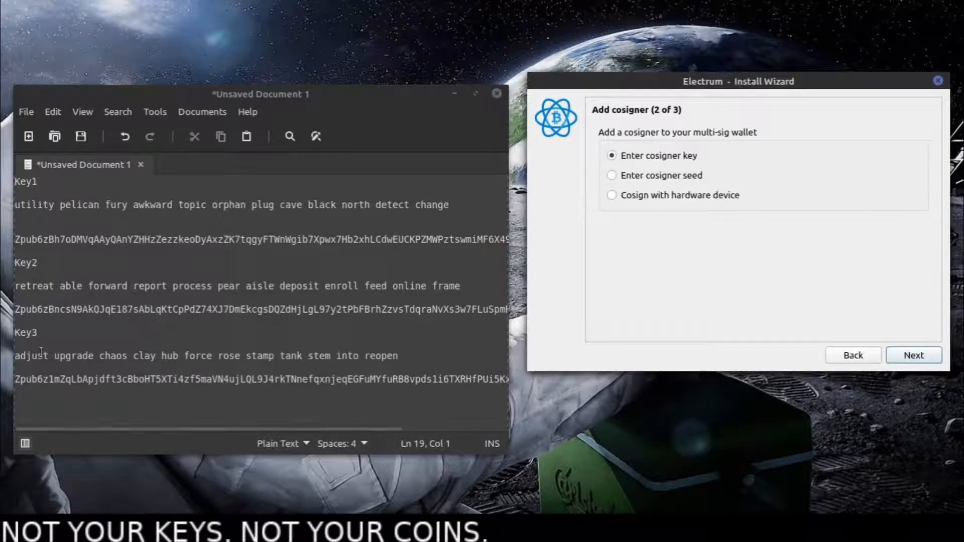
left_click_drag(31, 355, 212, 356)
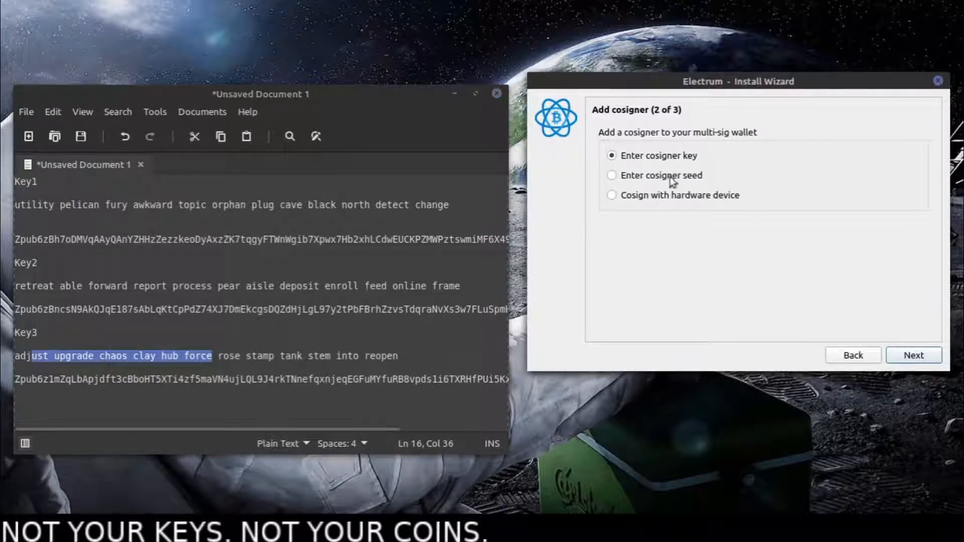
left_click(10, 357)
left_click_drag(16, 357, 399, 356)
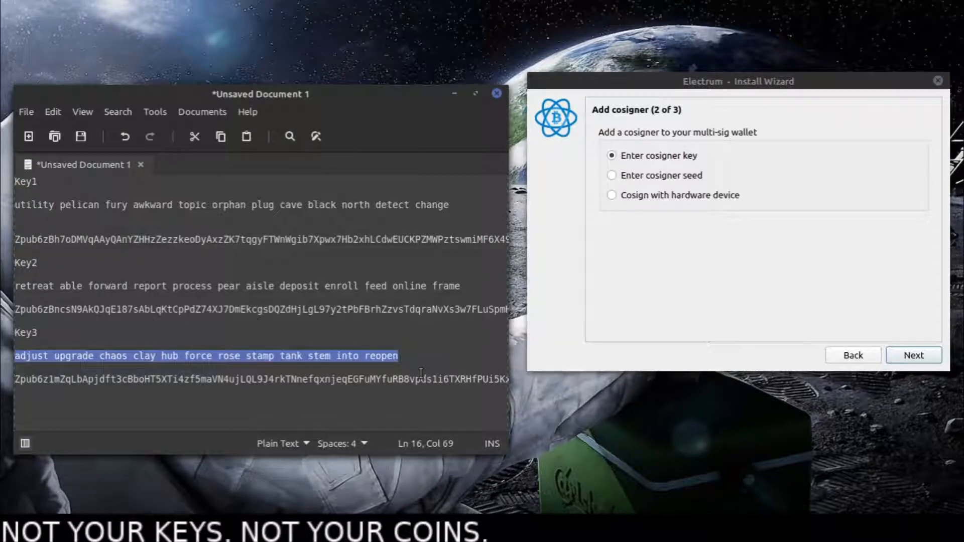
left_click(17, 180)
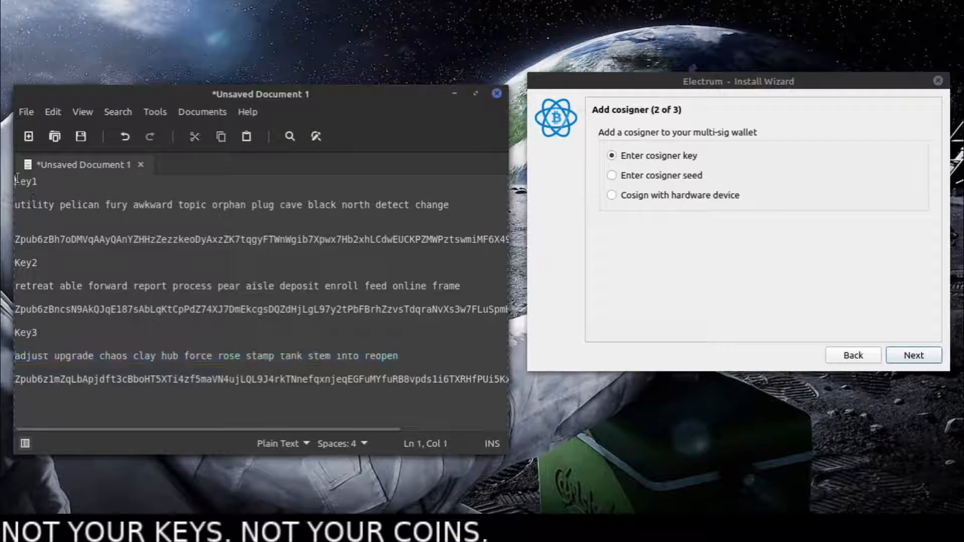
left_click(17, 263)
left_click_drag(15, 204, 451, 203)
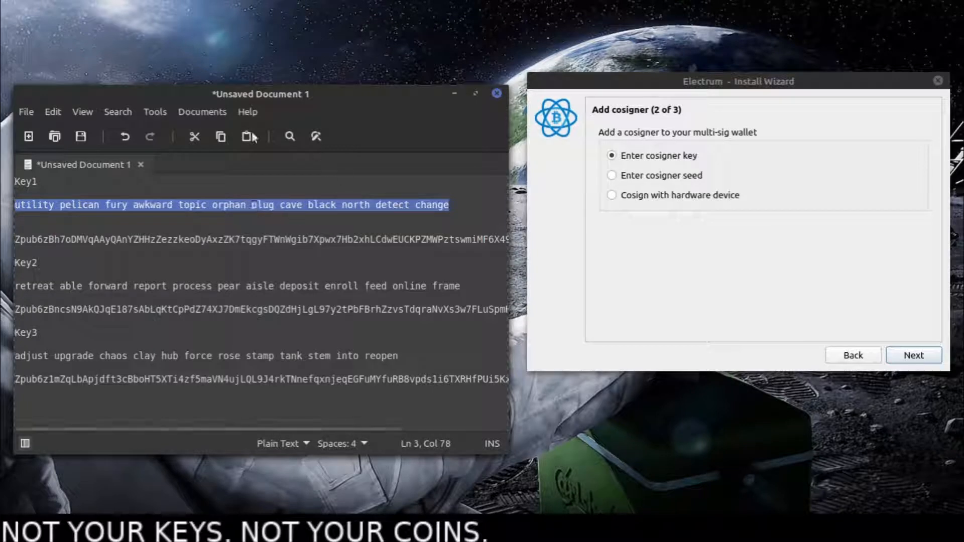
left_click(372, 213)
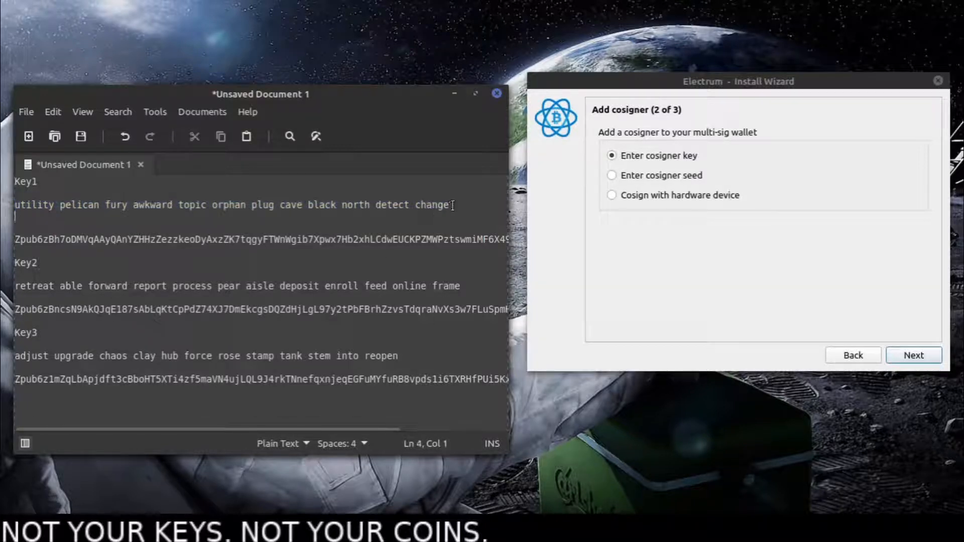
left_click_drag(449, 205, 15, 204)
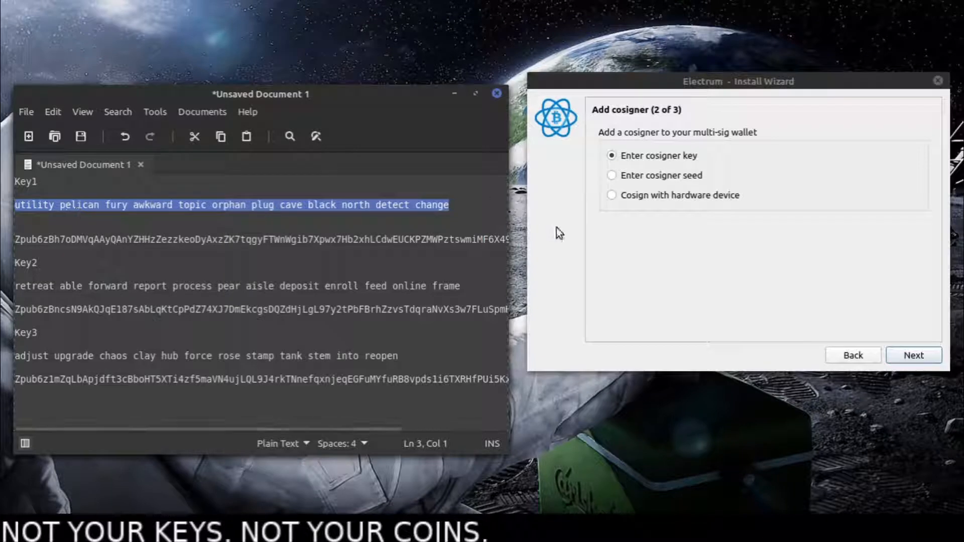
- Add the second cosigner by key, using the Key2 master public key copied from the text document
left_click(626, 159)
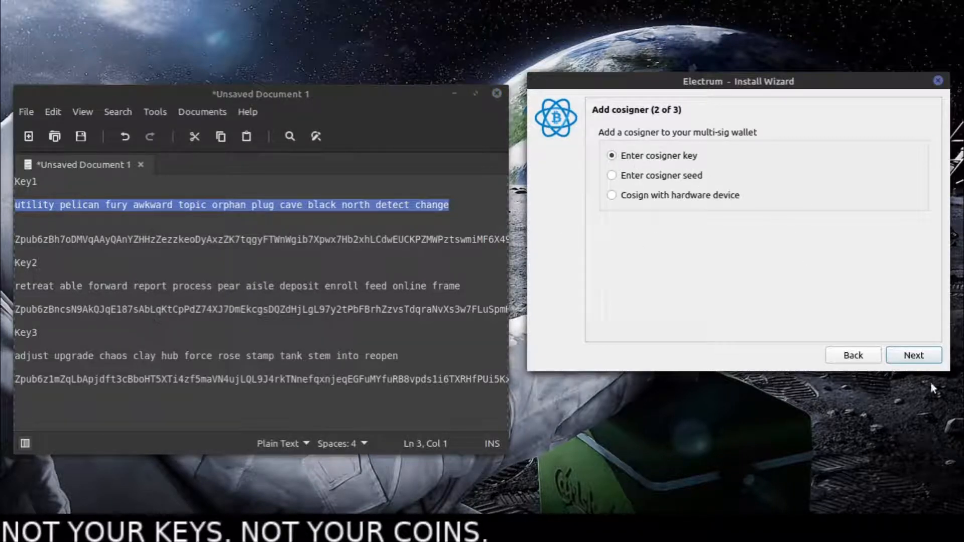
left_click(920, 357)
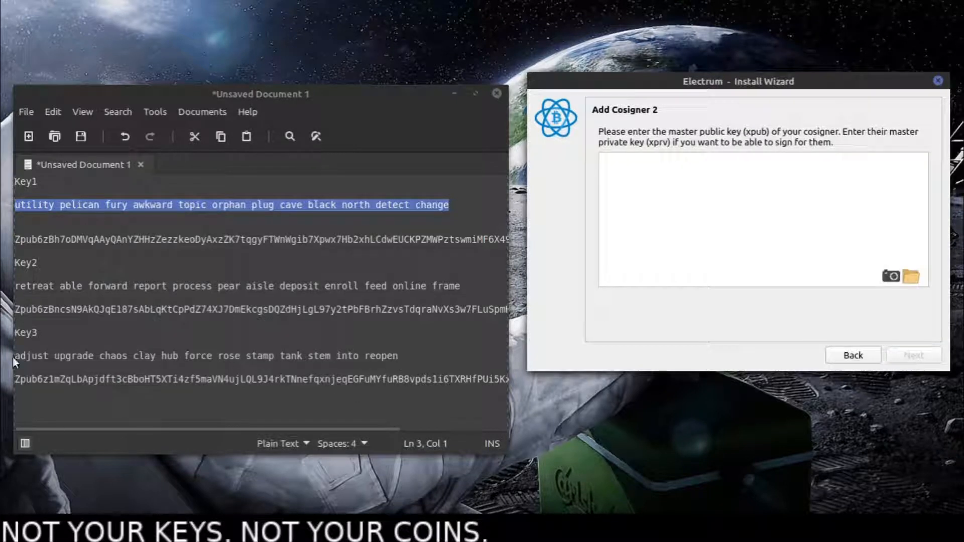
left_click_drag(15, 332, 90, 356)
left_click_drag(28, 382, 80, 366)
left_click(134, 327)
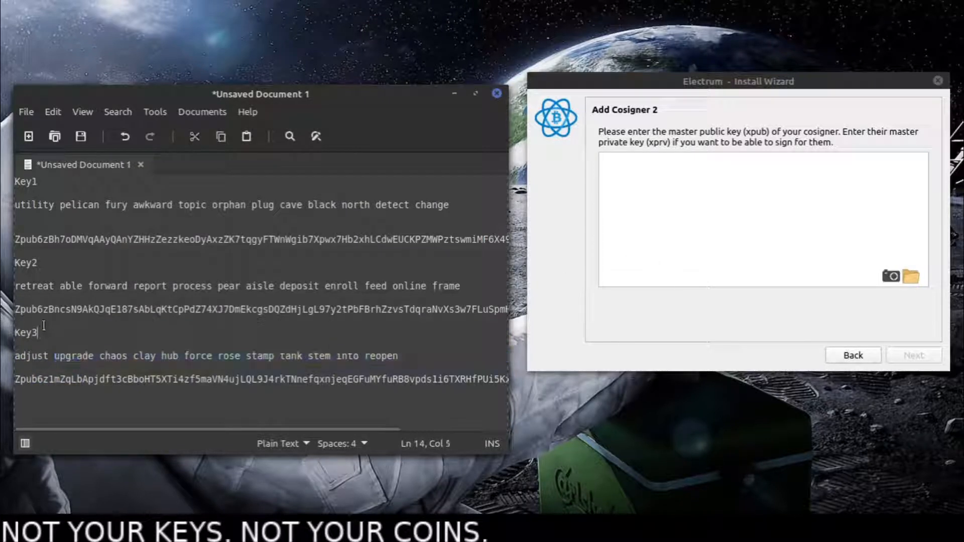
left_click_drag(13, 312, 547, 307)
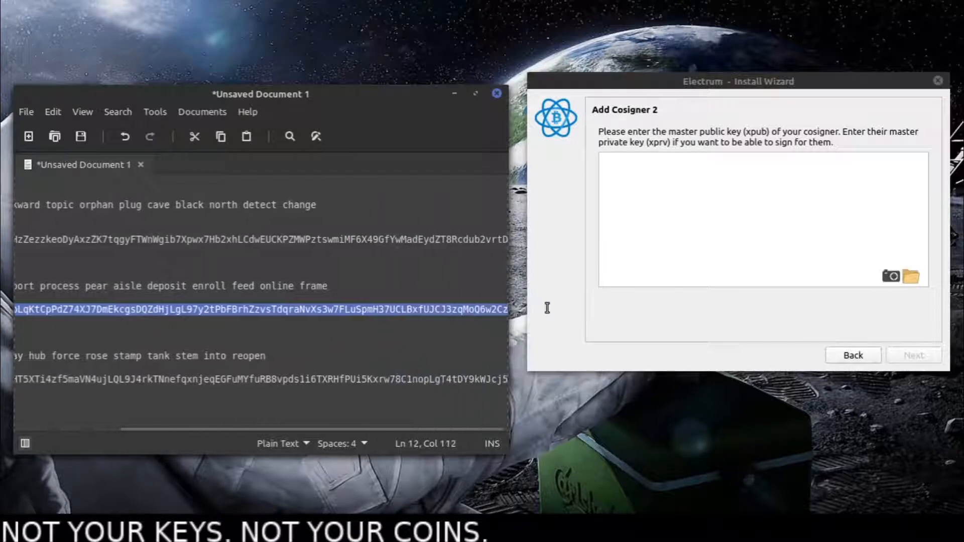
right_click(444, 310)
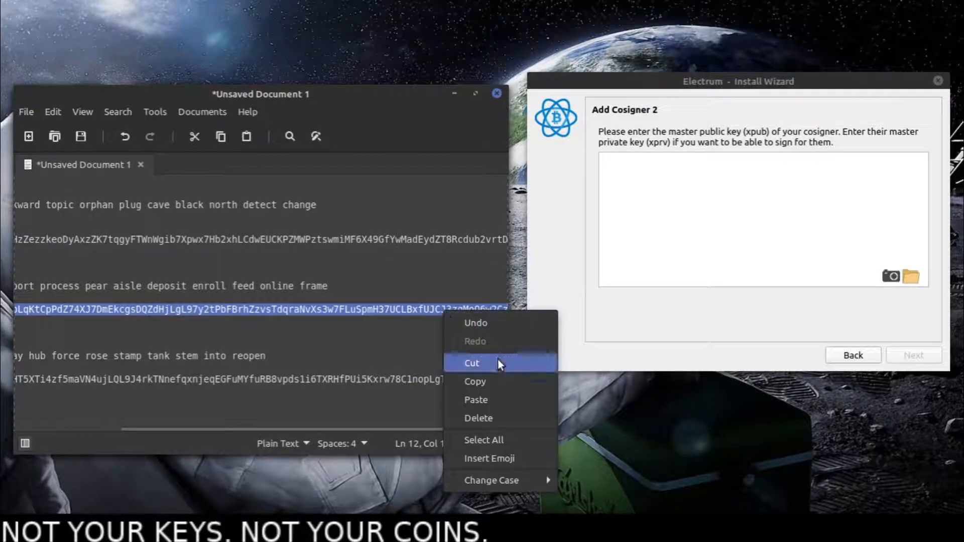
left_click(496, 381)
left_click(710, 234)
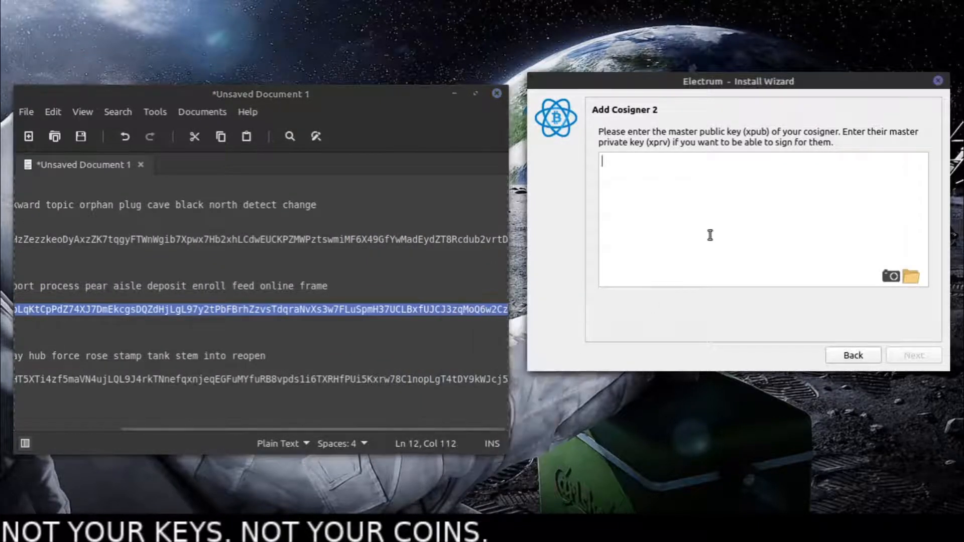
key("ctrl+v")
left_click(913, 355)
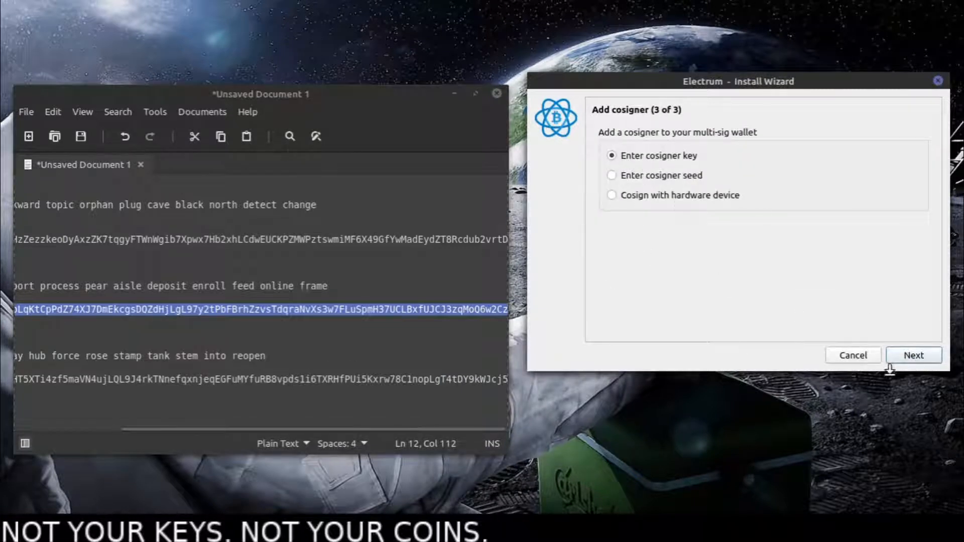
- Add the third cosigner by key, using the Key1 master public key copied from the text document
left_click(913, 356)
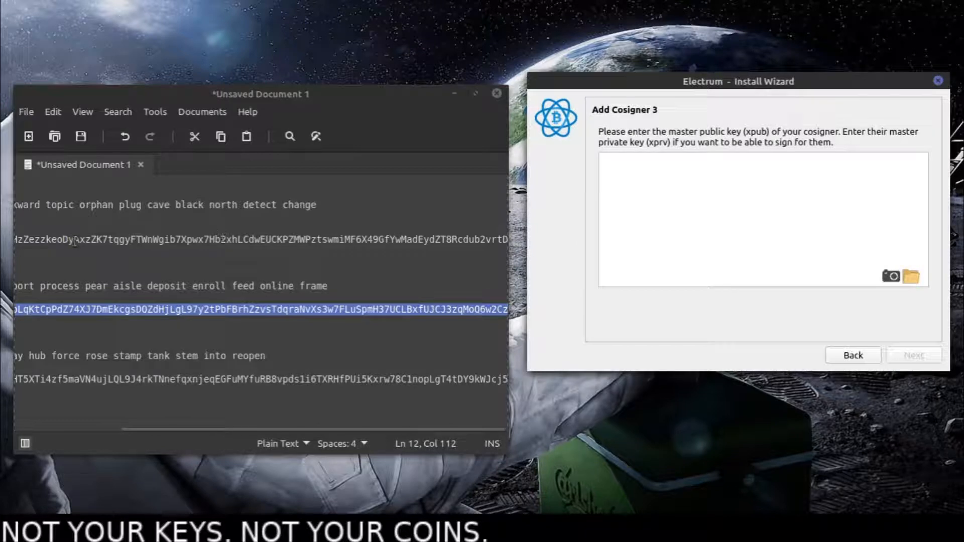
left_click_drag(74, 240, 9, 241)
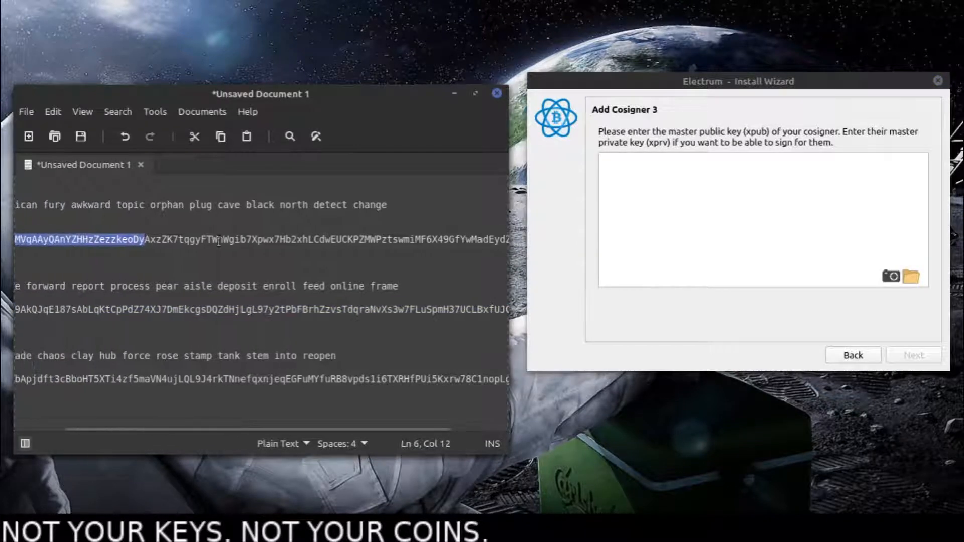
left_click_drag(190, 241, 3, 241)
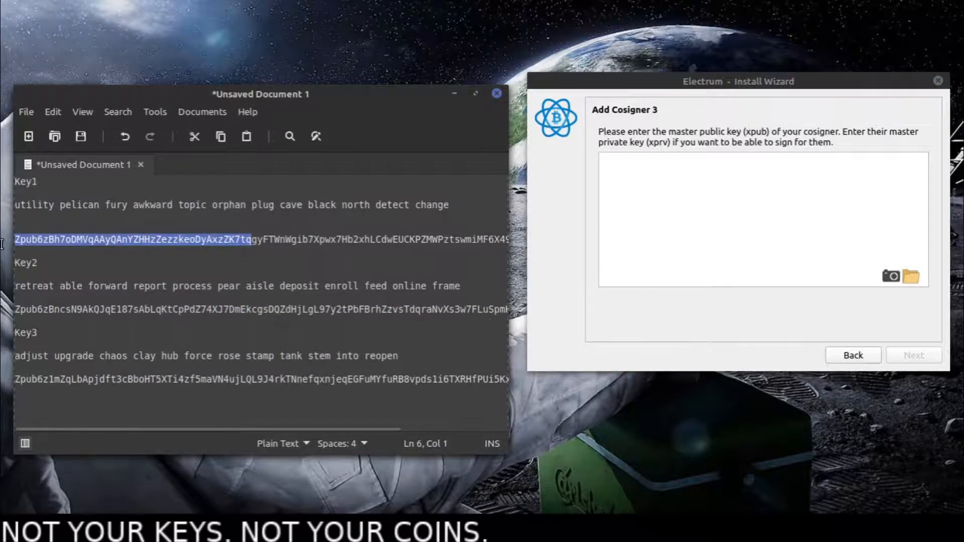
left_click(42, 240)
left_click(16, 239)
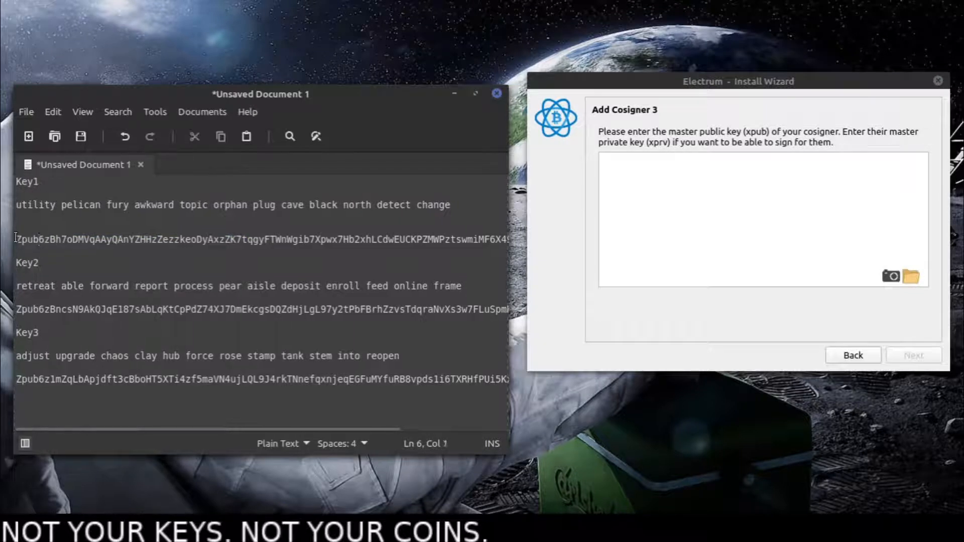
left_click_drag(16, 239, 523, 241)
right_click(490, 238)
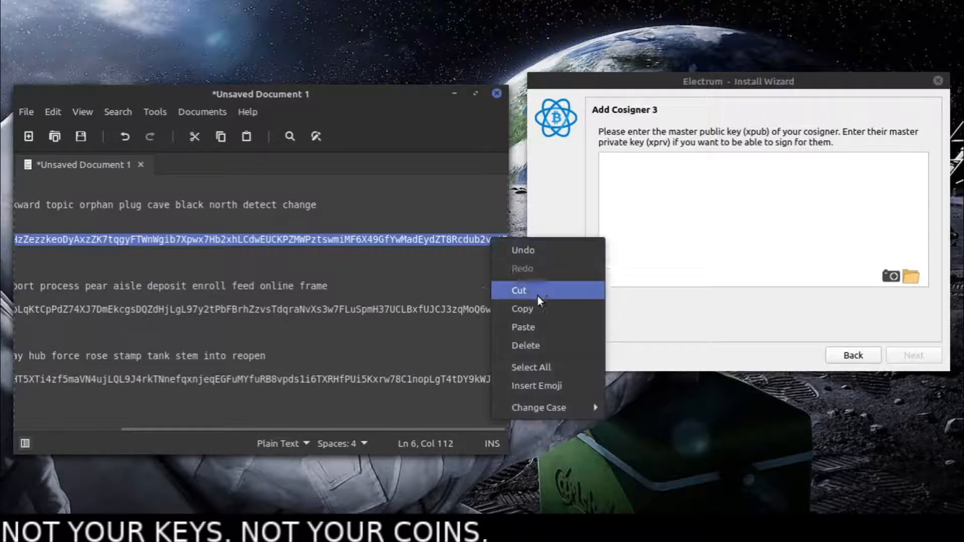
left_click(540, 309)
left_click(656, 254)
key("ctrl+v")
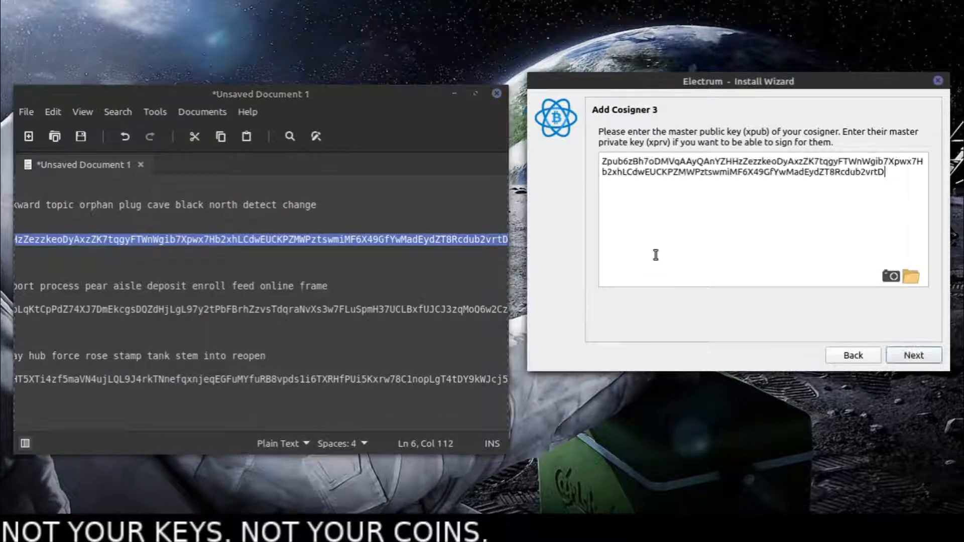
left_click(913, 355)
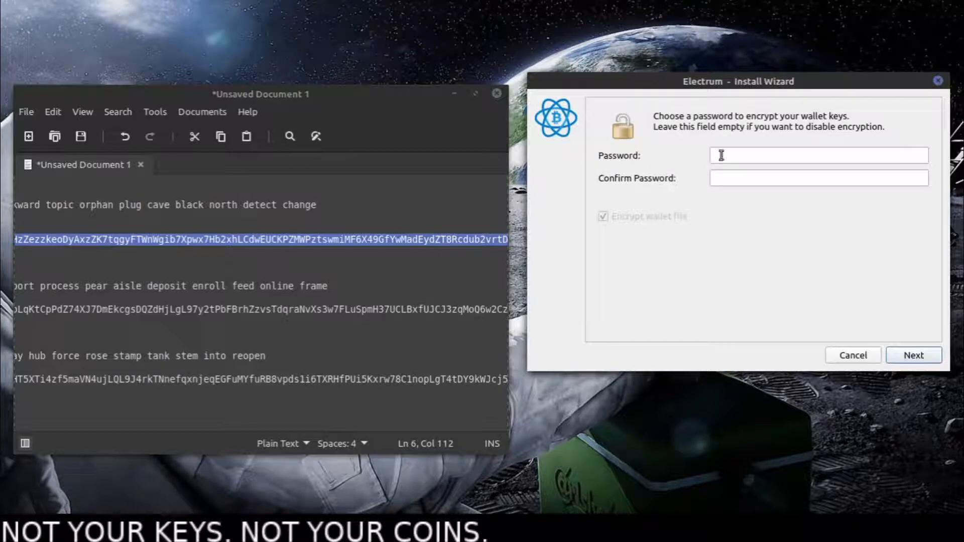
- Enter and confirm the wallet's encryption password, keeping the wallet file encrypted, and decline the new-version notifications
left_click(721, 155)
type("****")
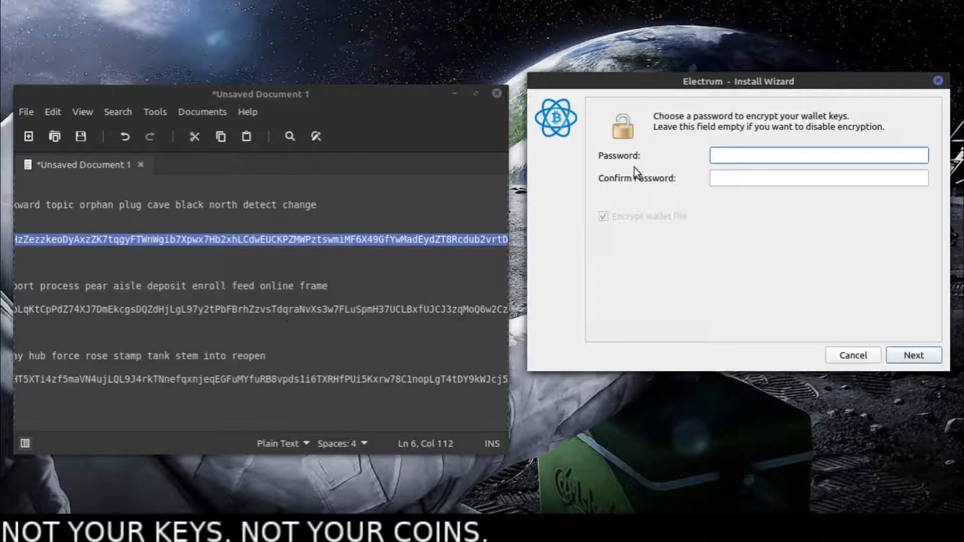
left_click(723, 184)
type("****")
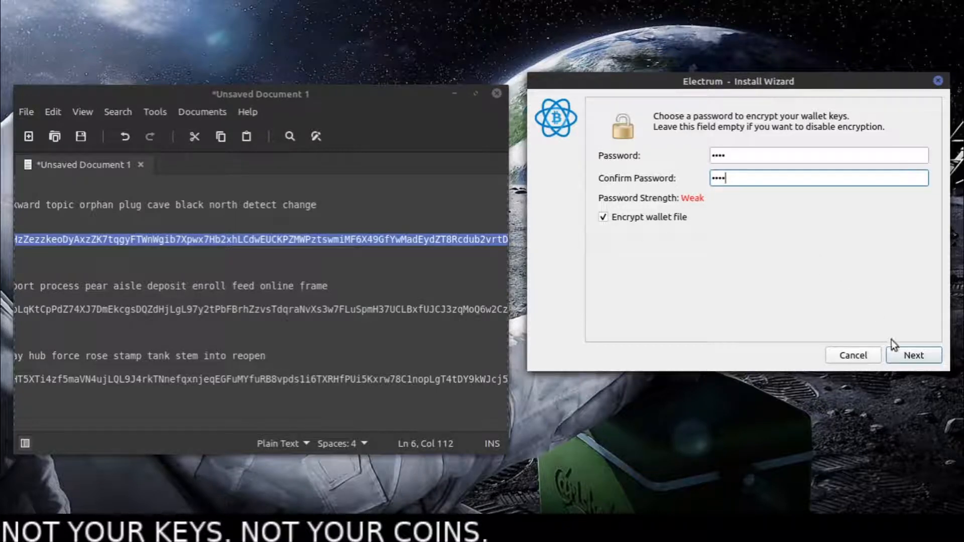
left_click(911, 357)
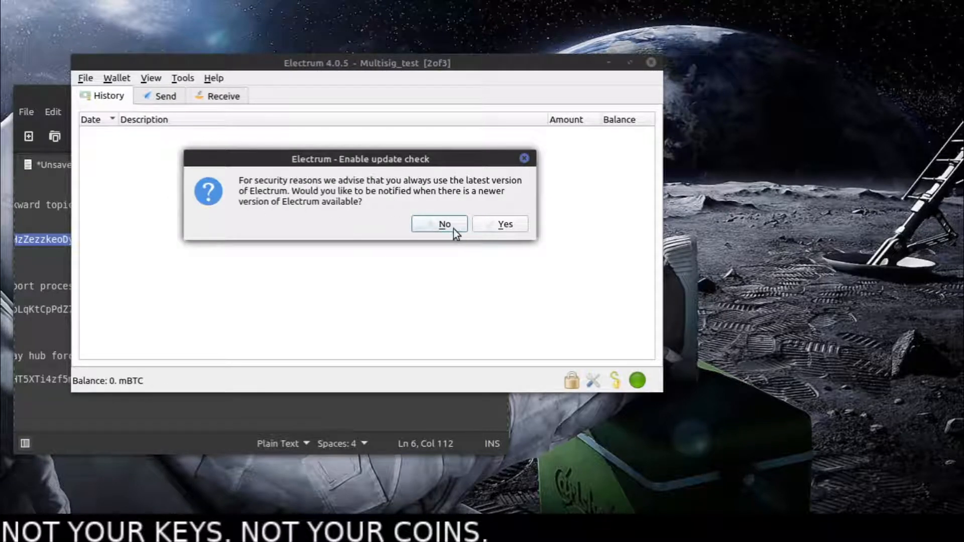
left_click(453, 229)
left_click_drag(388, 63, 630, 122)
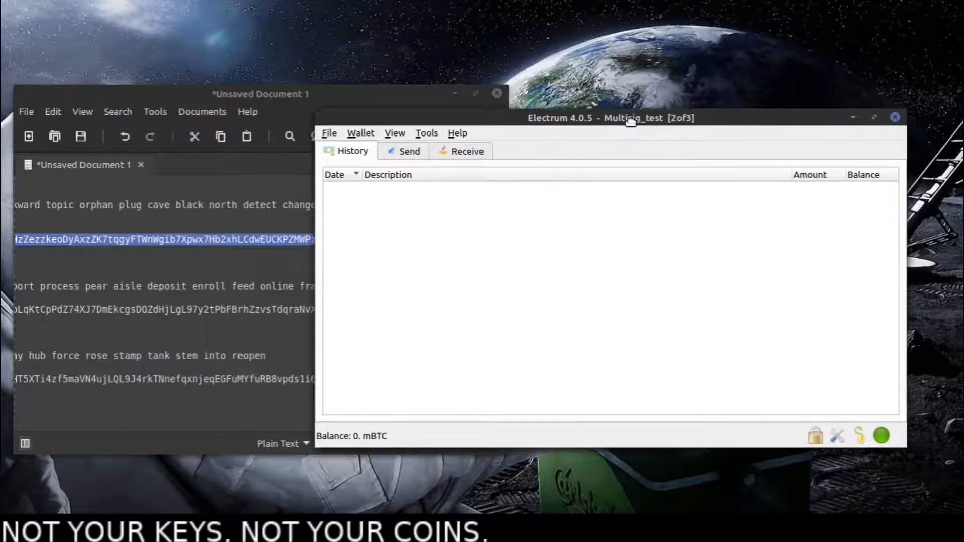
- Show the wallet's address list alongside the other views and select the fourth receiving address
left_click(432, 151)
left_click(395, 151)
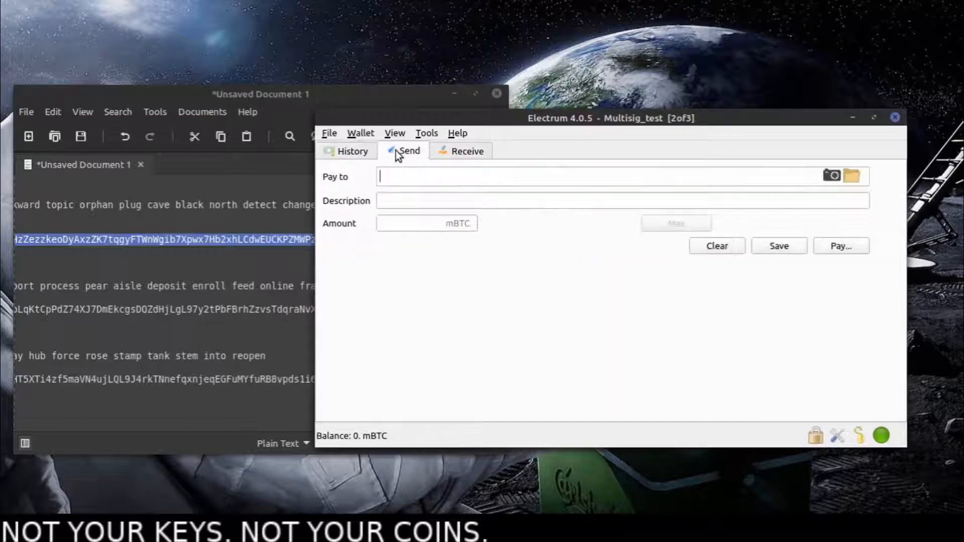
left_click(394, 134)
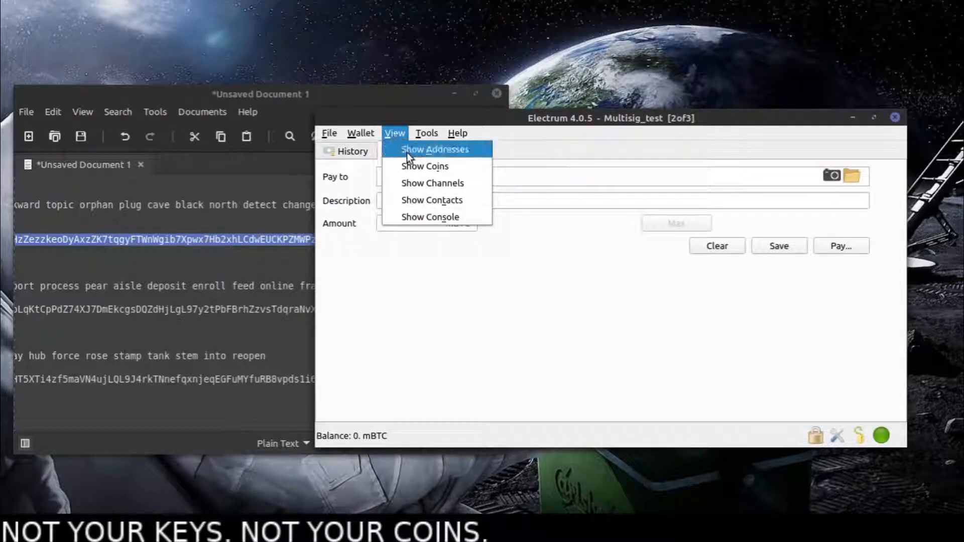
left_click(407, 149)
left_click(511, 149)
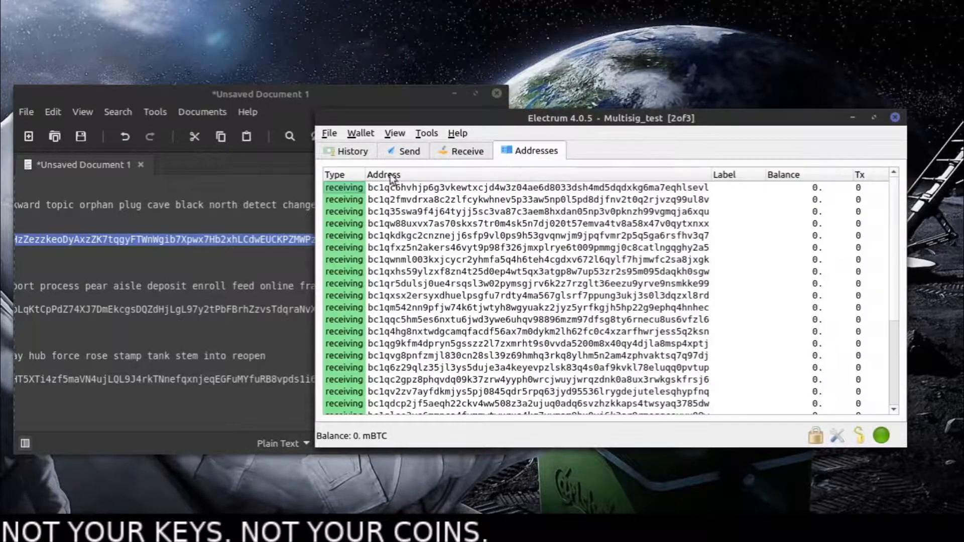
left_click_drag(411, 188, 431, 227)
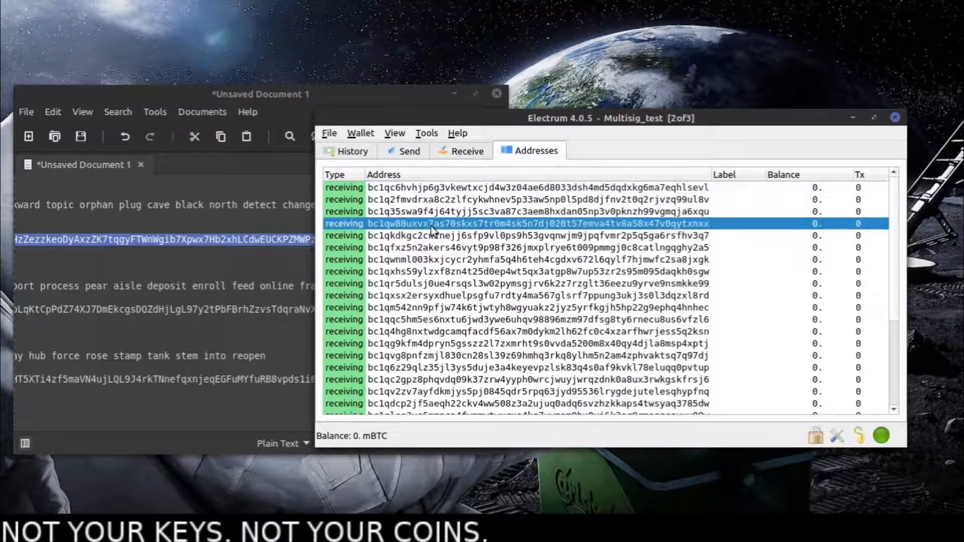
- Open the wallet information and examine the master public keys of keystores 1, 2 and 3
left_click(369, 131)
left_click(375, 148)
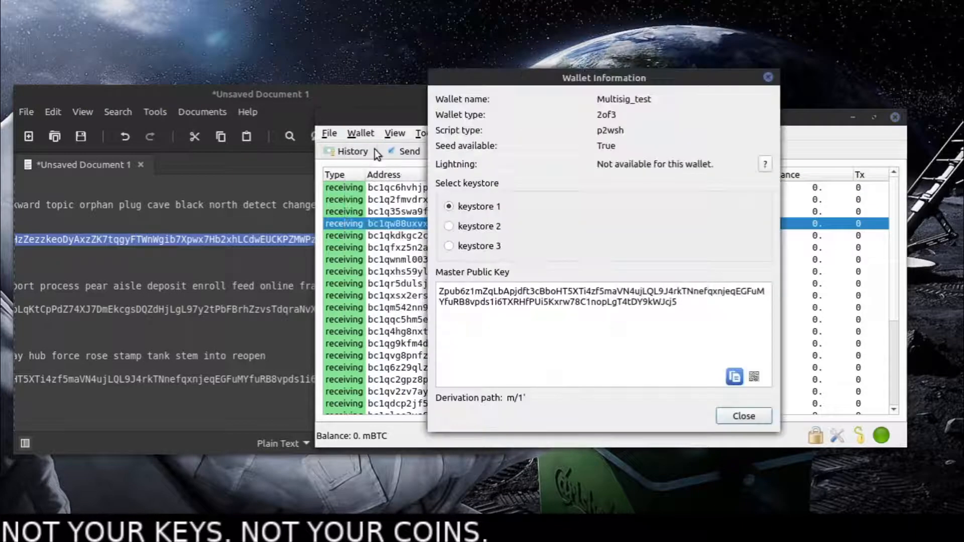
double_click(465, 294)
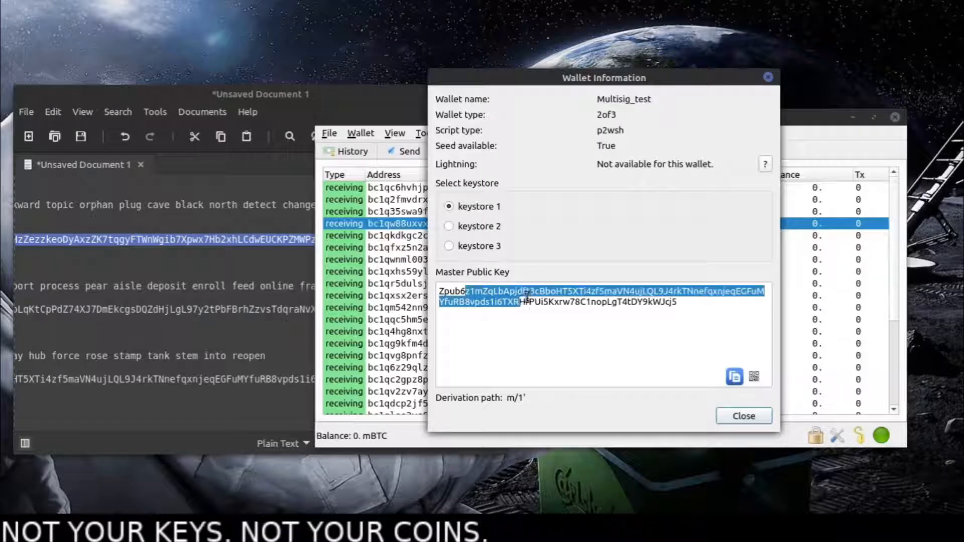
left_click(519, 296)
left_click(468, 227)
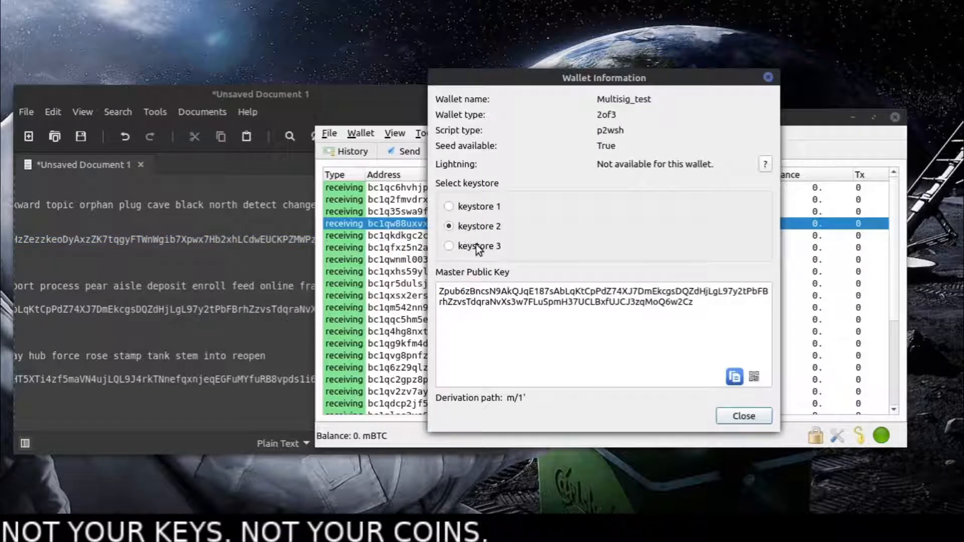
left_click(469, 246)
left_click(468, 208)
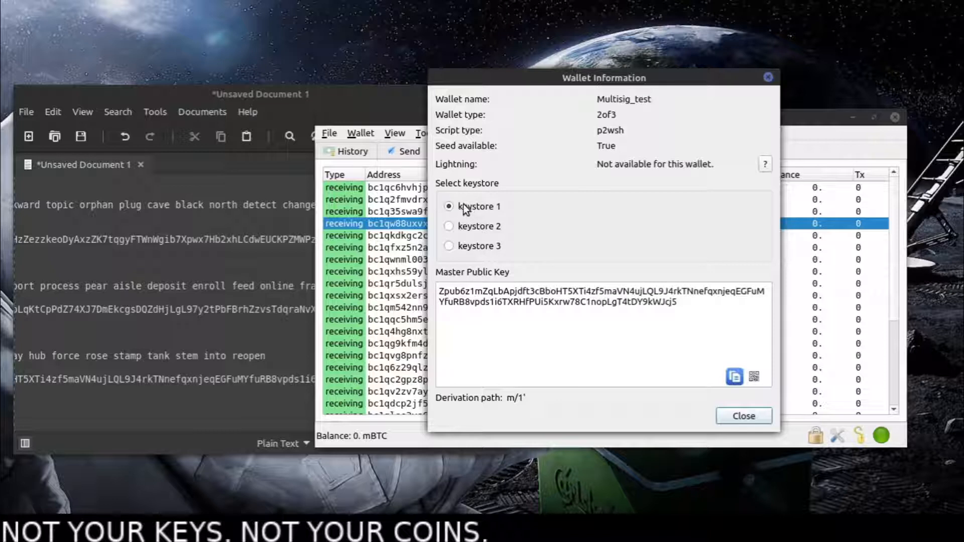
double_click(477, 290)
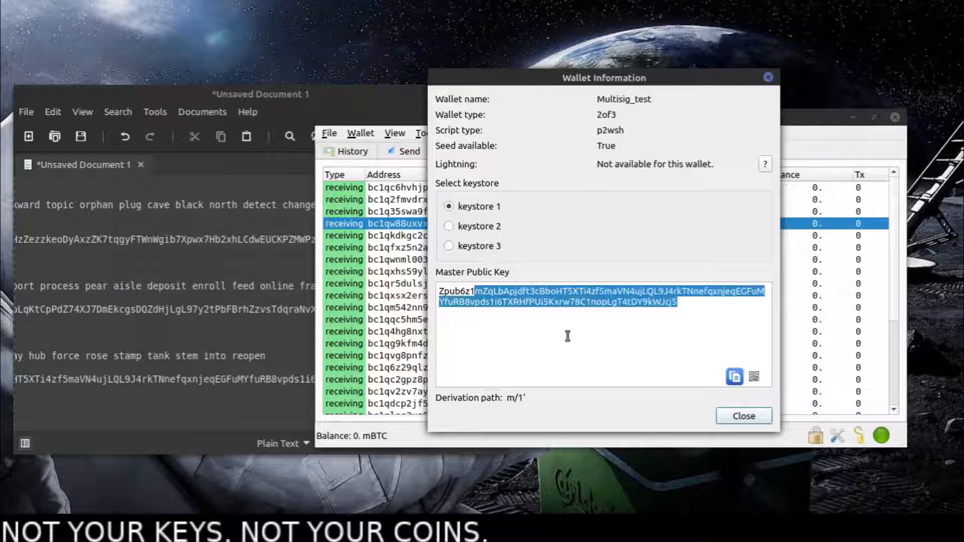
left_click(565, 335)
left_click(462, 226)
left_click(477, 246)
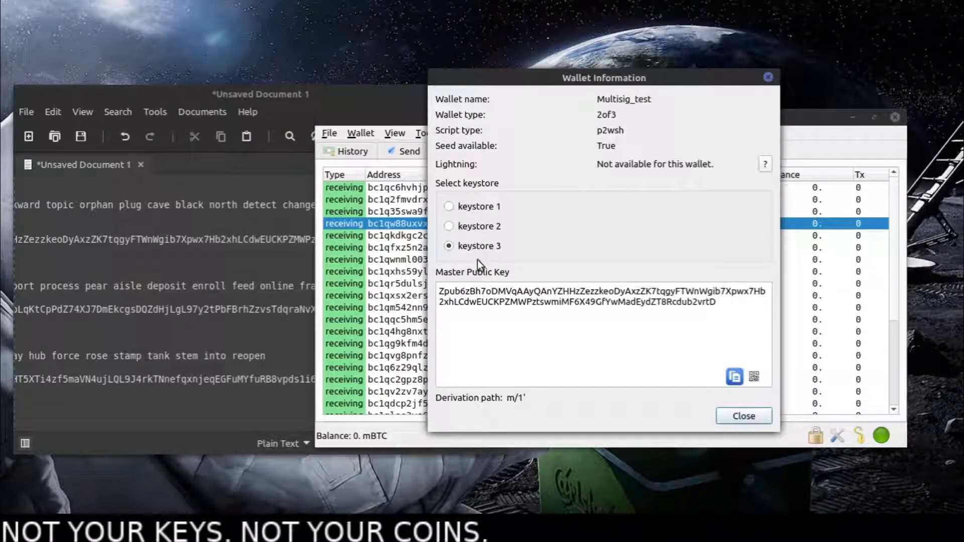
- Compare the three keystores' master public keys by switching repeatedly between them, finishing on keystore 3
left_click(474, 225)
left_click(483, 206)
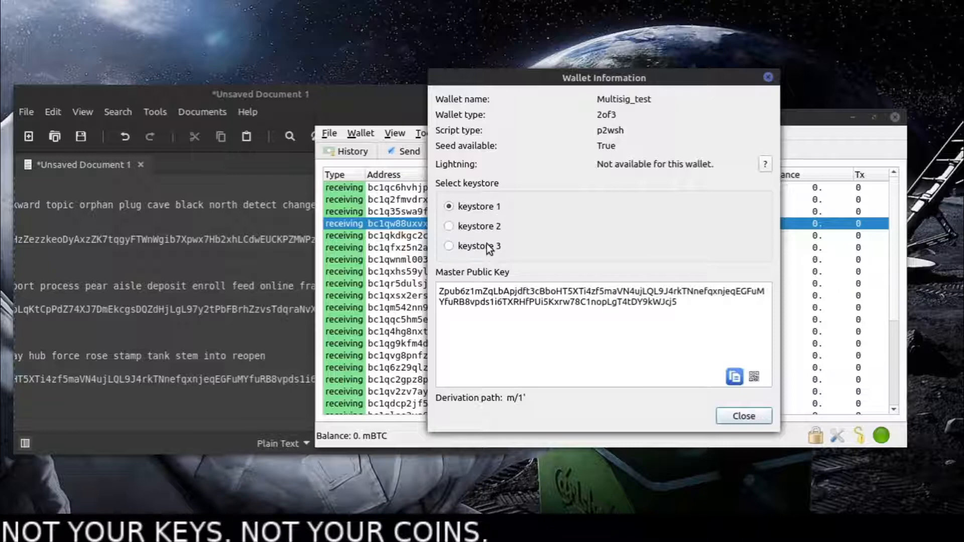
left_click(482, 225)
left_click(480, 207)
left_click(487, 227)
left_click(478, 206)
left_click(483, 225)
left_click(485, 206)
left_click(487, 224)
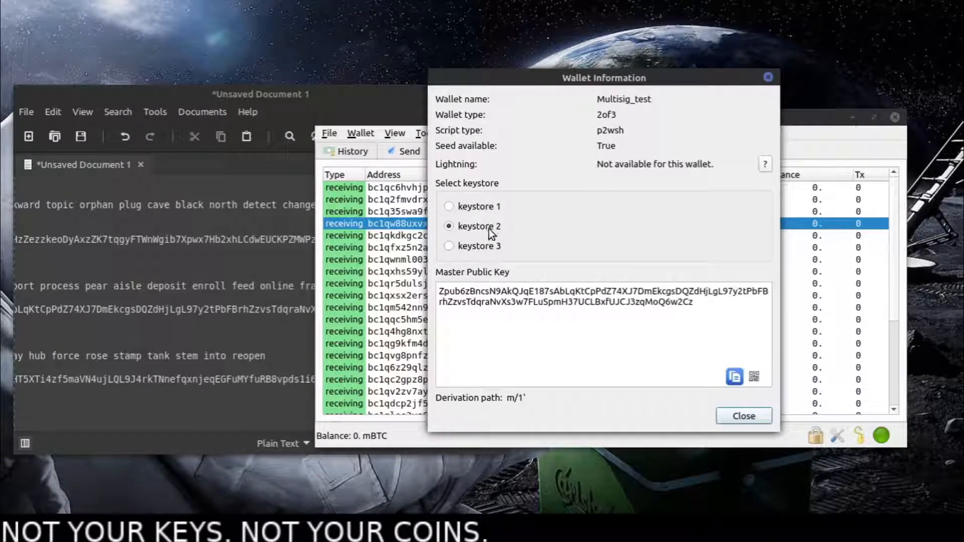
left_click(476, 247)
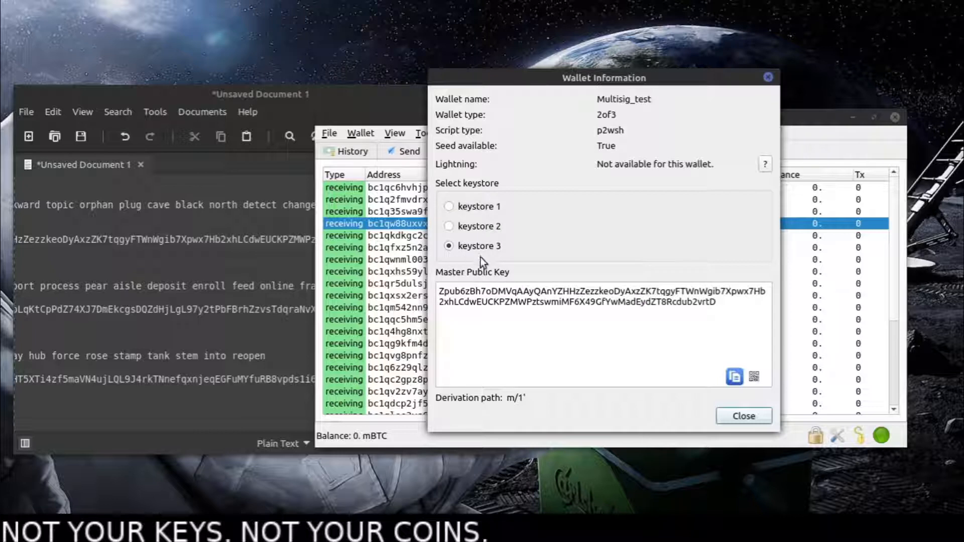
left_click(484, 206)
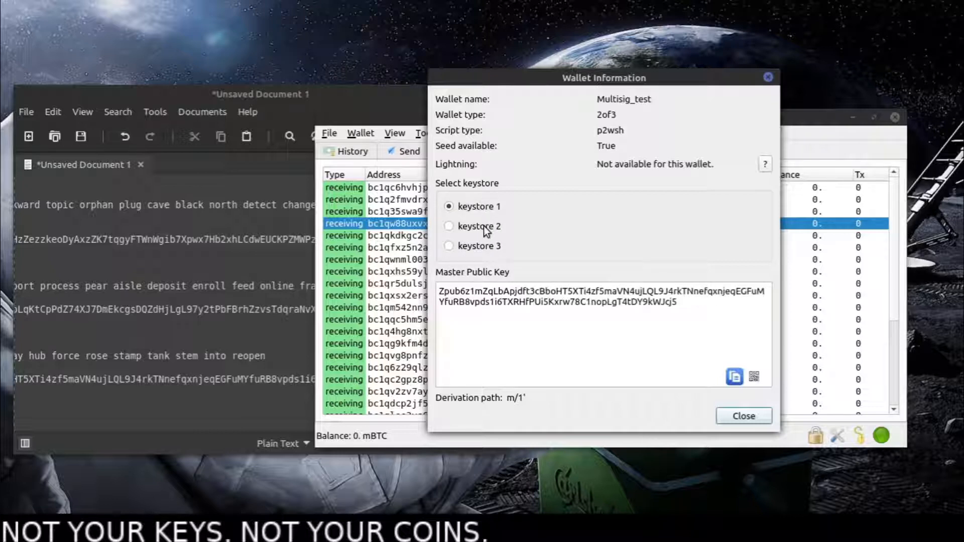
left_click(483, 226)
left_click(474, 209)
left_click(472, 227)
left_click(475, 246)
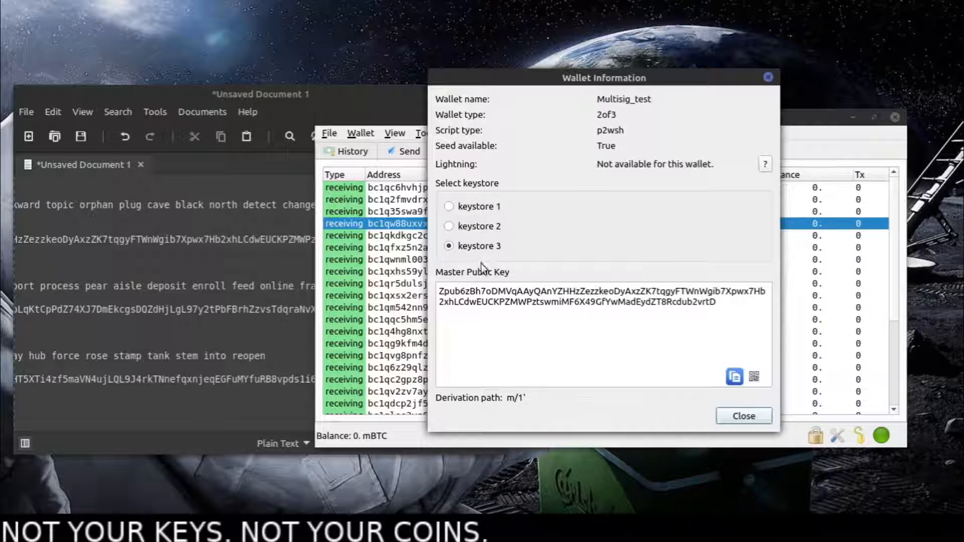
left_click(476, 229)
left_click(472, 209)
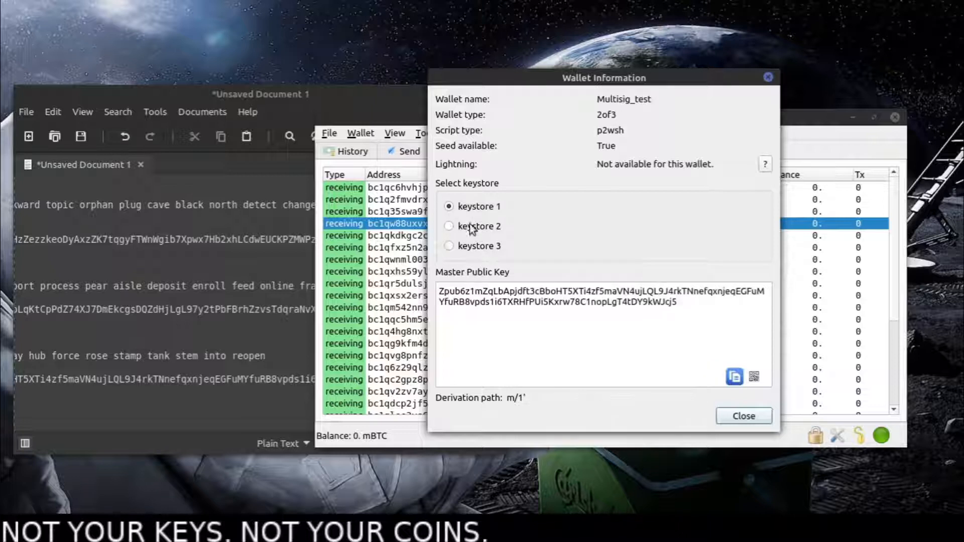
left_click(468, 243)
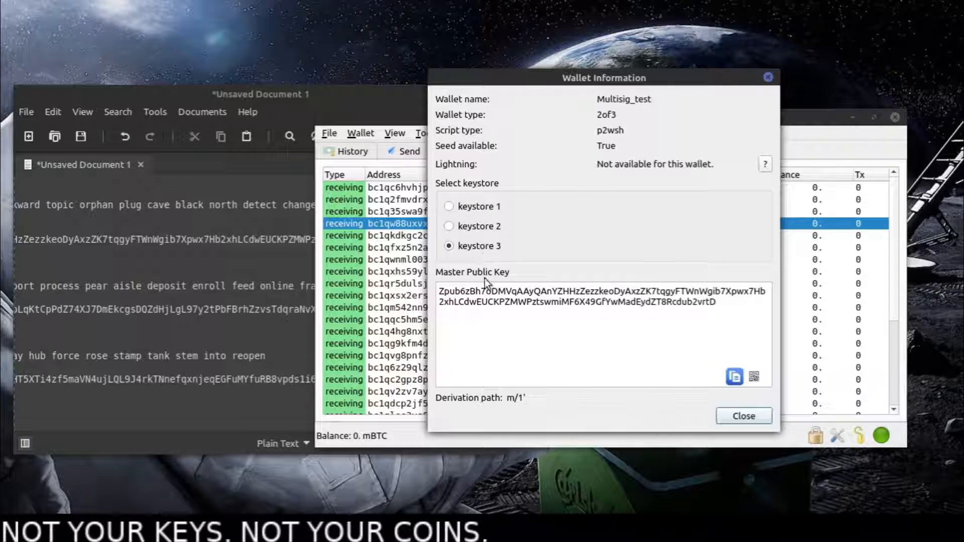
- Highlight keystore 3's full master public key and review all three keystores again, finishing on keystore 1
left_click_drag(440, 295, 724, 306)
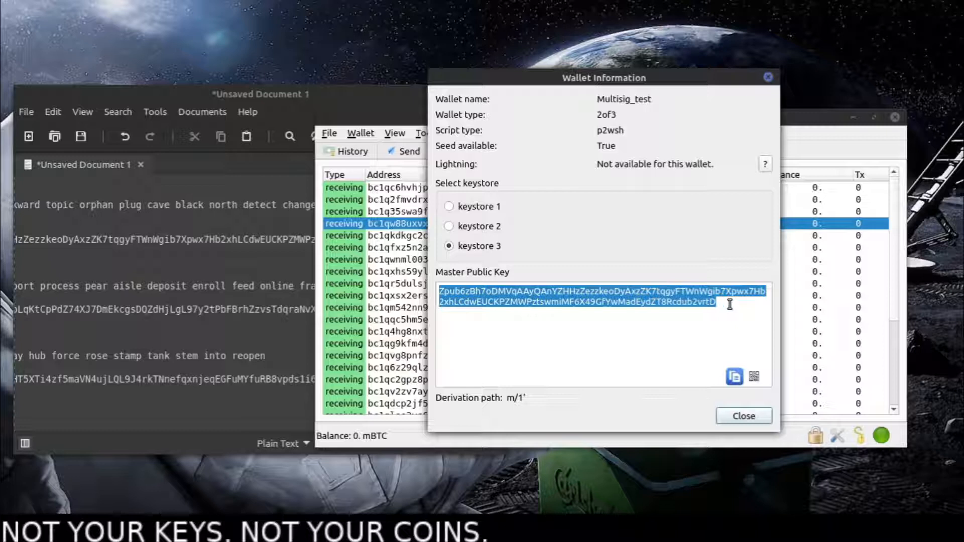
left_click(494, 228)
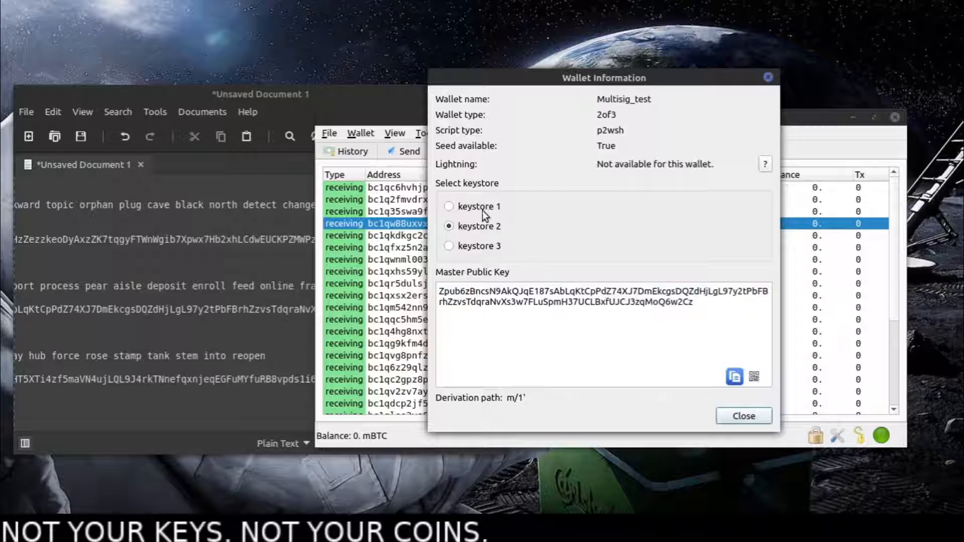
left_click(475, 208)
left_click(459, 227)
left_click(465, 247)
left_click(464, 227)
left_click(473, 208)
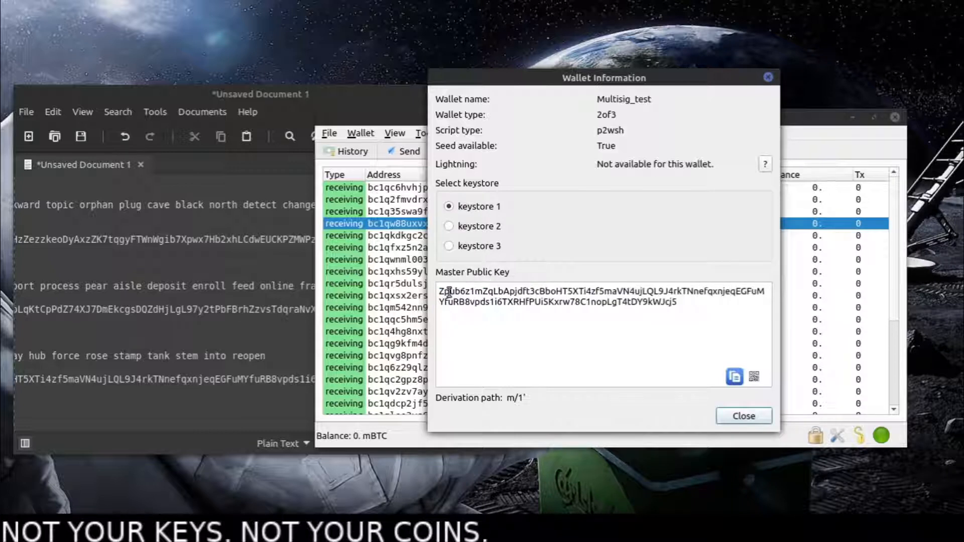
left_click(457, 227)
left_click(462, 247)
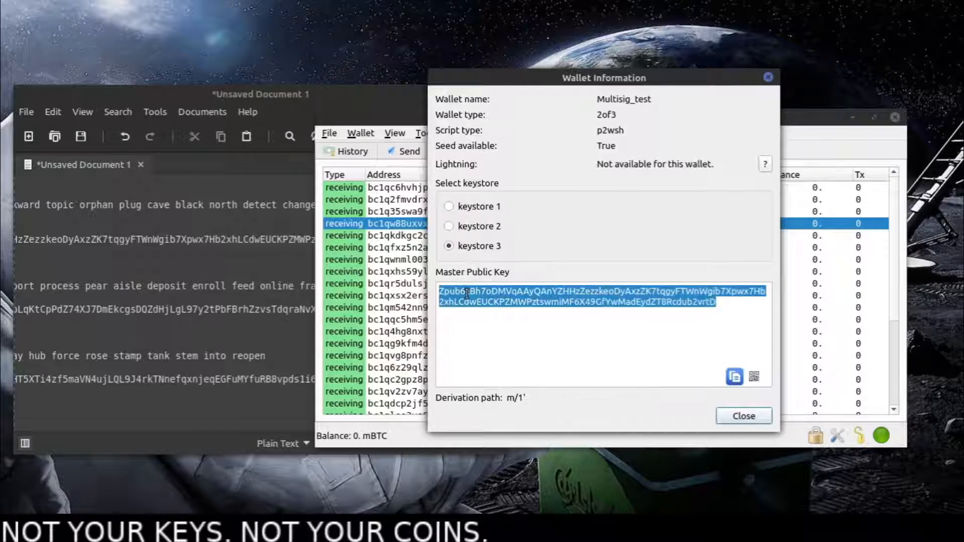
left_click(467, 226)
left_click(474, 206)
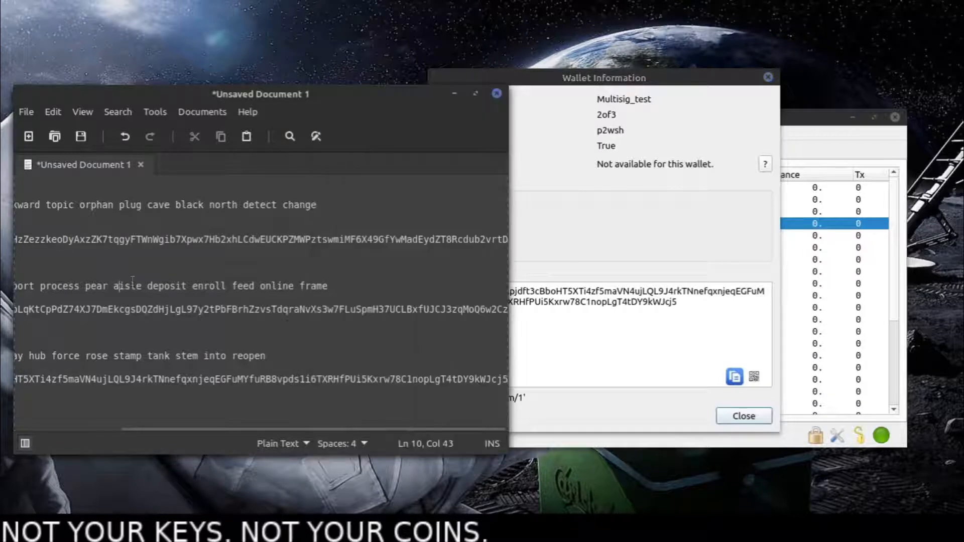
- Highlight the Key1 and Key2 seed phrases in the text document for review and close the wallet information
left_click(327, 285)
key("ctrl+shift+Left")
key("ctrl+shift+Left")
key("ctrl+shift+Left")
key("ctrl+shift+Left")
key("ctrl+shift+Left")
key("ctrl+shift+Left")
key("ctrl+shift+Left")
key("ctrl+shift+Left")
key("ctrl+shift+Left")
key("ctrl+shift+Left")
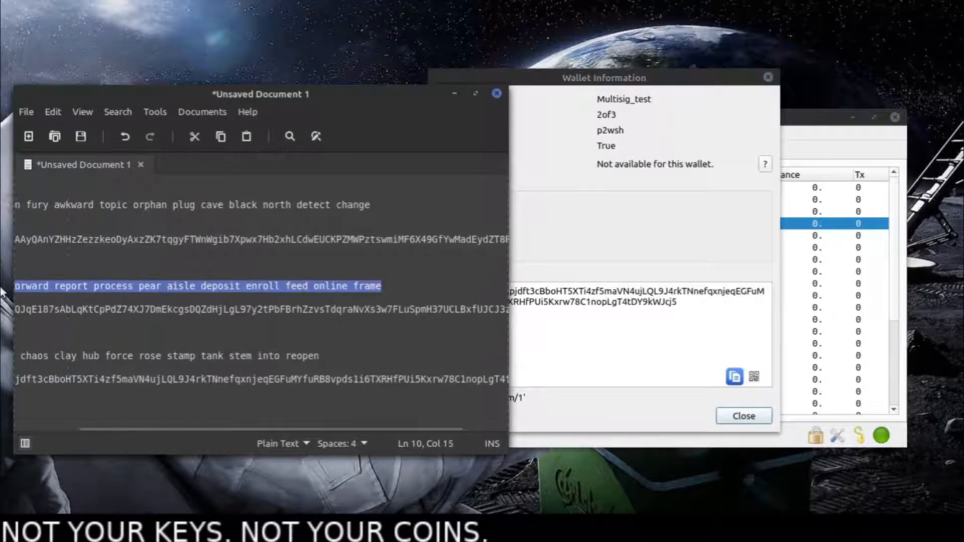
left_click_drag(372, 206, 2, 212)
left_click_drag(421, 287, 2, 282)
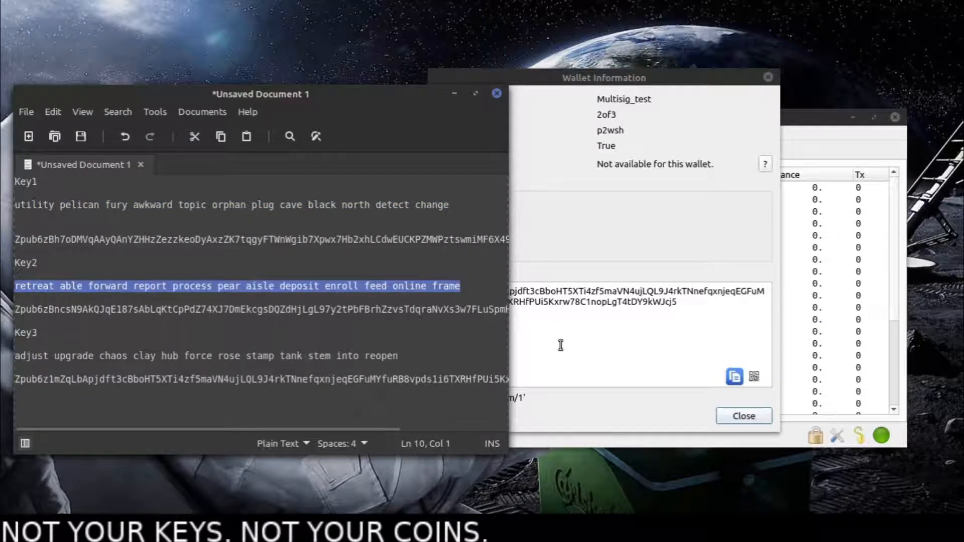
left_click(626, 369)
left_click(742, 415)
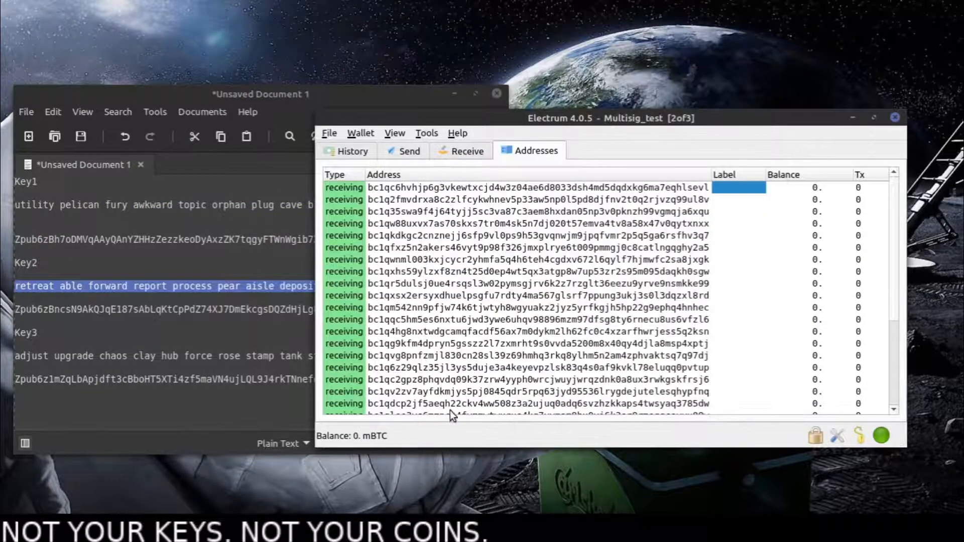
- Examine the receive form, the send form's recipient, description, amount and payment controls, and the available wallet tools
left_click(466, 152)
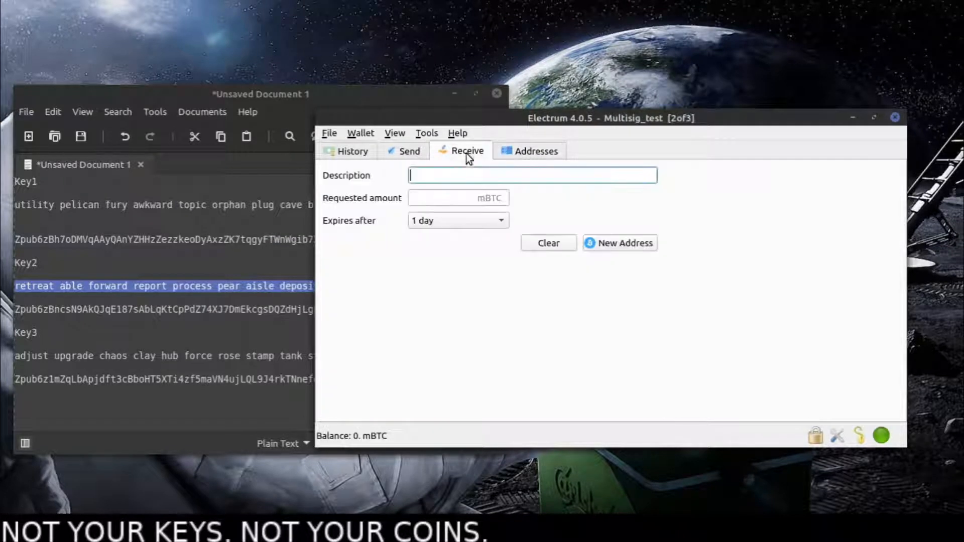
left_click(401, 152)
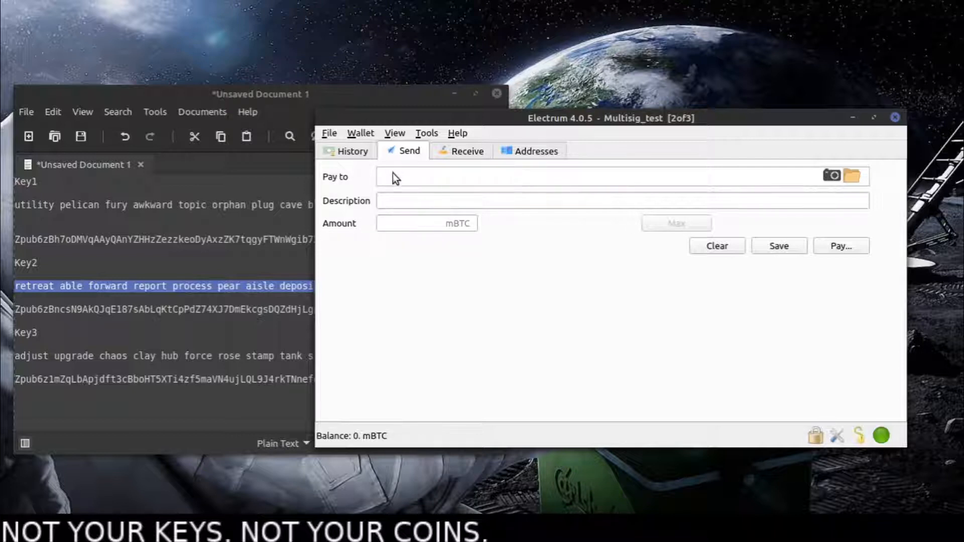
left_click(412, 223)
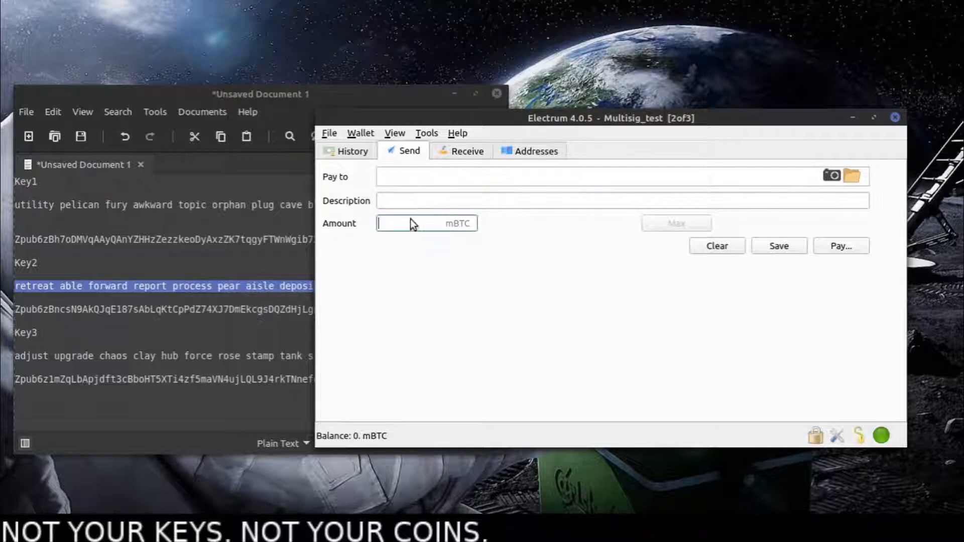
left_click(839, 248)
left_click(432, 199)
left_click(434, 177)
left_click(435, 193)
left_click(416, 137)
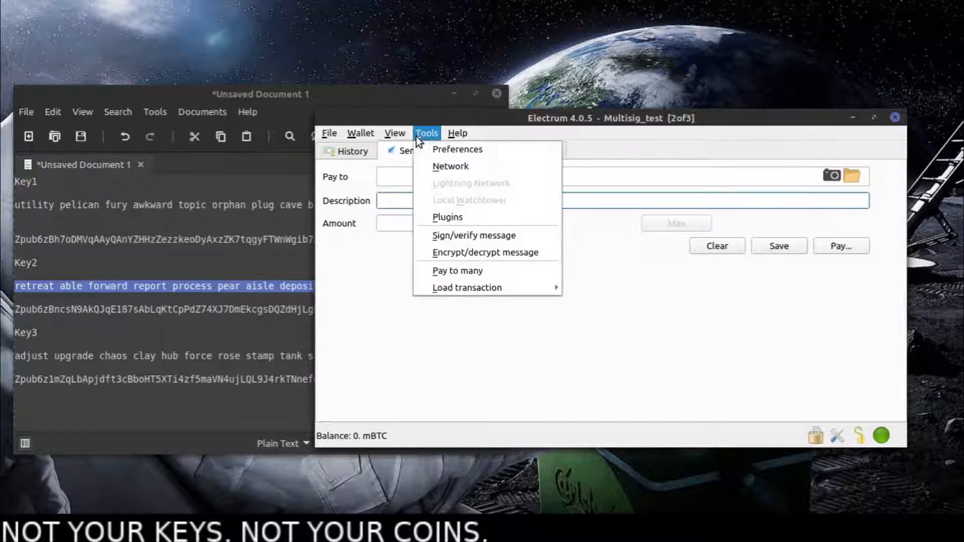
left_click(469, 369)
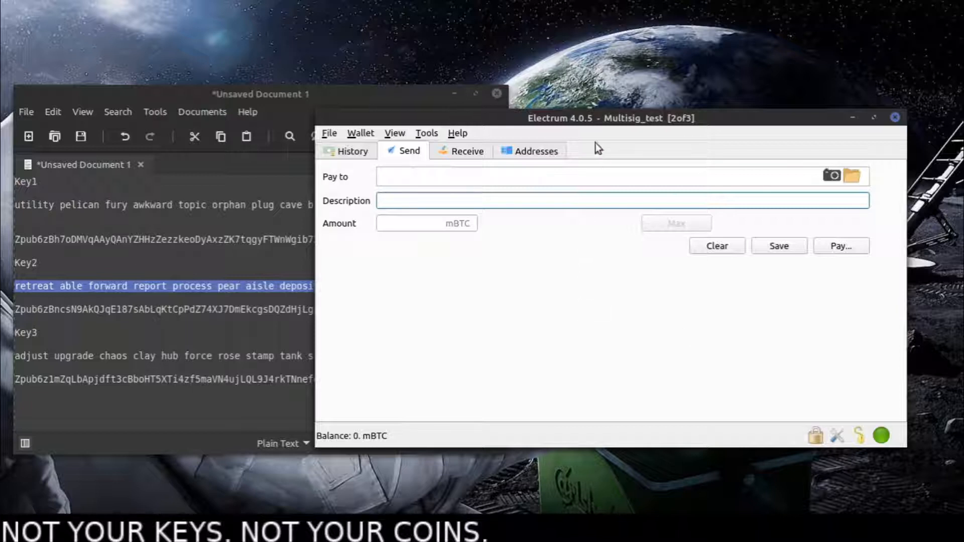
- Move the wallet window higher to uncover the text document and look through the wallet and file commands
left_click_drag(594, 142, 614, 58)
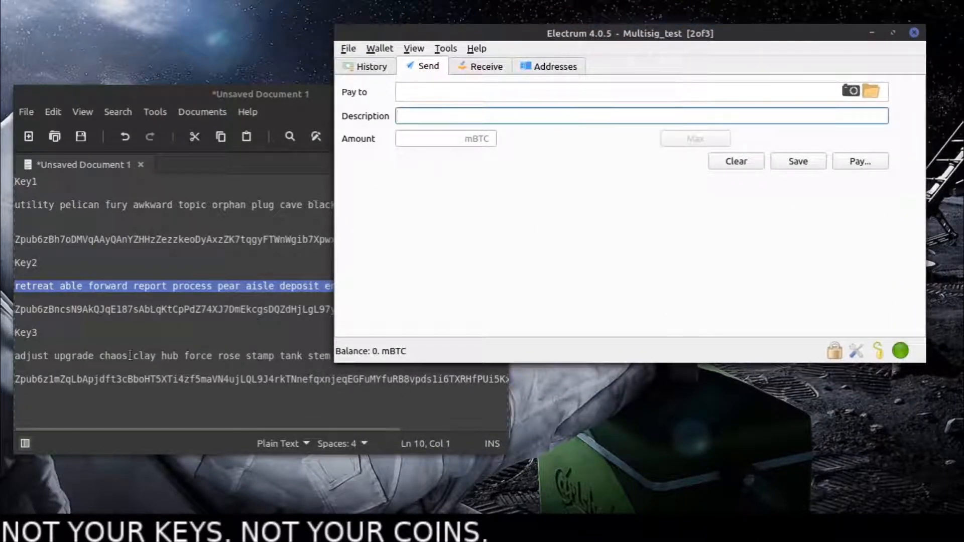
left_click(373, 50)
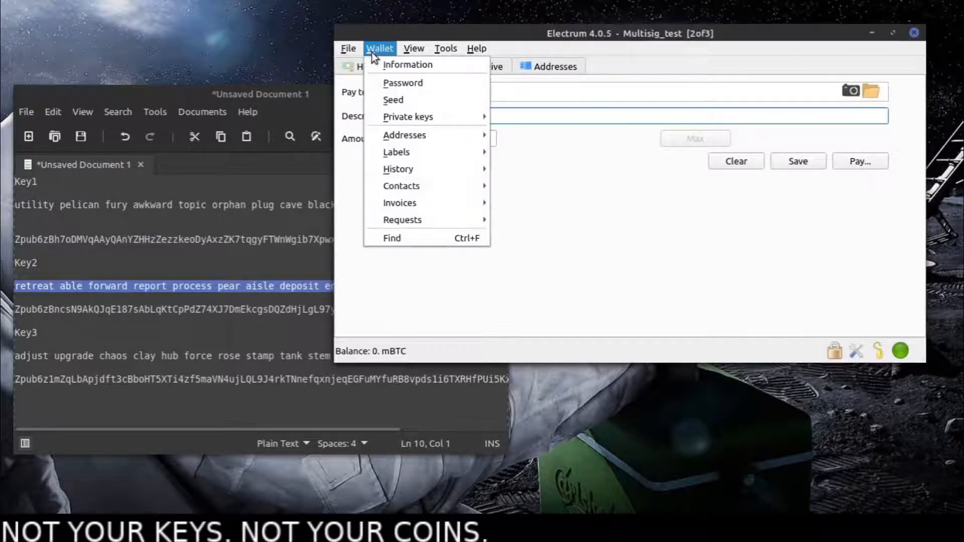
mouse_move(400, 50)
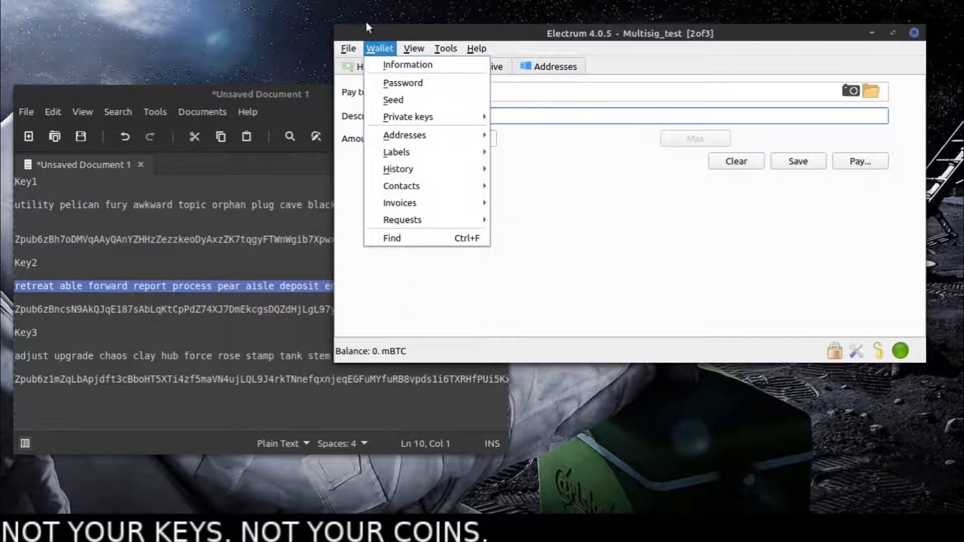
mouse_move(358, 48)
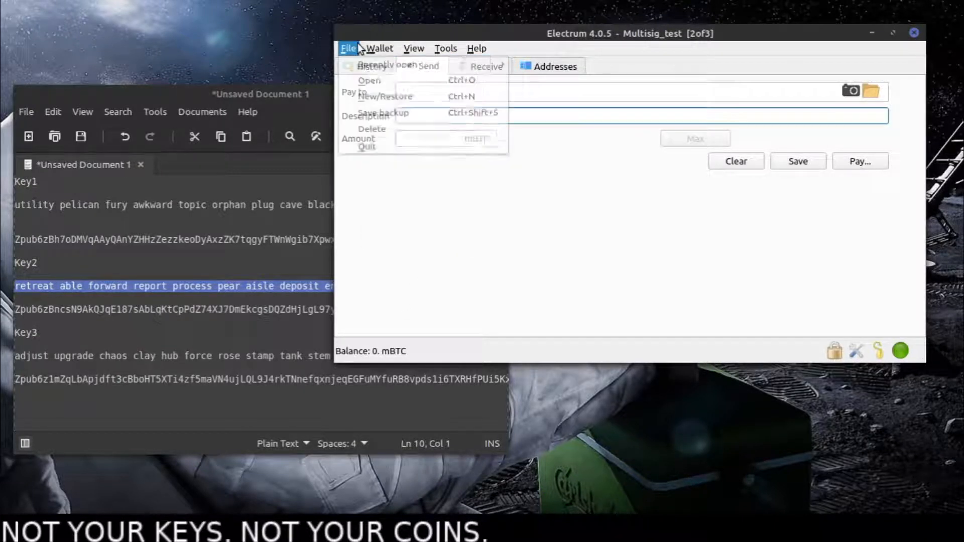
- Review the text document by highlighting the Key3 seed phrase and the Key2 and Key1 labels, and return to the wallet window
left_click(410, 283)
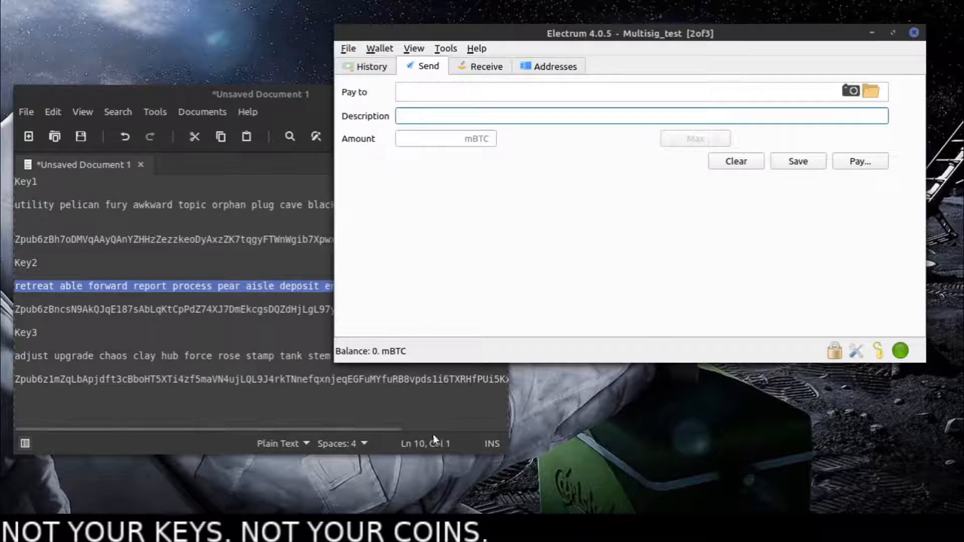
left_click(217, 301)
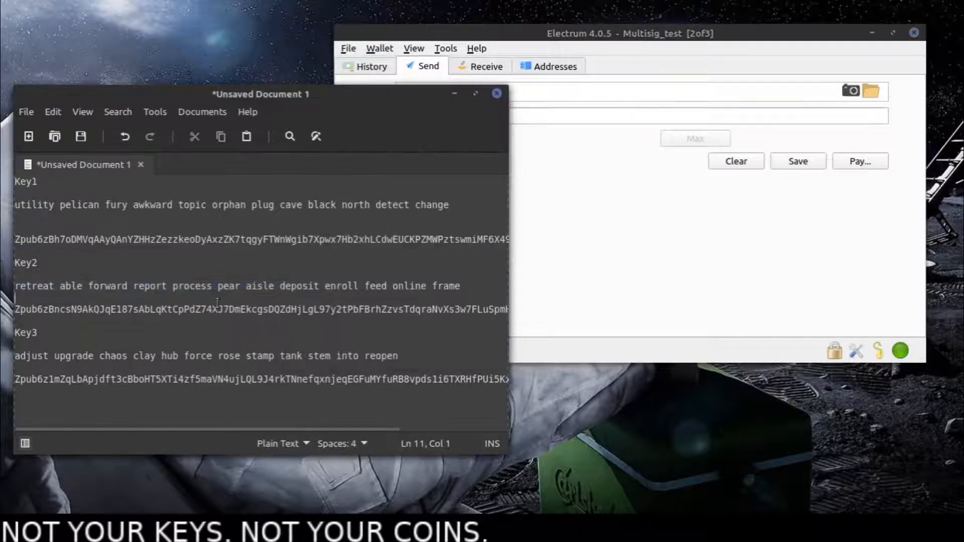
left_click_drag(400, 356, 7, 358)
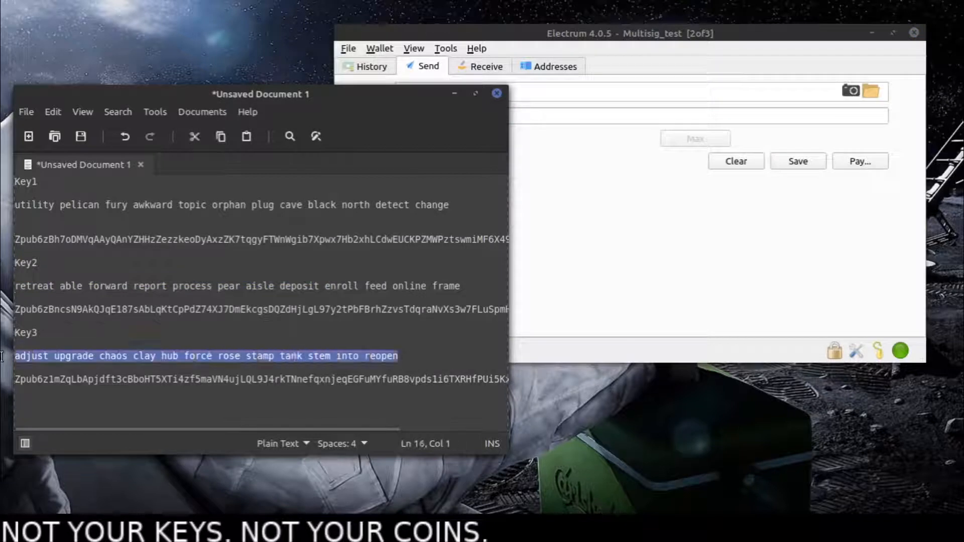
left_click_drag(38, 263, 20, 262)
mouse_move(32, 182)
left_mouse_down()
mouse_move(20, 181)
mouse_move(39, 181)
left_mouse_up()
key("Down")
key("Down")
key("Down")
key("Down")
key("Down")
key("Down")
key("Down")
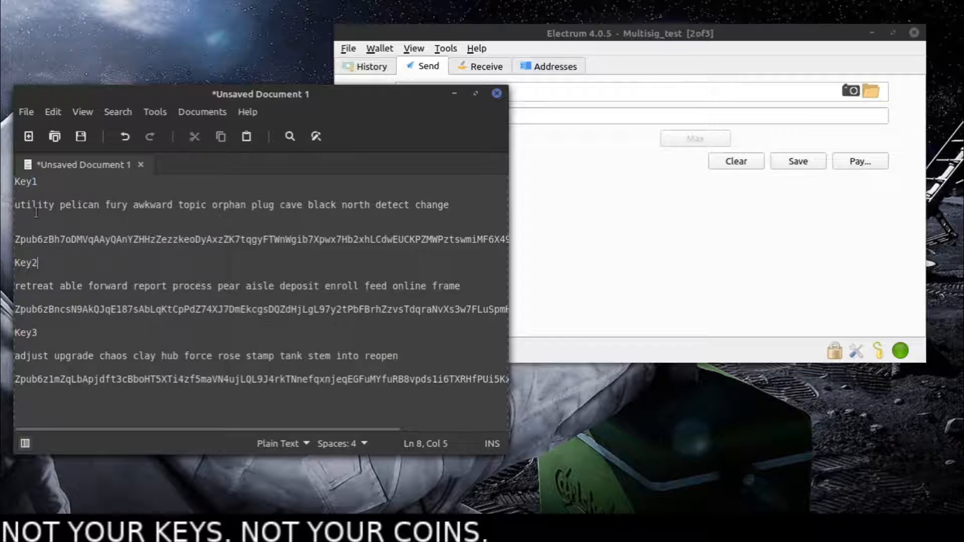
left_click(533, 247)
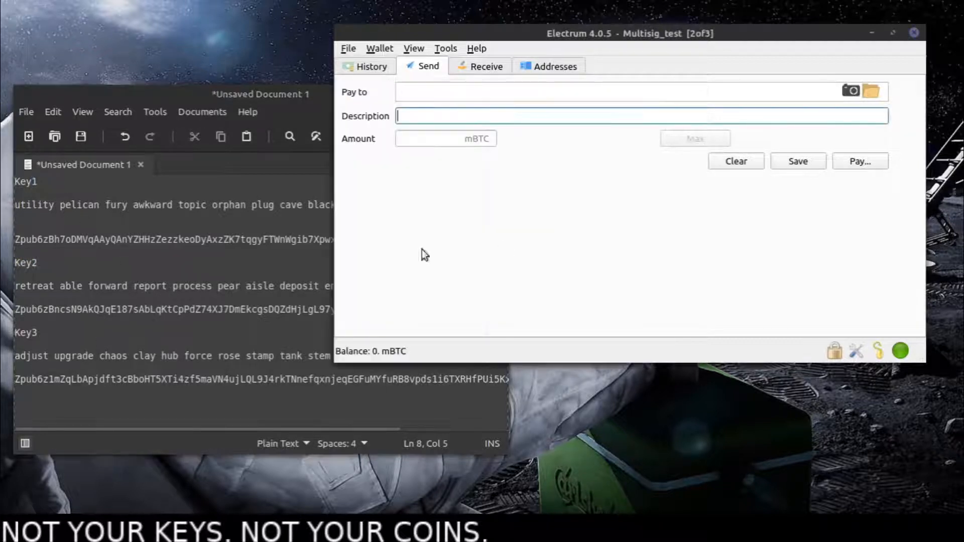
- Start creating a new wallet and arrange the wizard and wallet windows so the noted keys remain readable
left_click(348, 48)
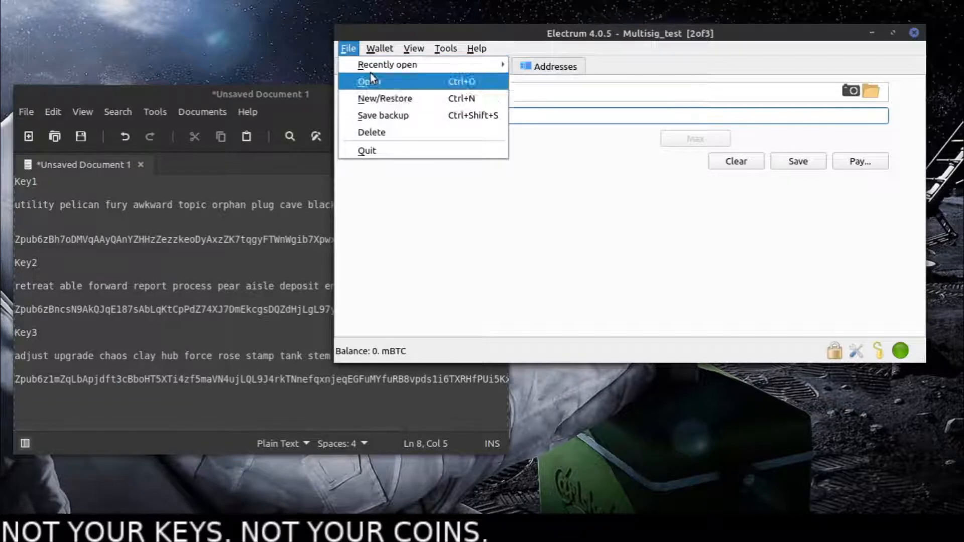
left_click(387, 100)
left_click_drag(448, 94, 280, 179)
left_click_drag(497, 34, 517, 20)
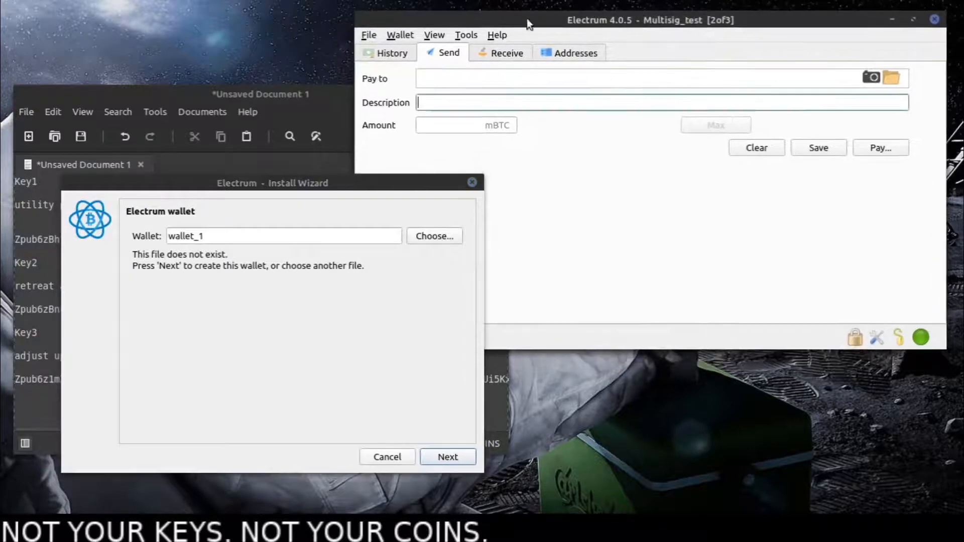
left_click_drag(343, 183, 689, 166)
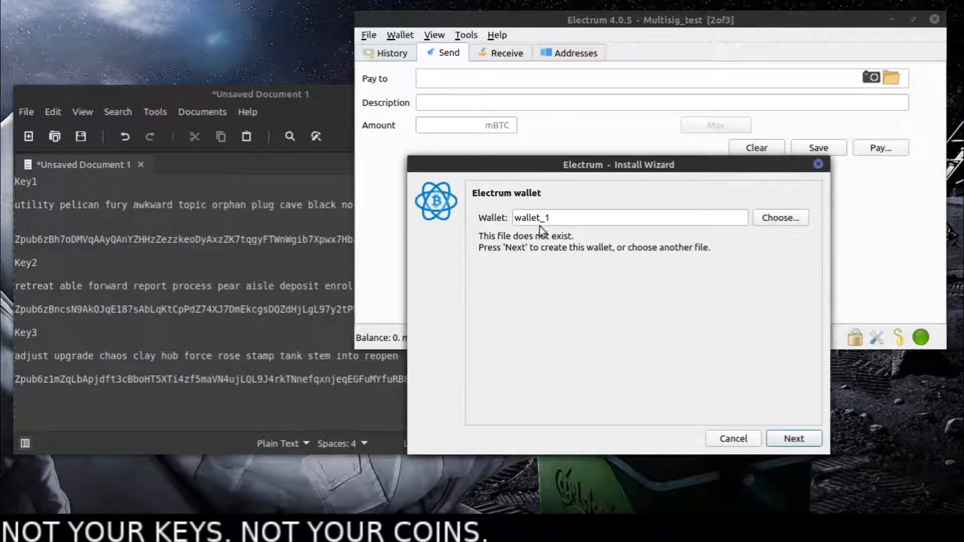
- Name the new wallet Multisig_2 and continue to the choice of wallet type
left_click_drag(558, 218, 414, 217)
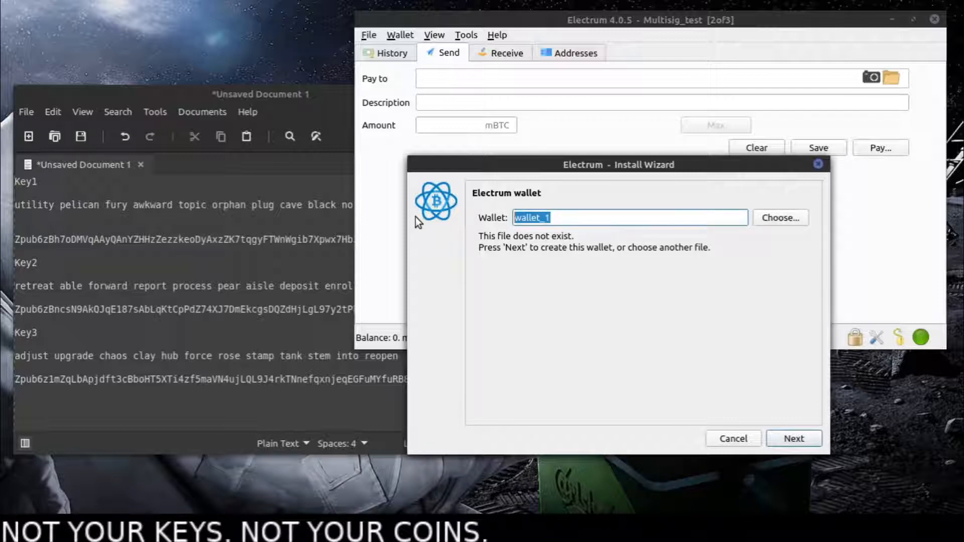
type("Multisig")
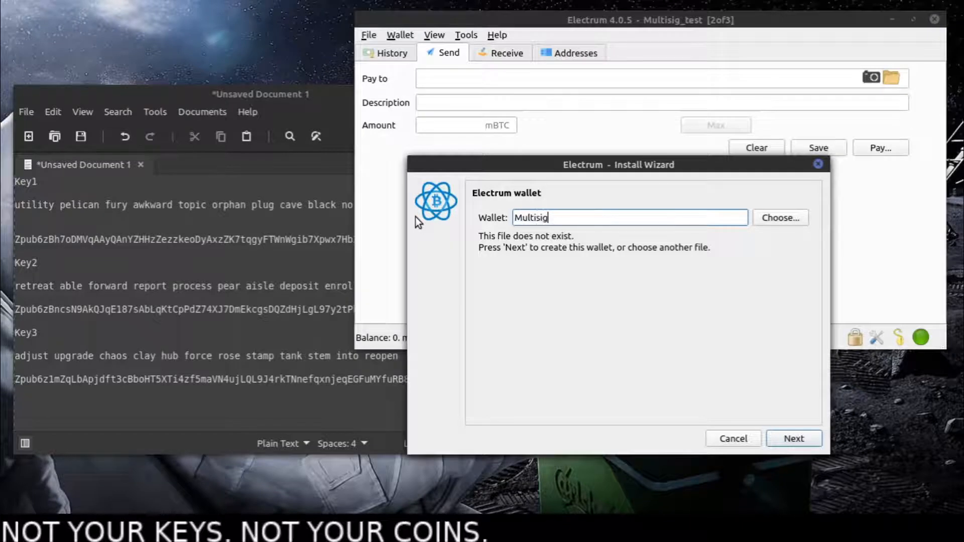
type("_2")
left_click(796, 440)
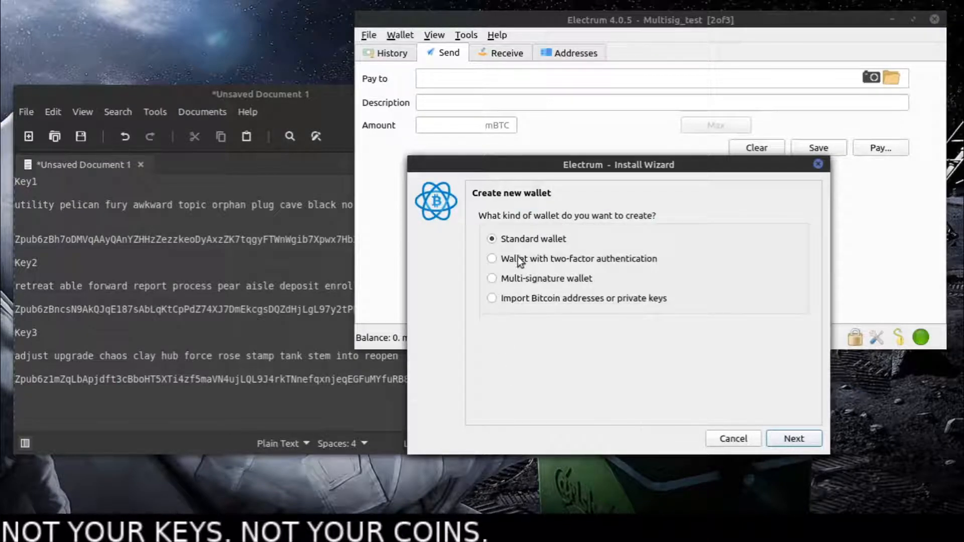
- Configure a multi-signature wallet with 3 cosigners and 2 required signatures, using an existing seed for cosigner 1
left_click(517, 278)
left_click(802, 443)
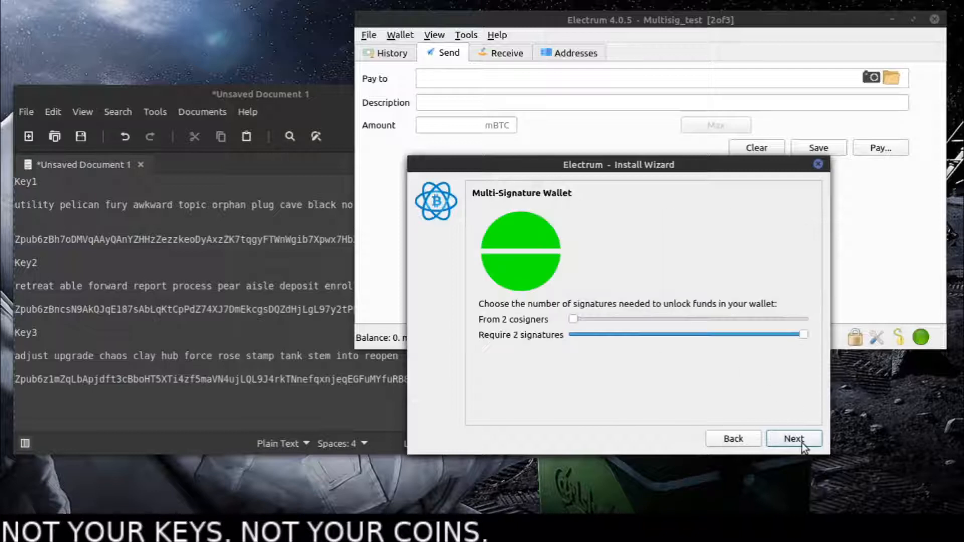
mouse_move(569, 318)
left_mouse_down()
mouse_move(598, 319)
mouse_move(587, 320)
left_mouse_up()
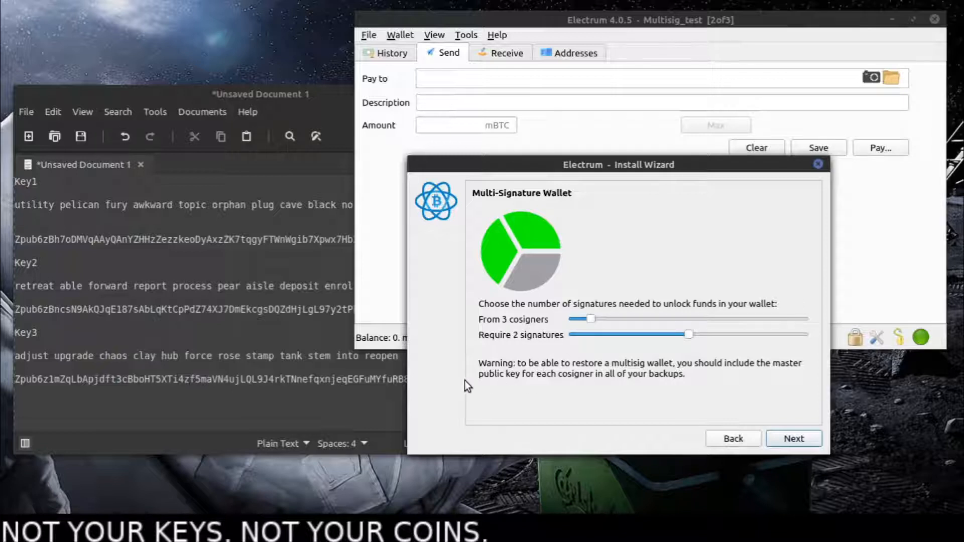
left_click(792, 438)
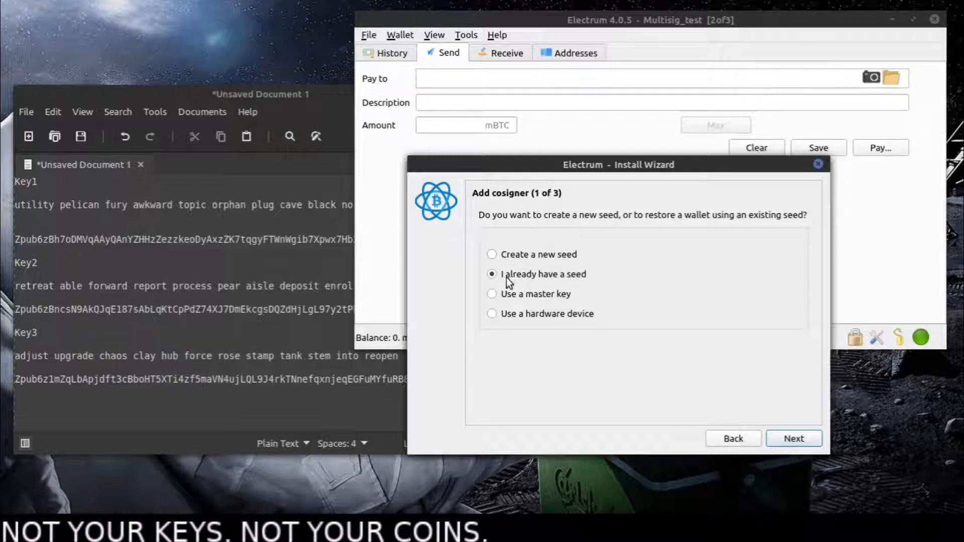
left_click(802, 436)
- Review the noted master public keys in the text document, highlighting part of Key3's and all of Key2's
left_click(246, 388)
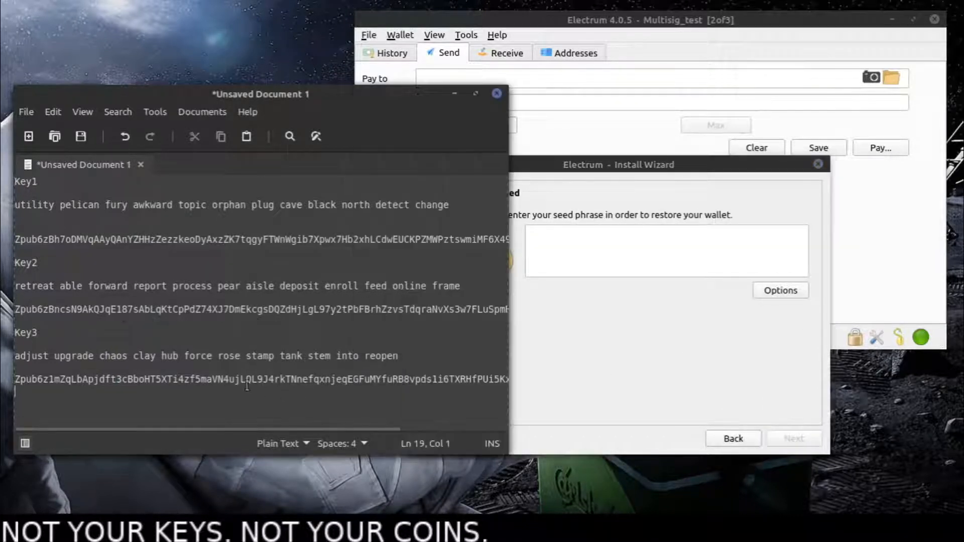
left_click(145, 308)
left_click(141, 240)
left_click(135, 318)
left_click(143, 231)
left_click(93, 380)
left_click_drag(93, 380, 297, 379)
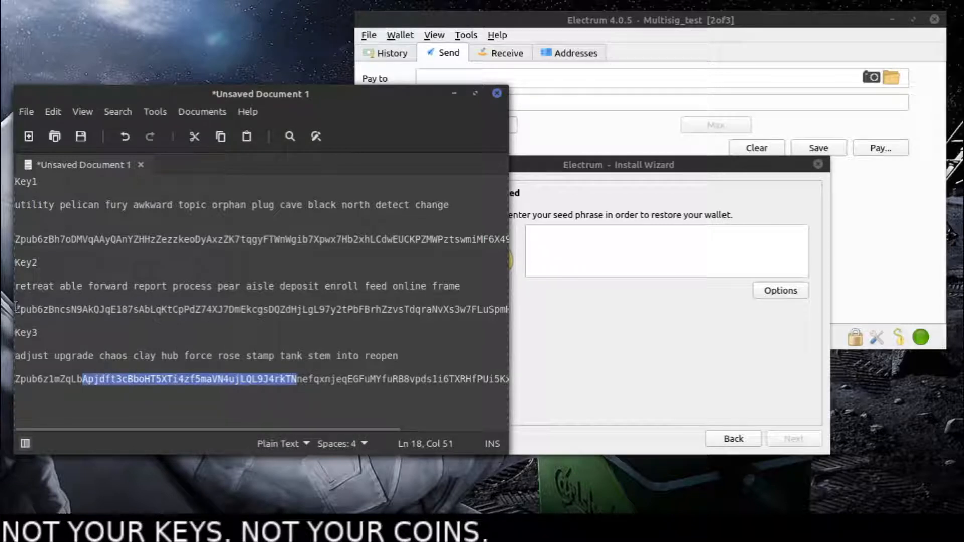
left_click_drag(16, 308, 526, 308)
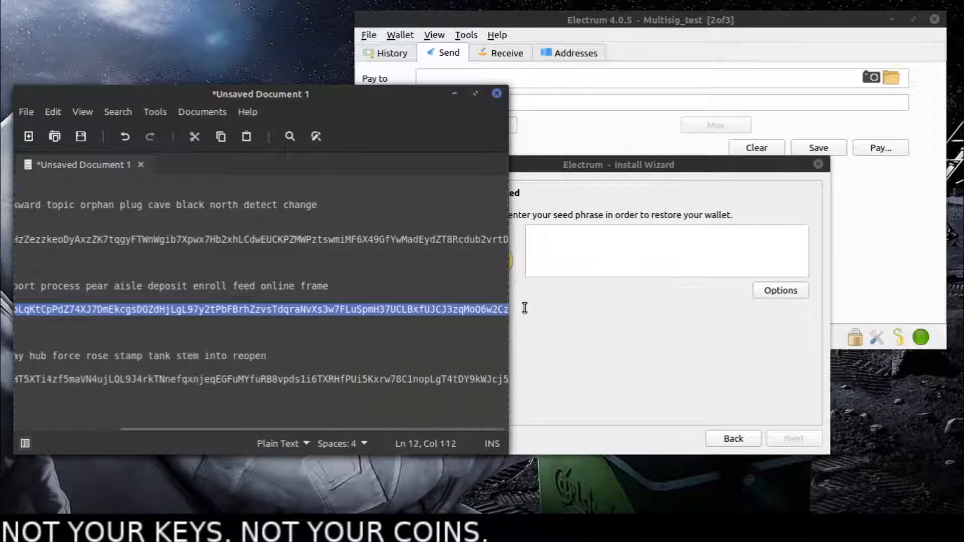
left_click(182, 301)
- Copy the Key2 seed phrase from the text document, paste it as cosigner 1's seed and continue
left_click_drag(464, 286, 1, 286)
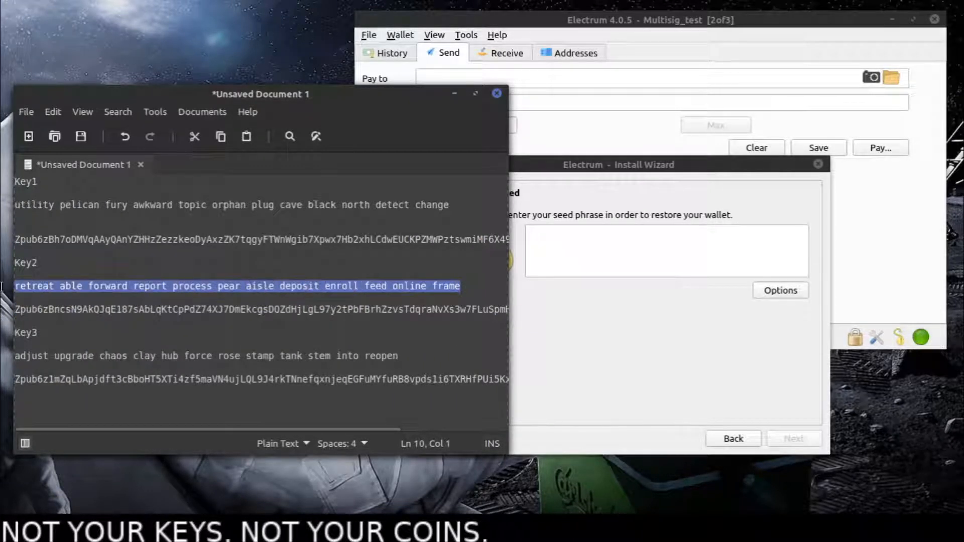
right_click(35, 286)
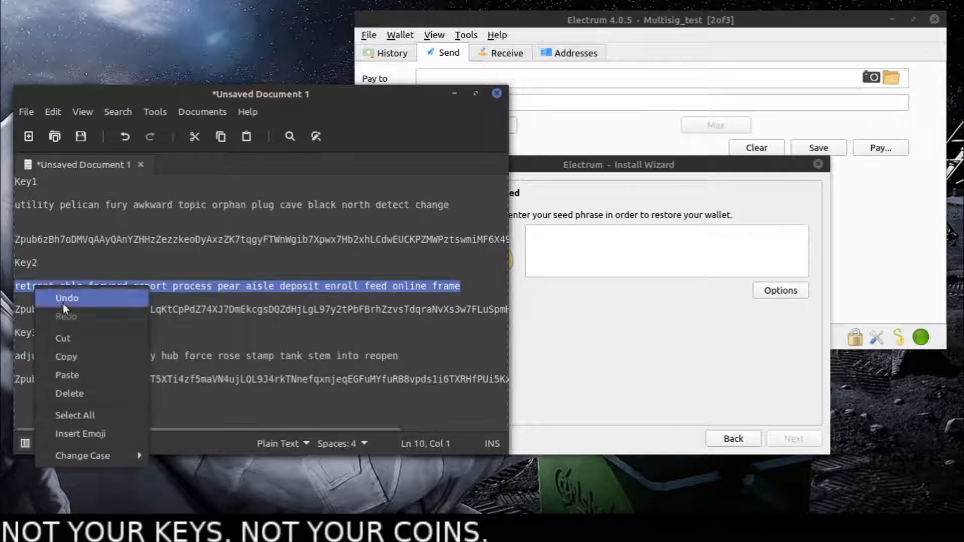
left_click(86, 354)
right_click(630, 258)
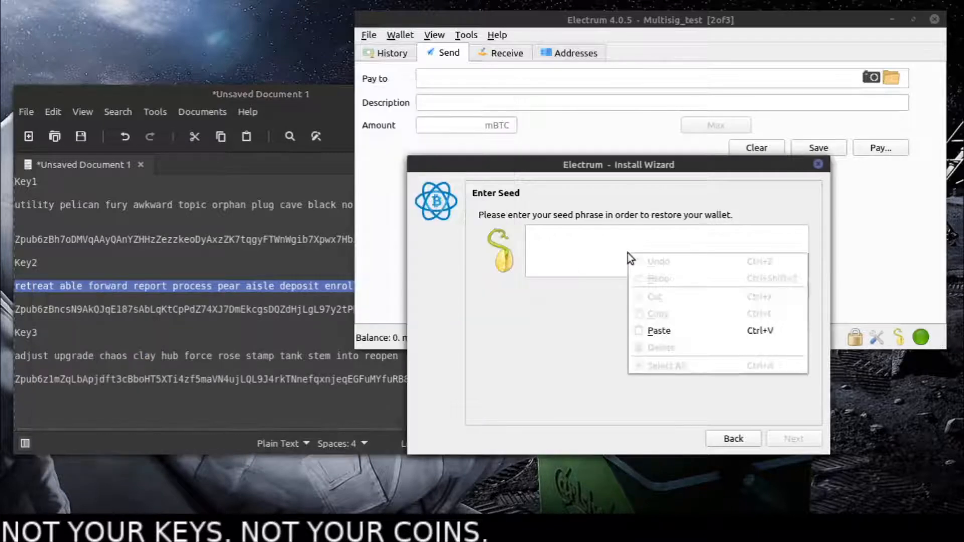
left_click(667, 329)
left_click(783, 442)
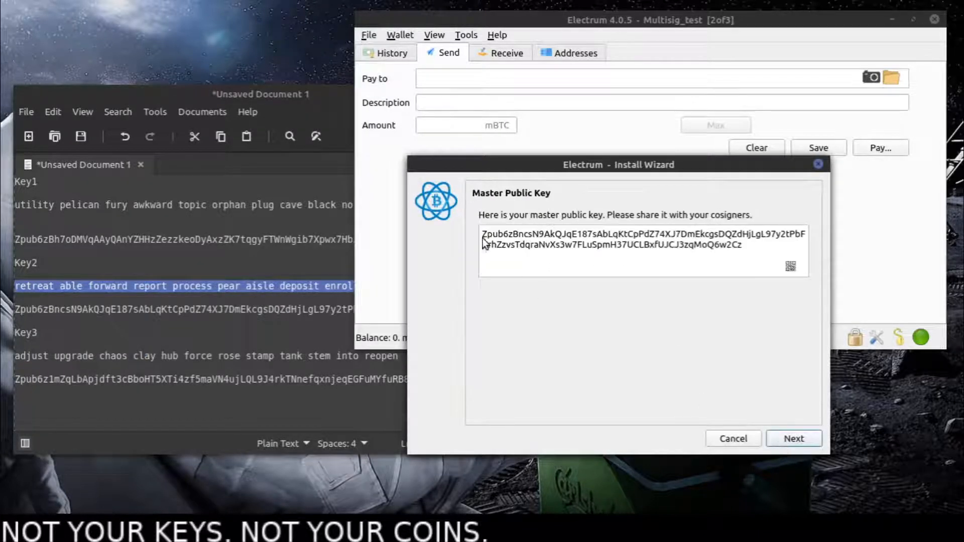
- Compare the wizard's master public key with Key2's noted one and continue to entering a cosigner key for cosigner 2
left_click_drag(487, 234, 512, 234)
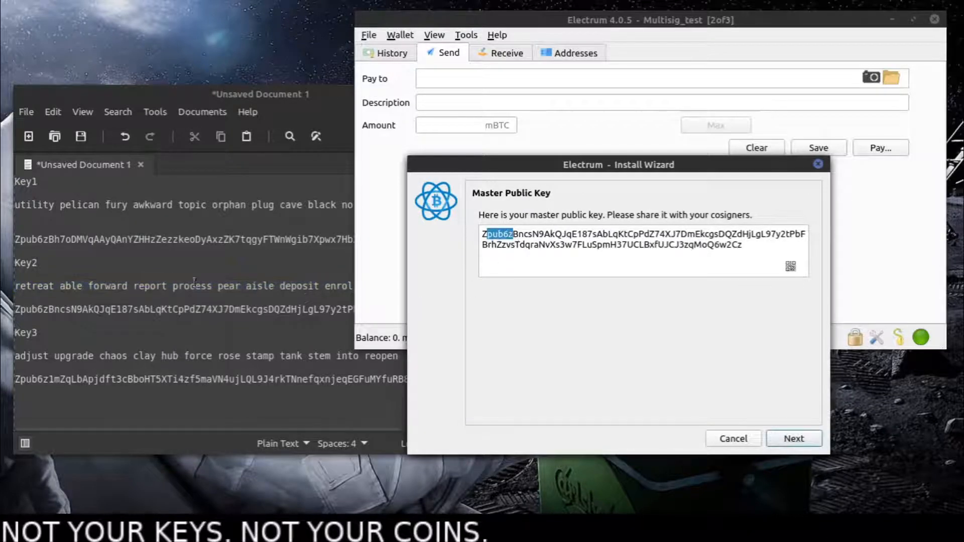
left_click(156, 303)
left_click_drag(16, 310, 63, 309)
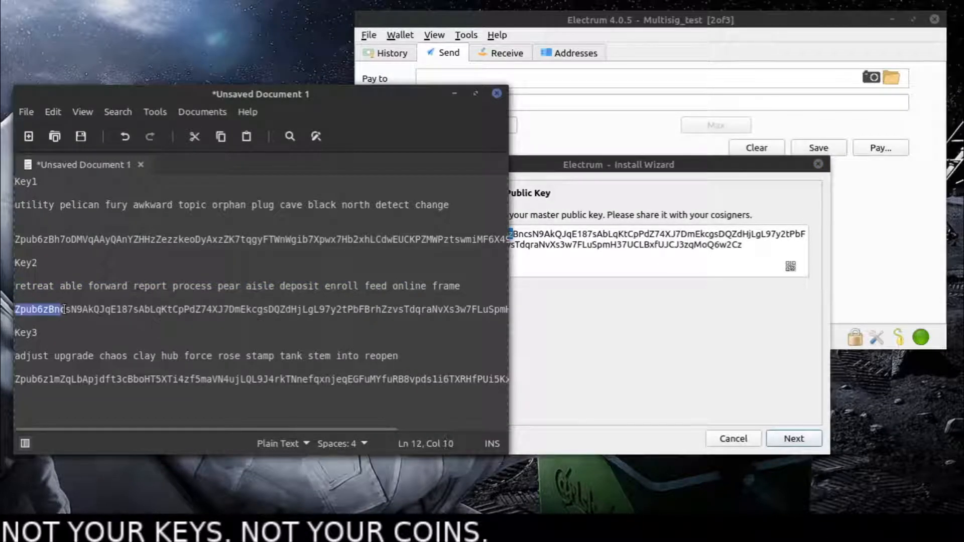
left_click_drag(365, 309, 555, 309)
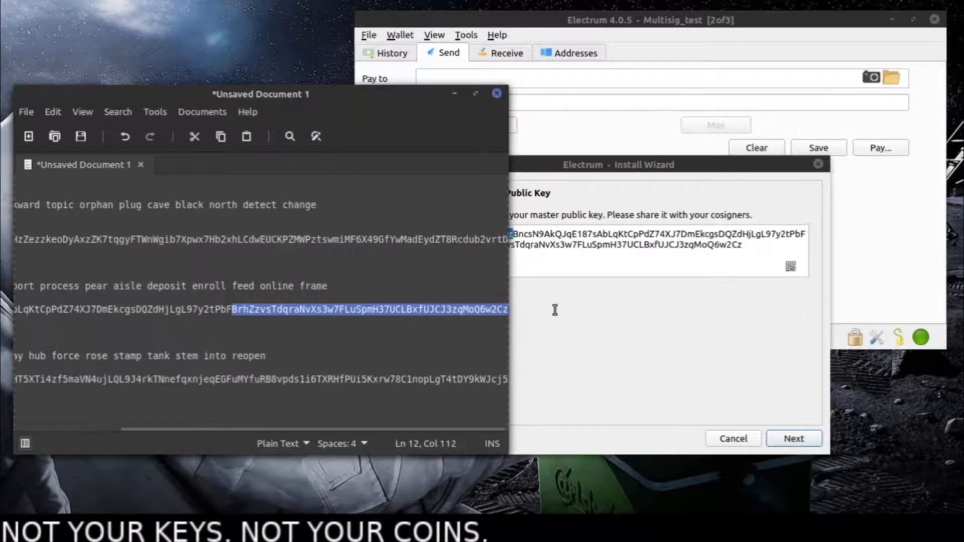
left_click(491, 311)
left_click(724, 249)
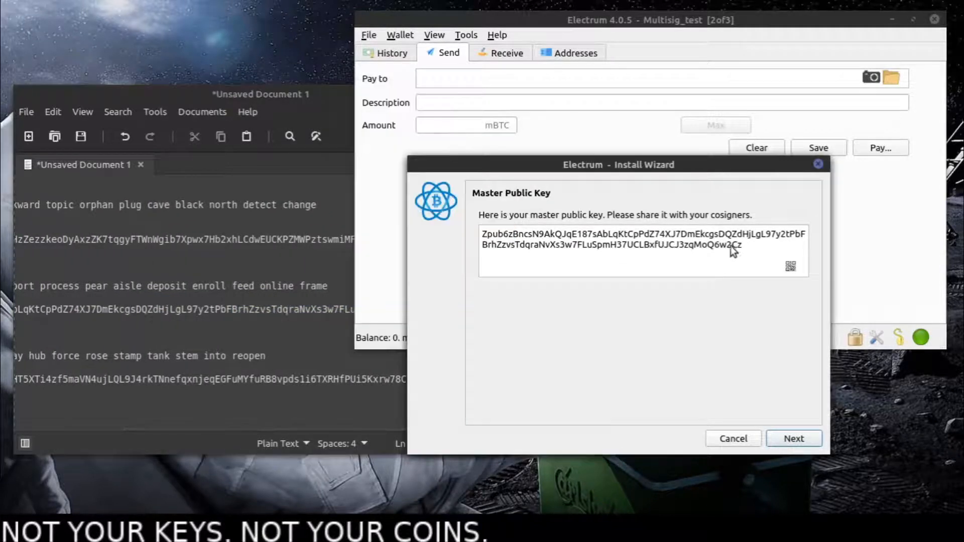
left_click(786, 439)
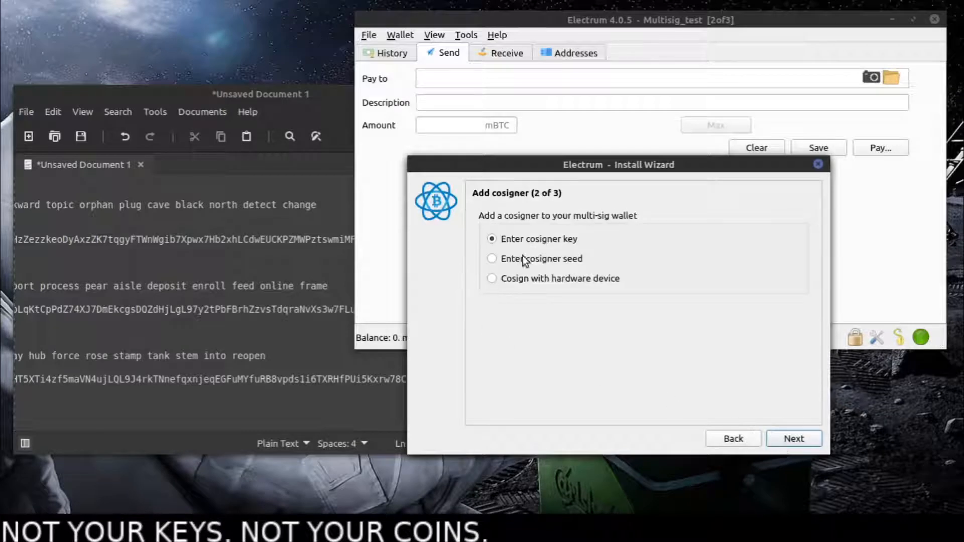
left_click(786, 438)
- Highlight the beginning of Key1's master public key in the text document and compare it with what cosigner 2's form requests
left_click(105, 264)
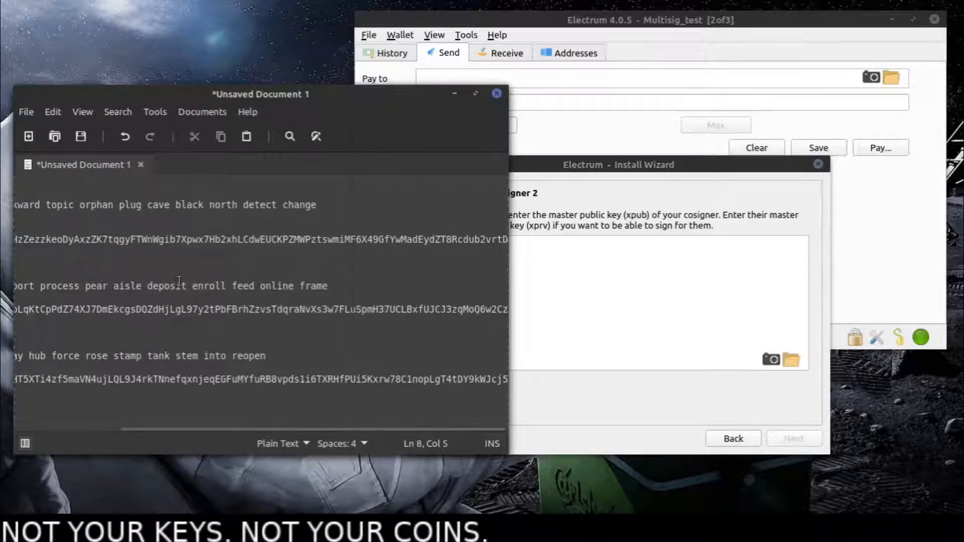
left_click_drag(174, 288, 81, 267)
left_click(81, 268)
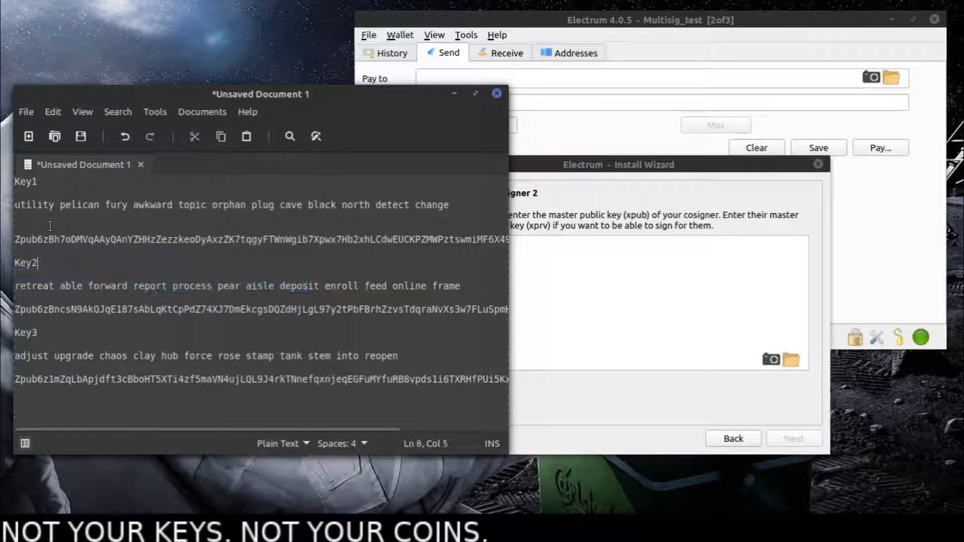
left_click_drag(15, 243, 145, 241)
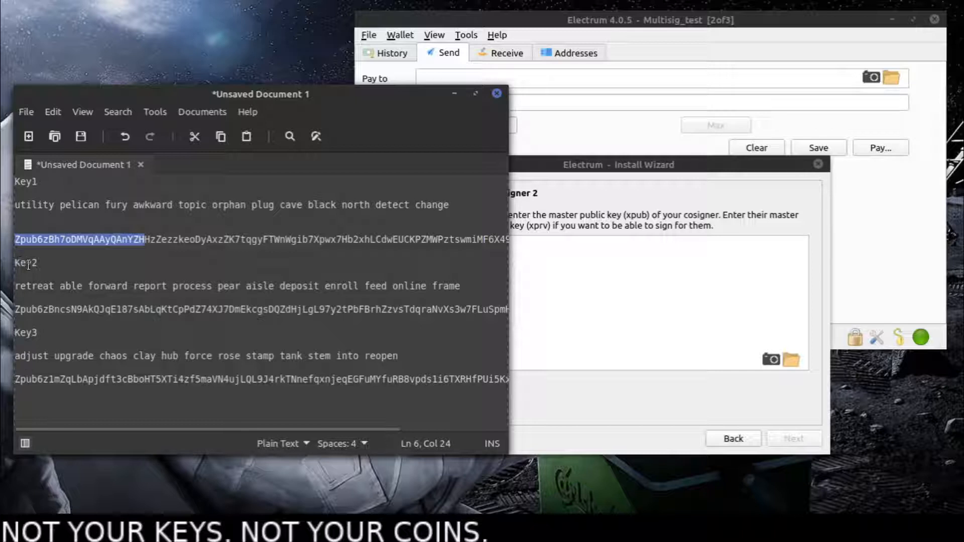
left_click(592, 219)
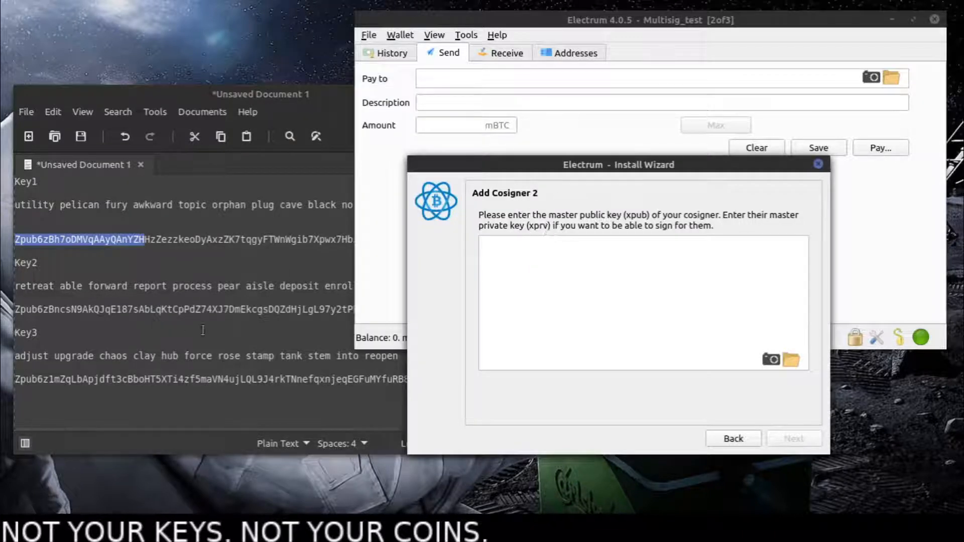
left_click(75, 275)
left_click_drag(16, 240, 146, 239)
left_click(41, 389)
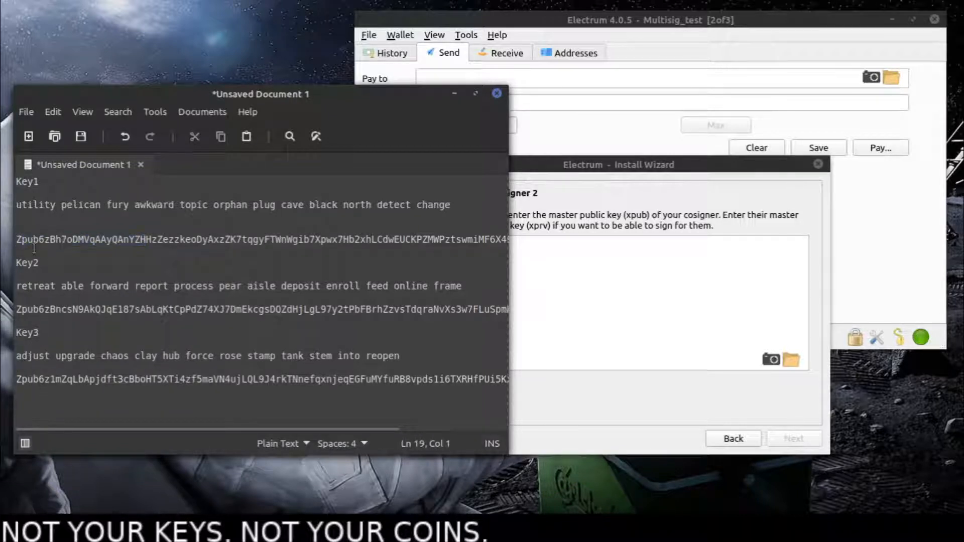
- Review the Key1 seed phrase and highlight the Key2, Key3 and Key1 labels in the text document
left_click_drag(17, 204, 464, 206)
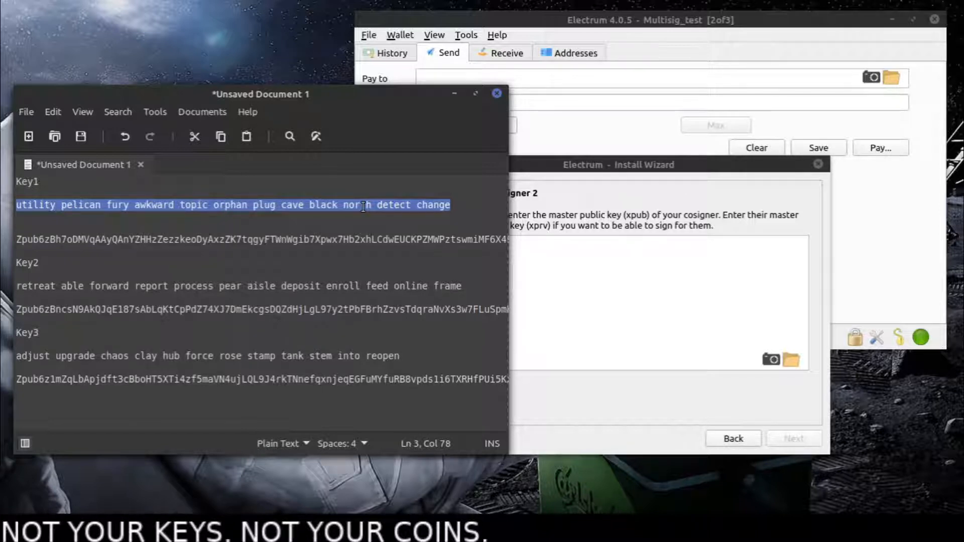
left_click_drag(16, 263, 39, 263)
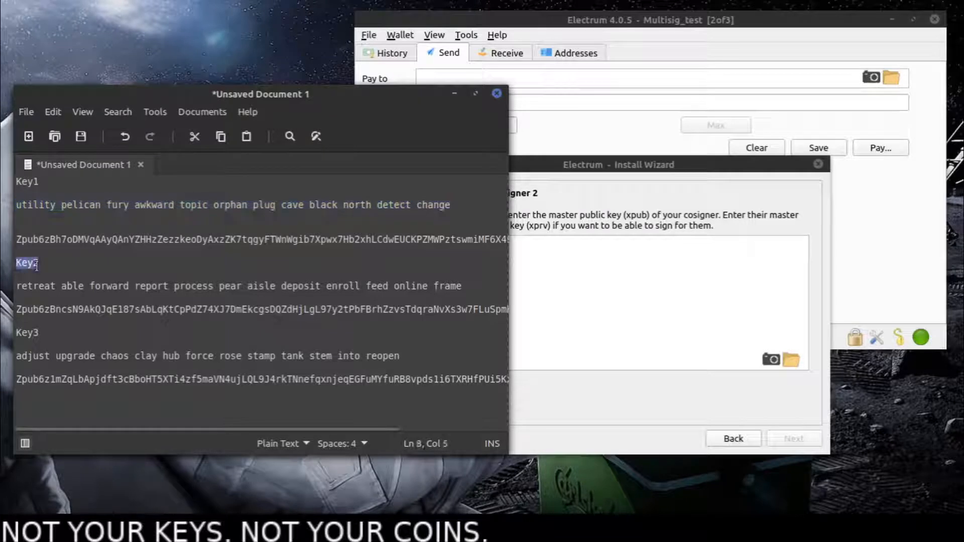
left_click_drag(19, 336, 36, 341)
left_click(46, 183)
left_click_drag(38, 184, 22, 182)
left_click(546, 282)
left_click(105, 261)
left_click(536, 267)
left_click(98, 290)
- Copy Key1's master public key from the text document, paste it as cosigner 2's key and continue
left_click_drag(17, 240, 608, 243)
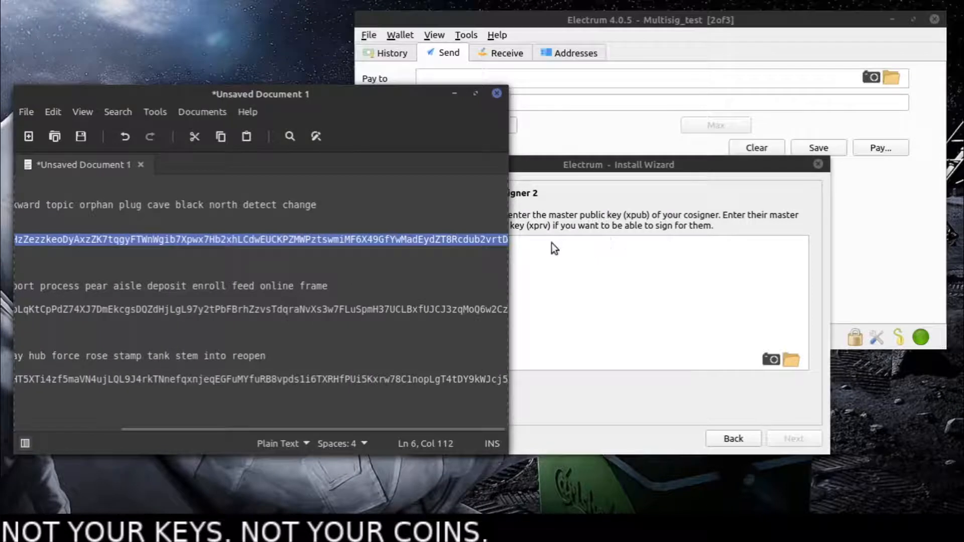
right_click(480, 240)
left_click(528, 312)
left_click(565, 302)
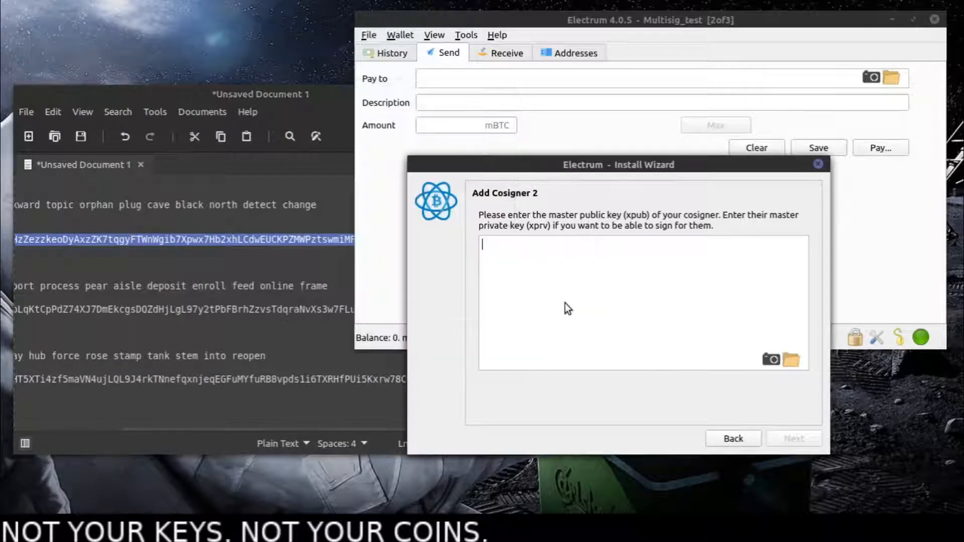
right_click(564, 302)
left_click(637, 380)
left_click(793, 439)
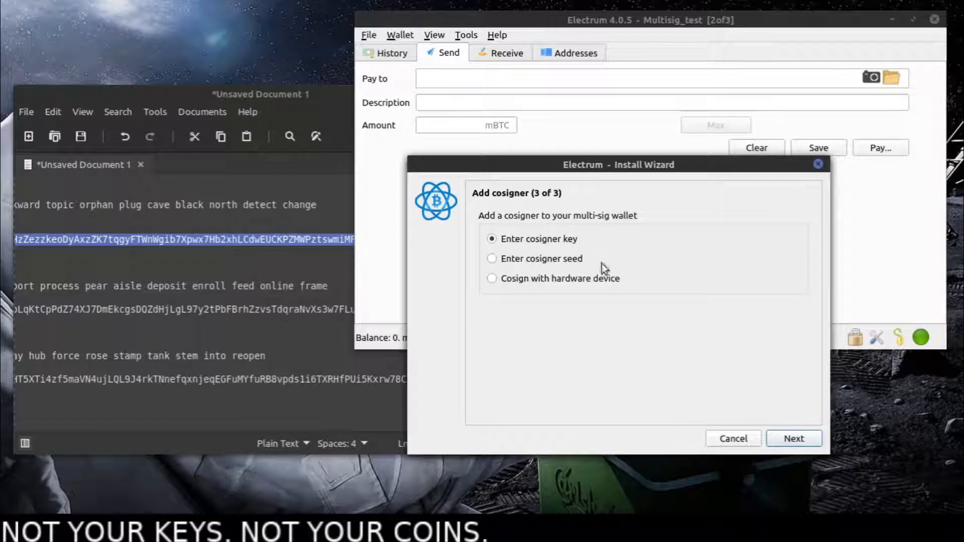
- Choose to enter a cosigner key for cosigner 3, supply Key3's master public key copied from the text document and continue
left_click(793, 440)
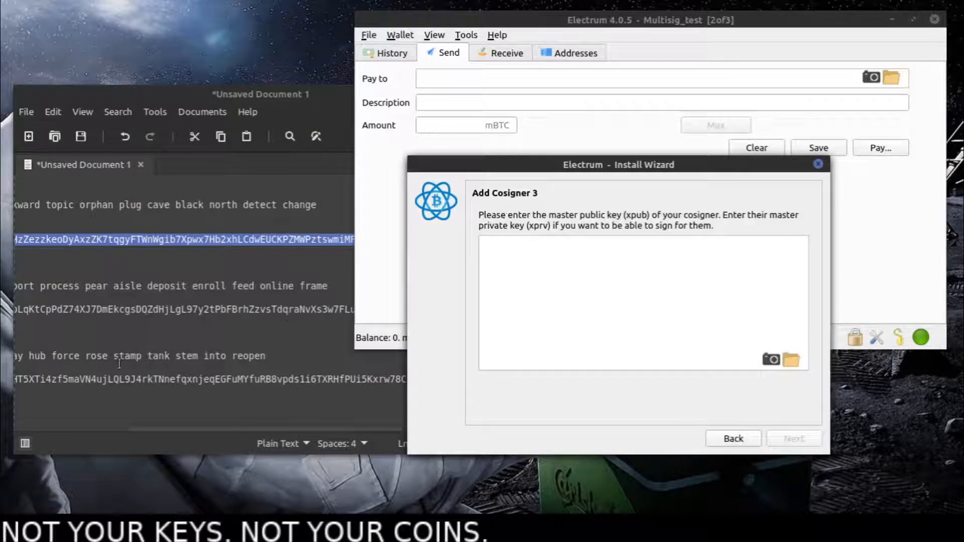
left_click(88, 384)
left_click(31, 379)
left_click_drag(31, 379, 547, 379)
left_click(42, 379)
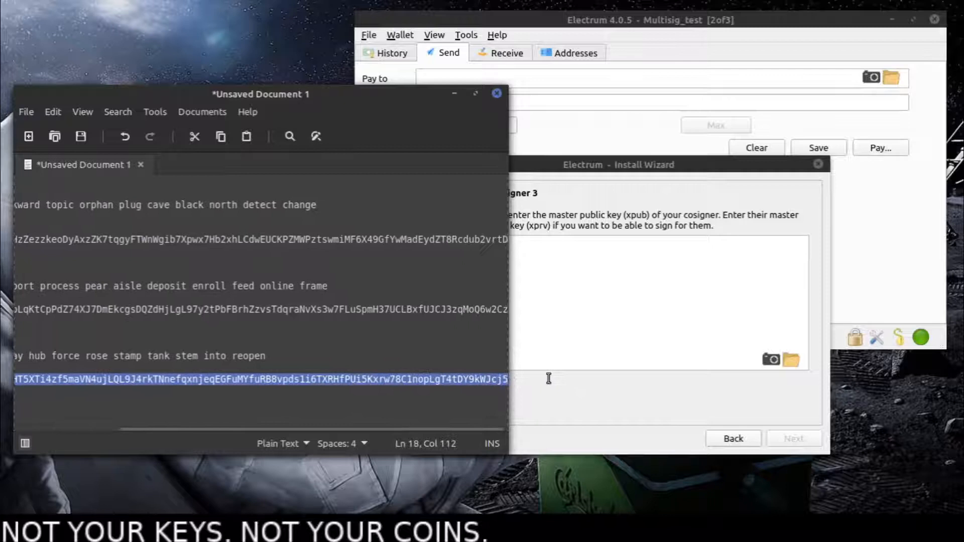
right_click(481, 384)
left_click(512, 274)
left_click(578, 271)
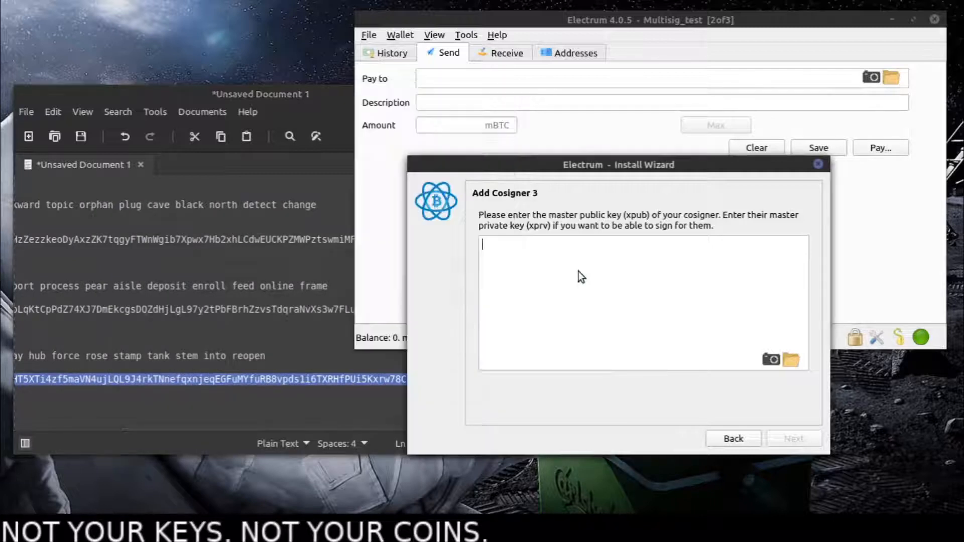
right_click(579, 271)
left_click(623, 354)
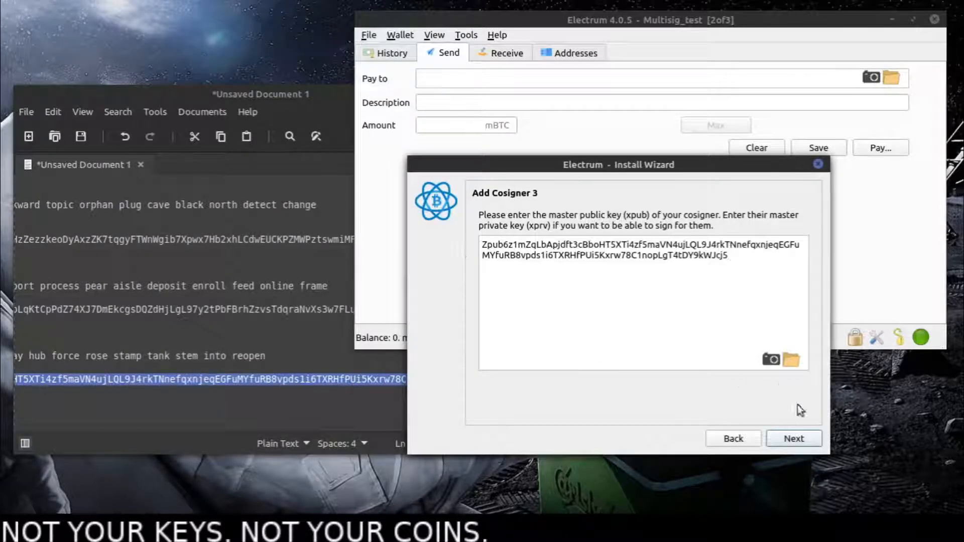
left_click(800, 436)
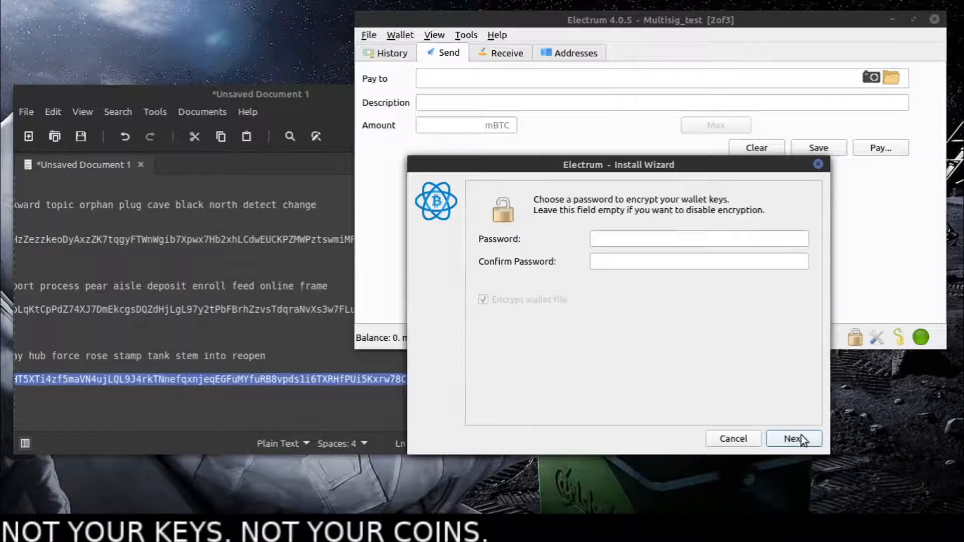
- Enter and confirm the wallet encryption password, keep wallet file encryption enabled and finish creating the wallet
left_click(617, 242)
type("1234")
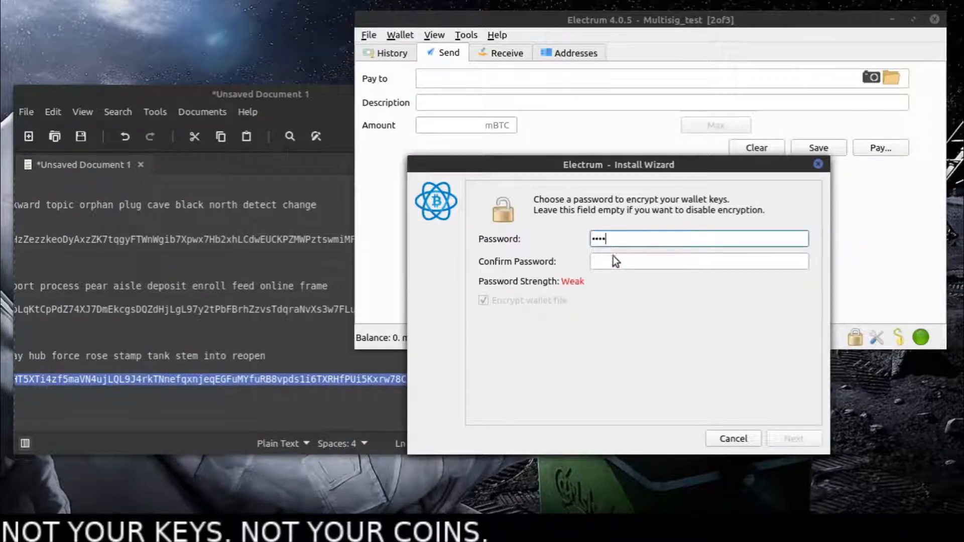
left_click(613, 256)
type("1234")
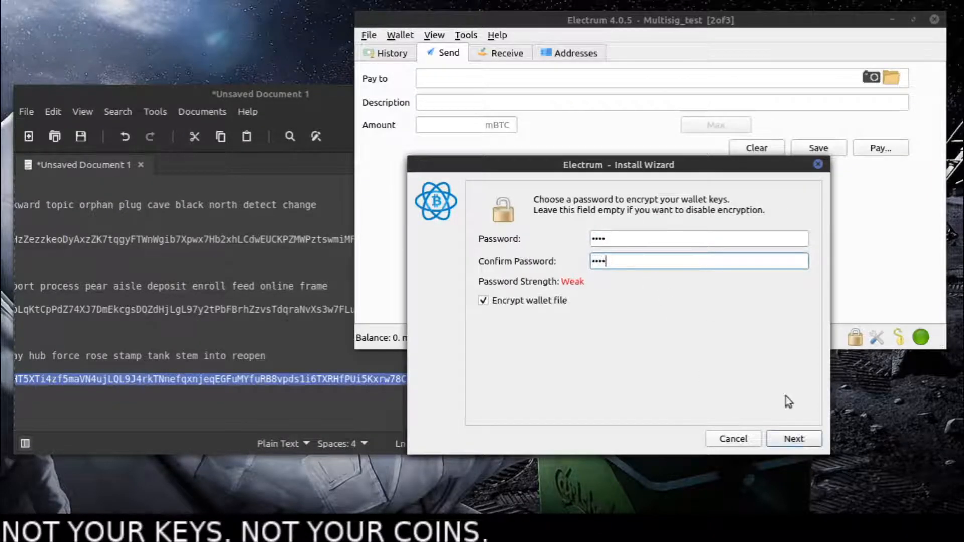
left_click(805, 436)
- Move the Multisig_2 window lower, review the master public keys of its three keystores in the wallet information and close it
left_click_drag(356, 69, 295, 186)
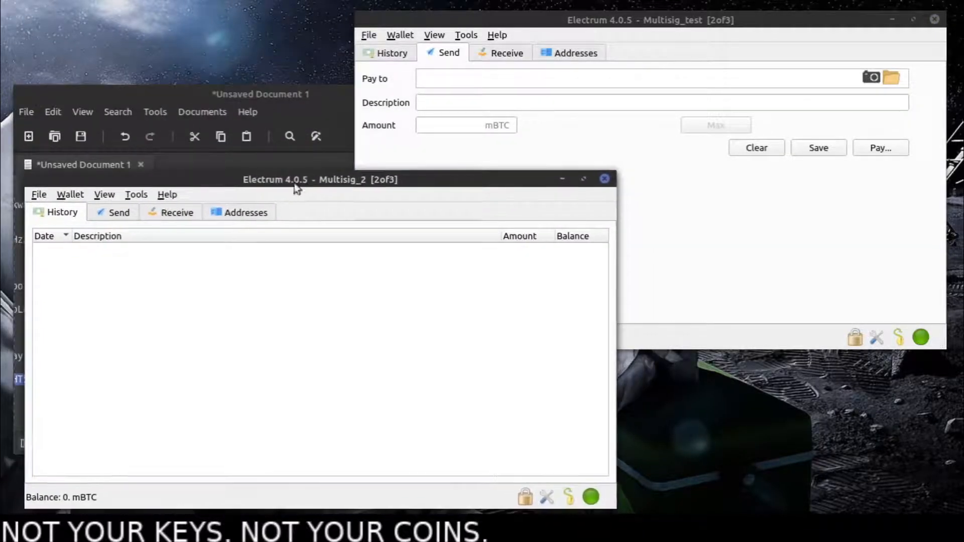
left_click(73, 194)
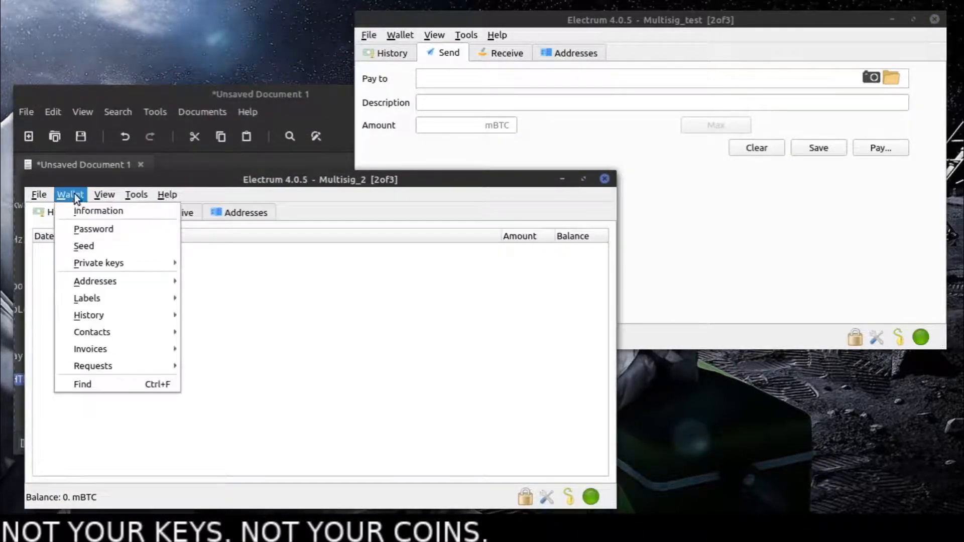
left_click(134, 208)
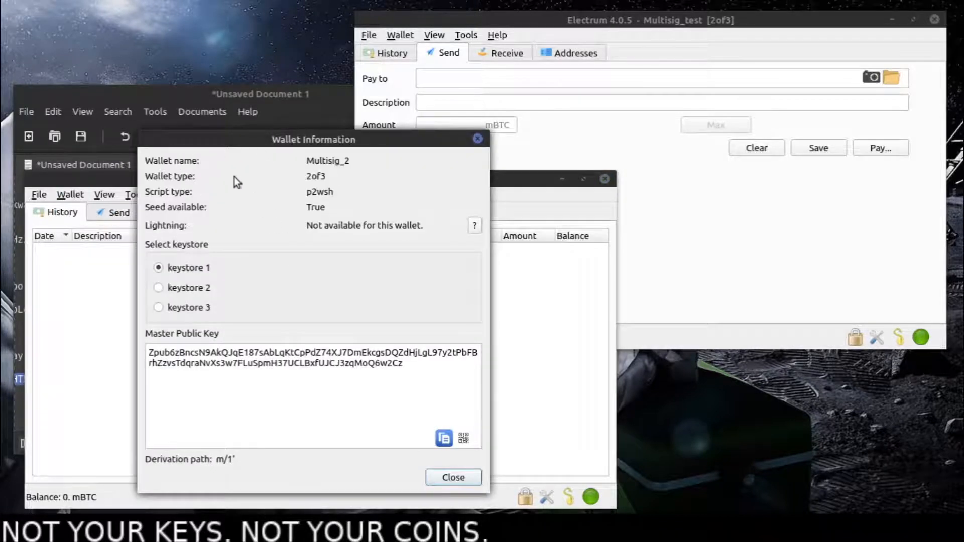
left_click(185, 294)
left_click(185, 307)
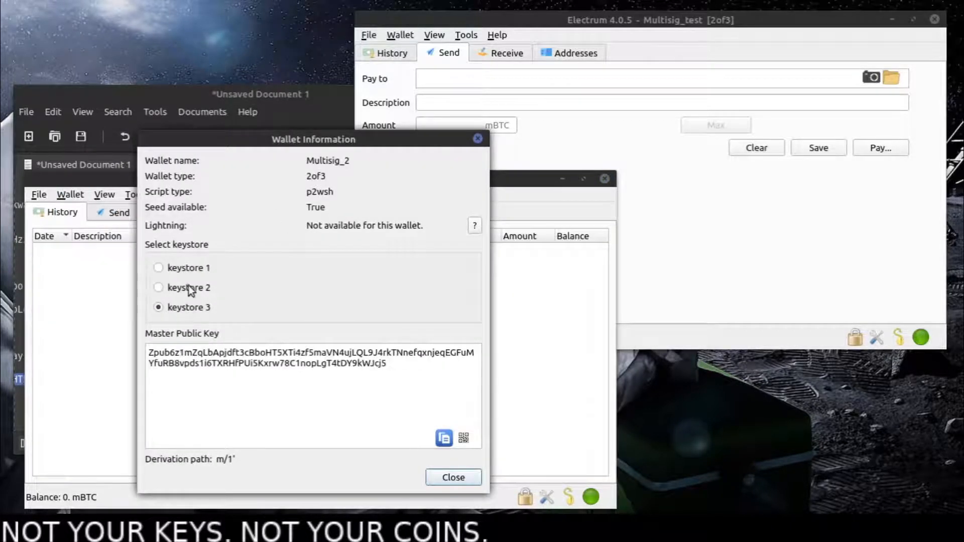
left_click(189, 269)
left_click(189, 289)
left_click(187, 307)
left_click(478, 139)
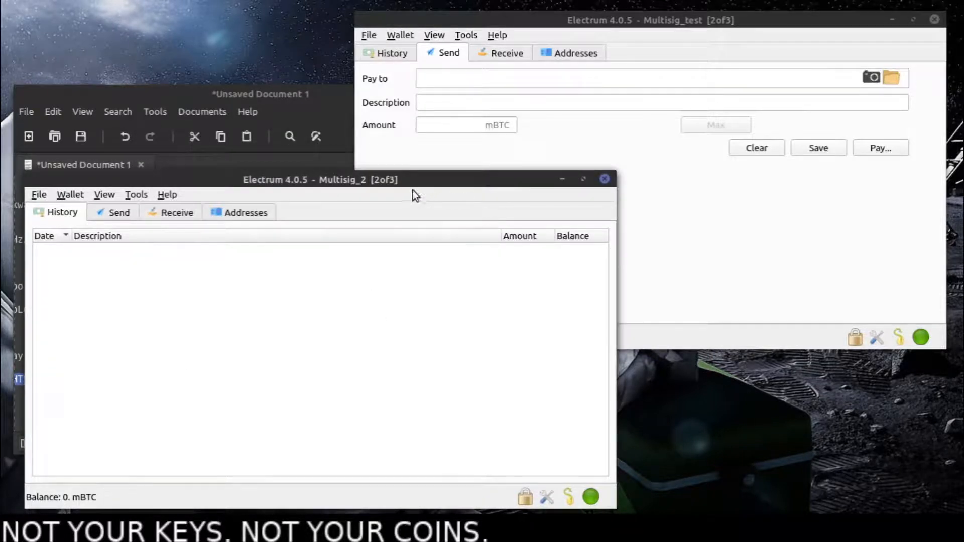
- Arrange the Multisig_2 and Multisig_test windows, show both wallets' address lists and compare their receiving addresses
mouse_move(412, 190)
left_mouse_down()
mouse_move(454, 180)
mouse_move(532, 192)
mouse_move(415, 198)
left_mouse_up()
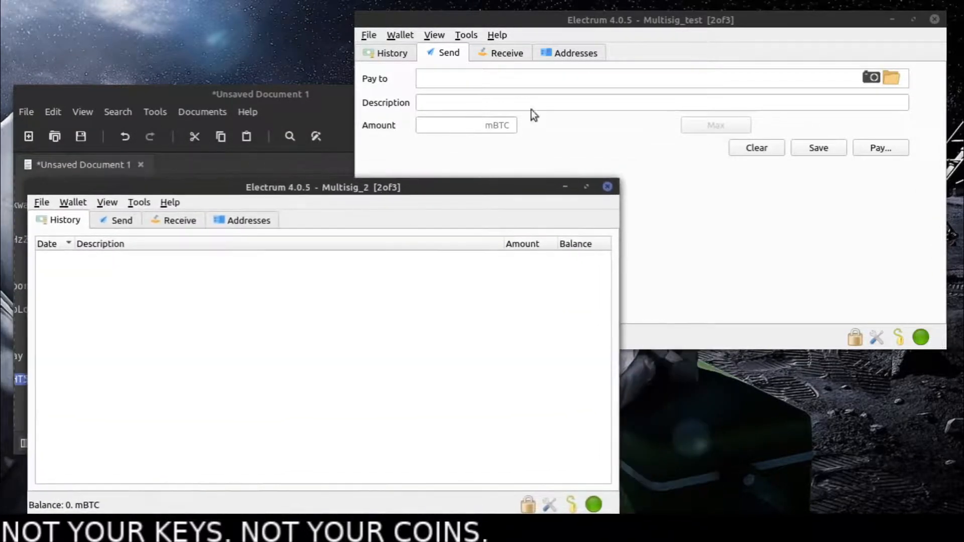
mouse_move(613, 27)
left_mouse_down()
mouse_move(585, 25)
mouse_move(599, 27)
left_mouse_up()
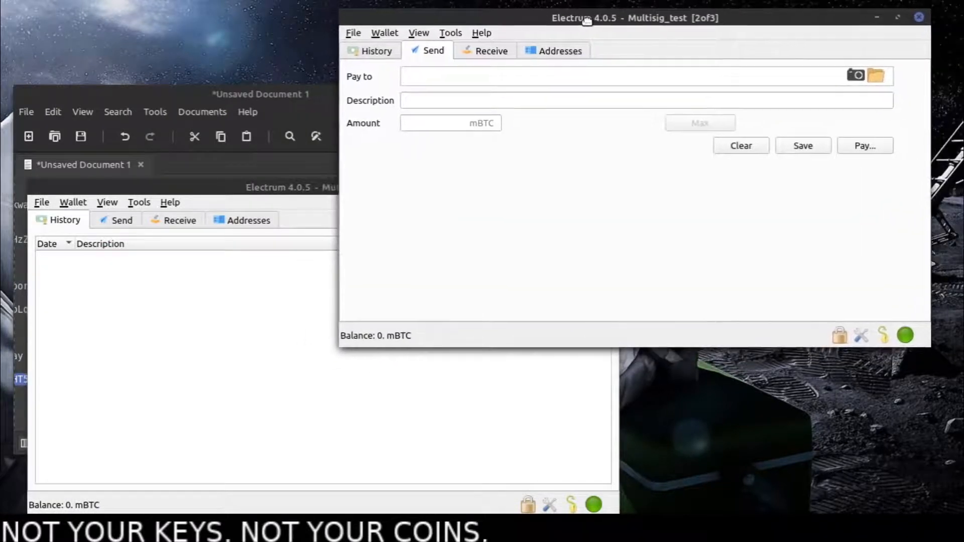
left_click(297, 381)
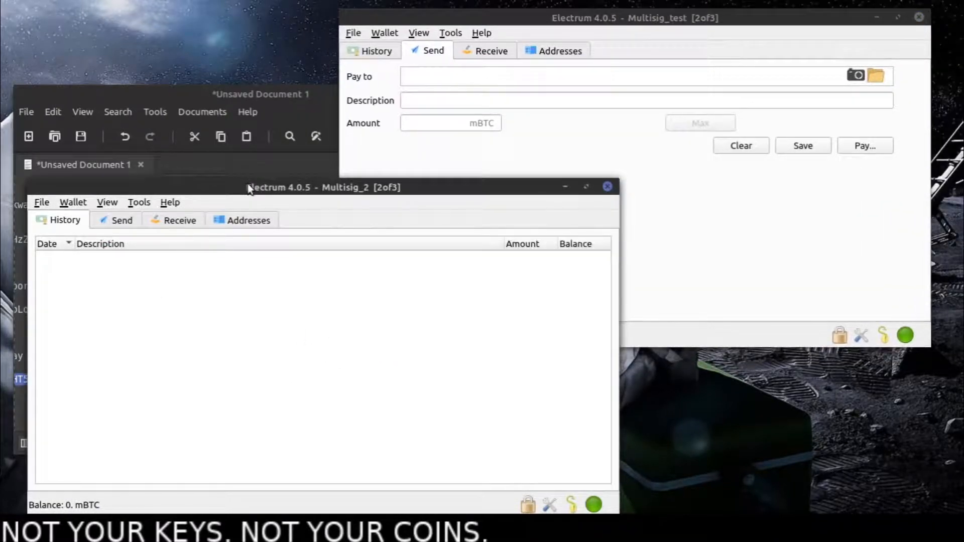
left_click_drag(248, 184, 221, 179)
left_click(221, 217)
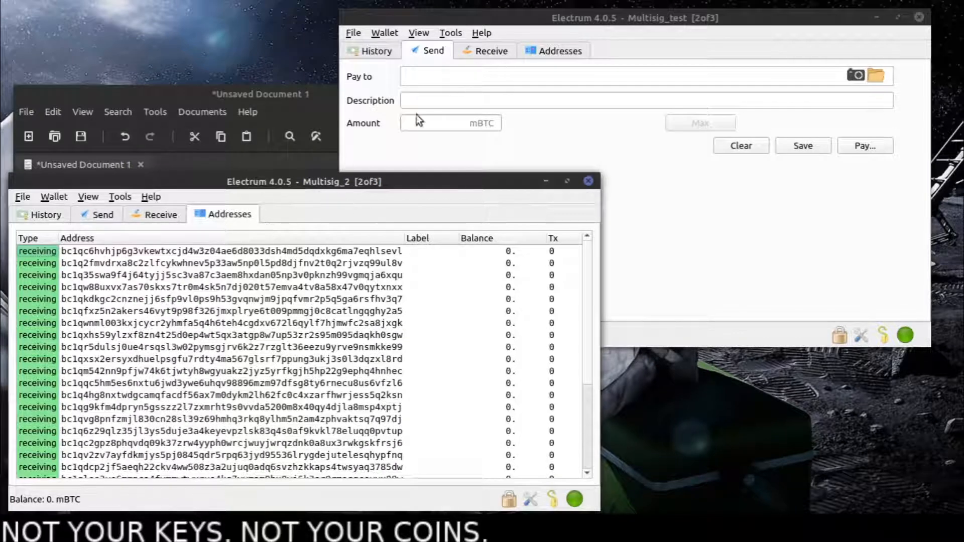
left_click(541, 50)
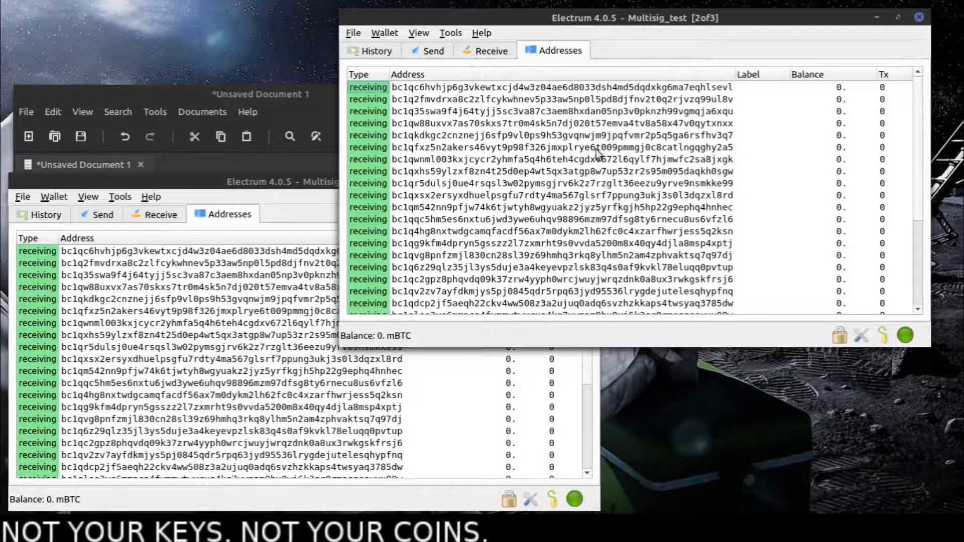
left_click(336, 419)
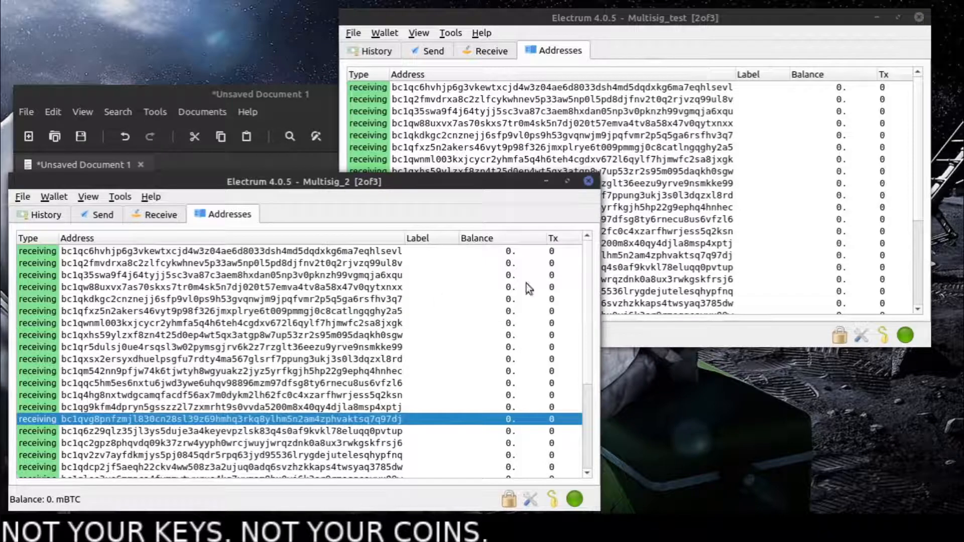
left_click(434, 87)
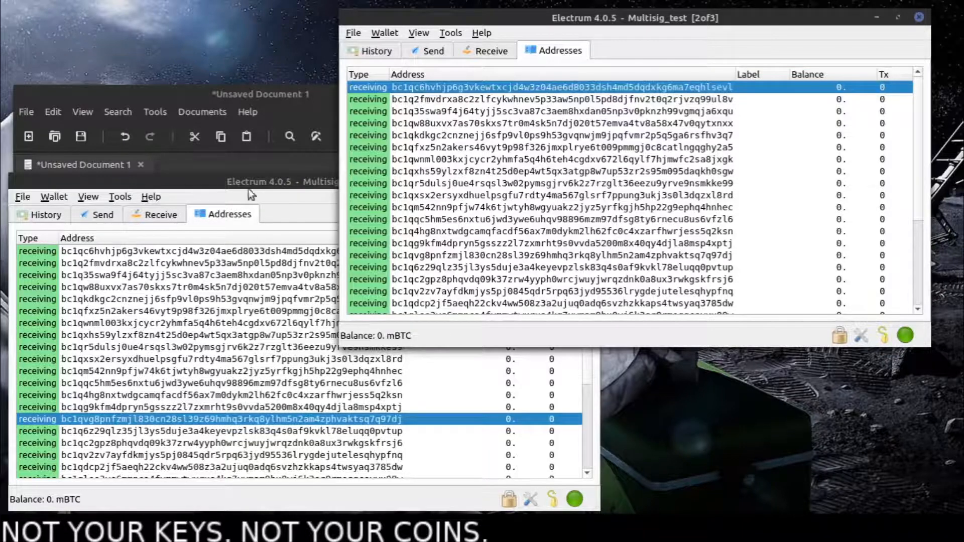
left_click(280, 190)
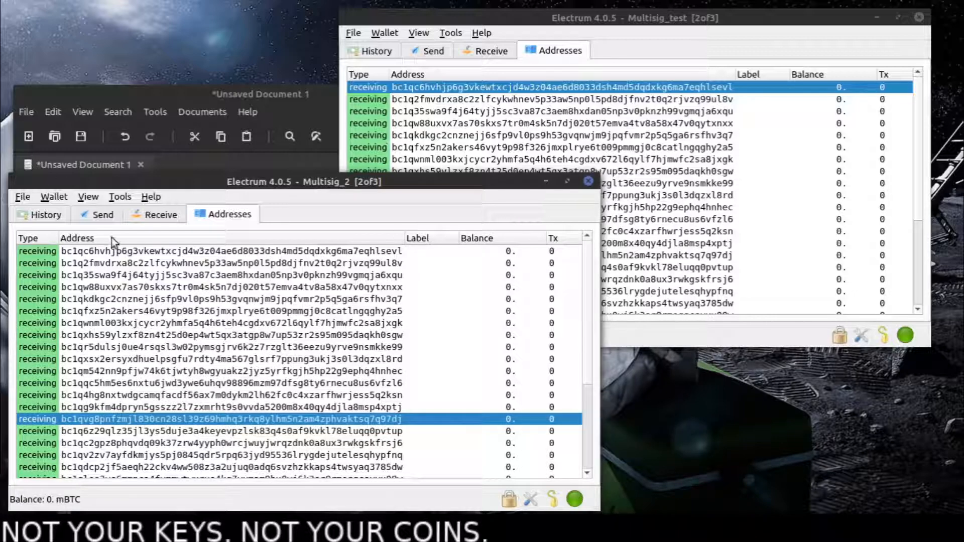
- Reopen Multisig_2's wallet information, view the master public keys of keystores 2 and 3 and close it
left_click(69, 198)
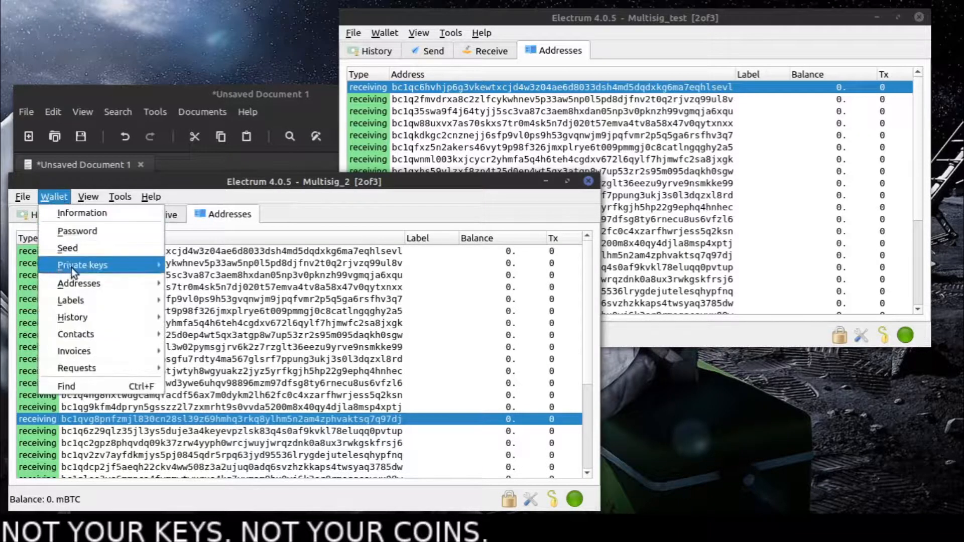
mouse_move(86, 285)
left_click(85, 214)
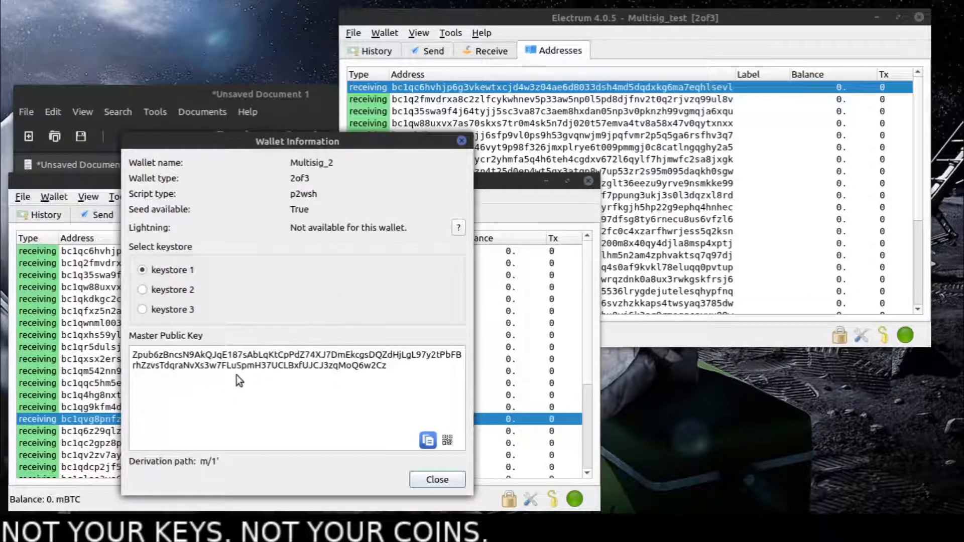
left_click(153, 289)
left_click(151, 309)
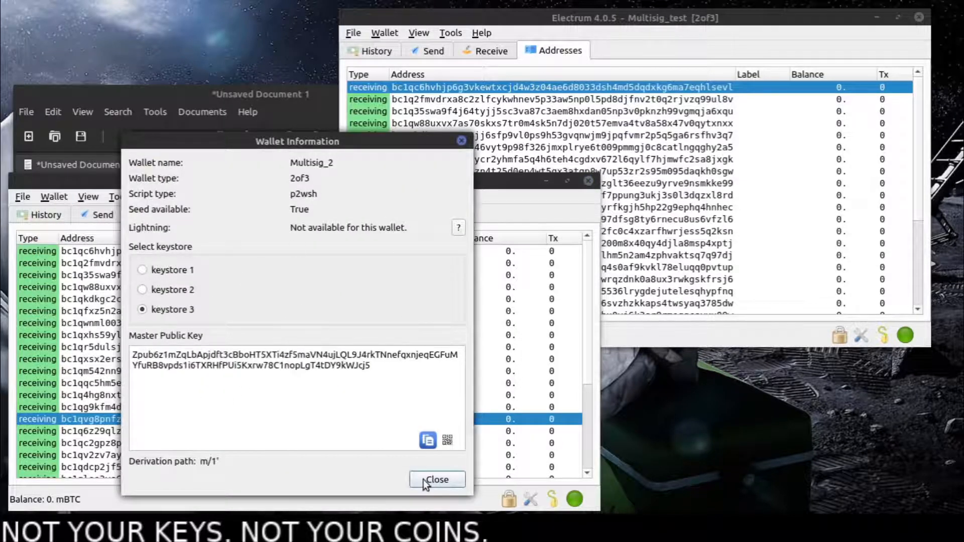
left_click(435, 477)
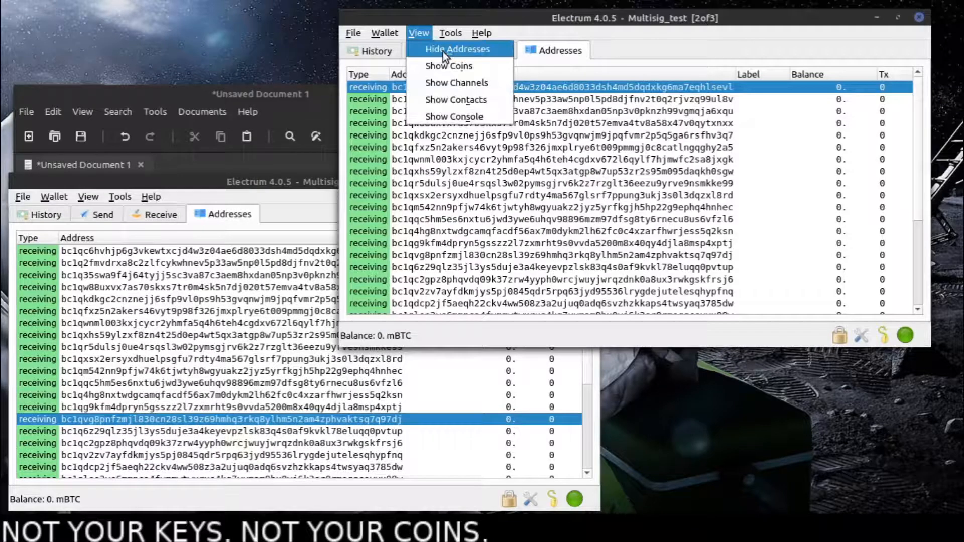
- Open Multisig_test's wallet information, view the master public keys of keystores 2 and 3 and close it
mouse_move(385, 33)
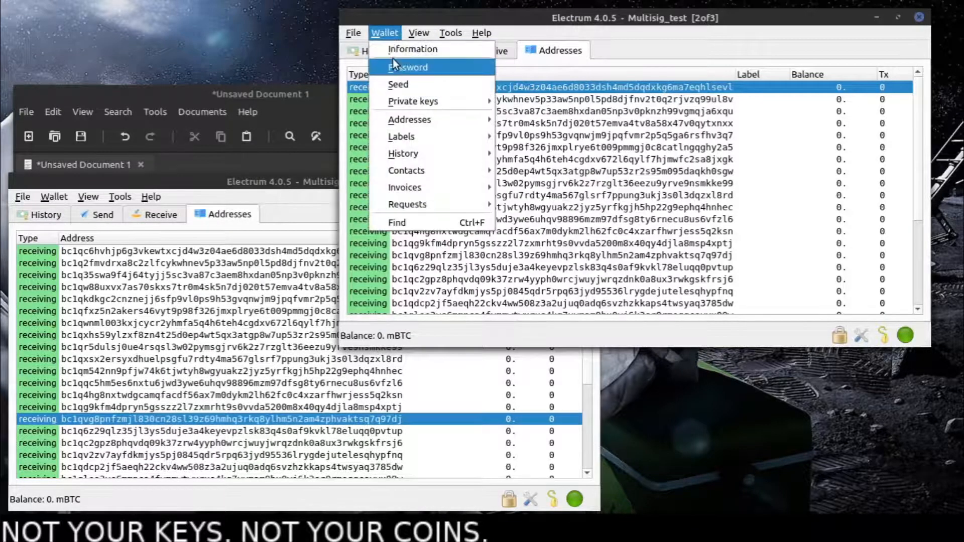
left_click(394, 60)
left_click(487, 159)
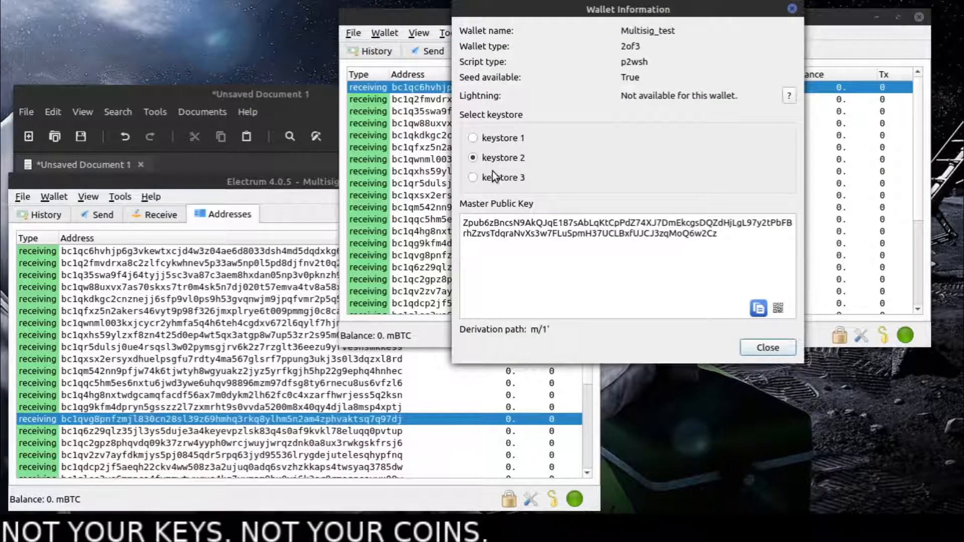
left_click(493, 174)
left_click(767, 347)
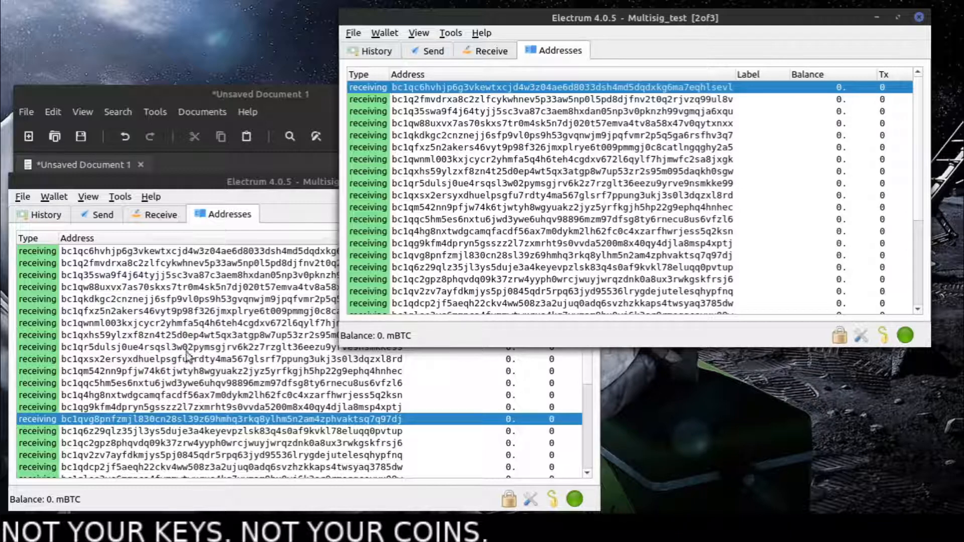
- Bring the key notes to the front and highlight Key3's master public key and the seed phrases of Key3, Key2 and Key1
left_click(282, 90)
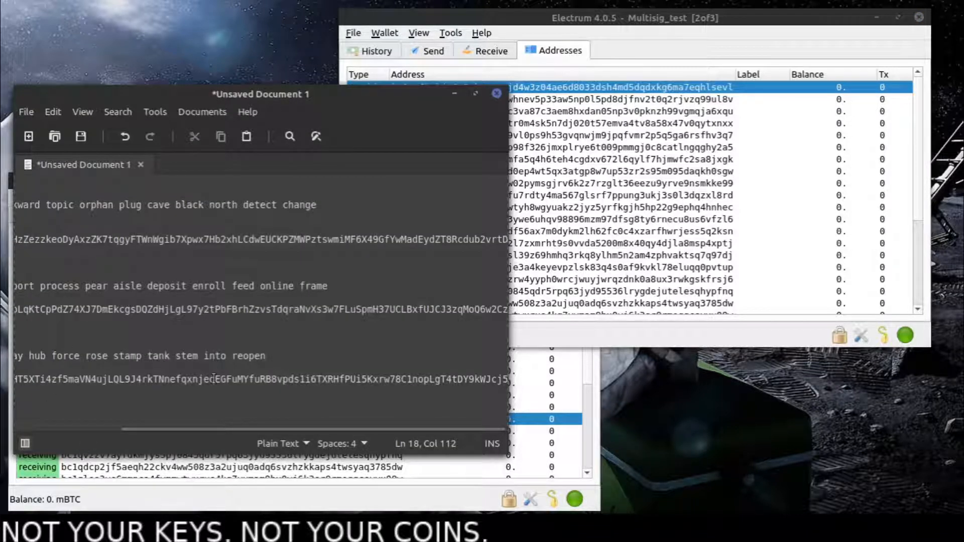
left_click_drag(217, 380, 2, 370)
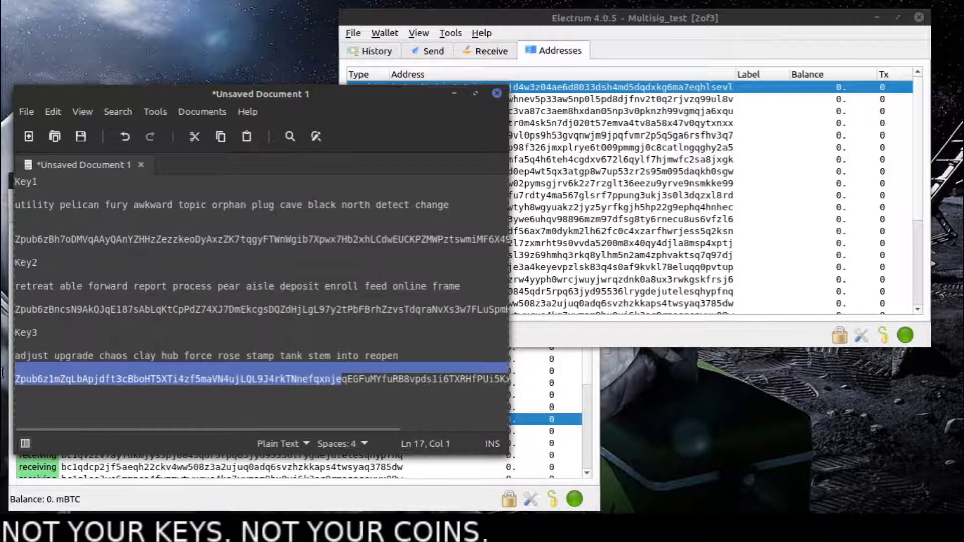
left_click(150, 355)
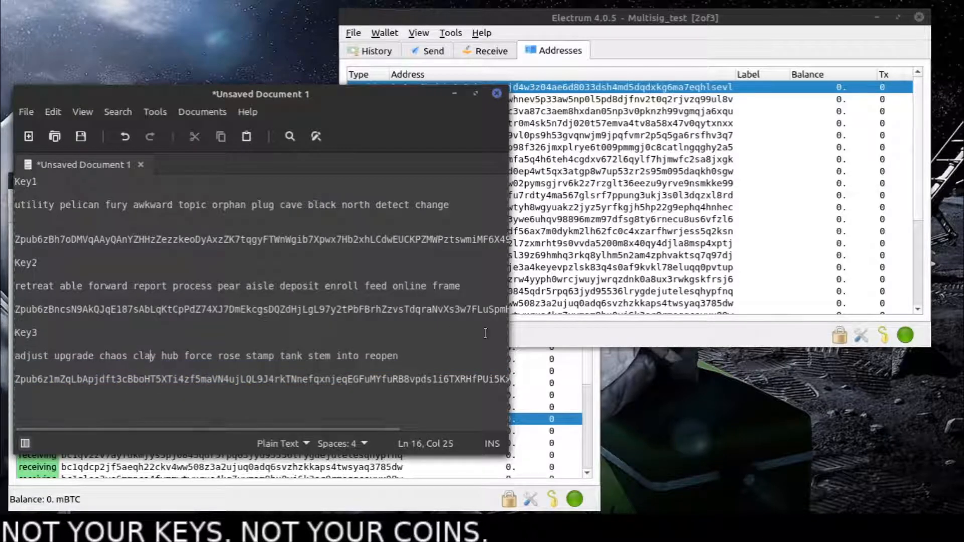
left_click_drag(400, 355, 3, 357)
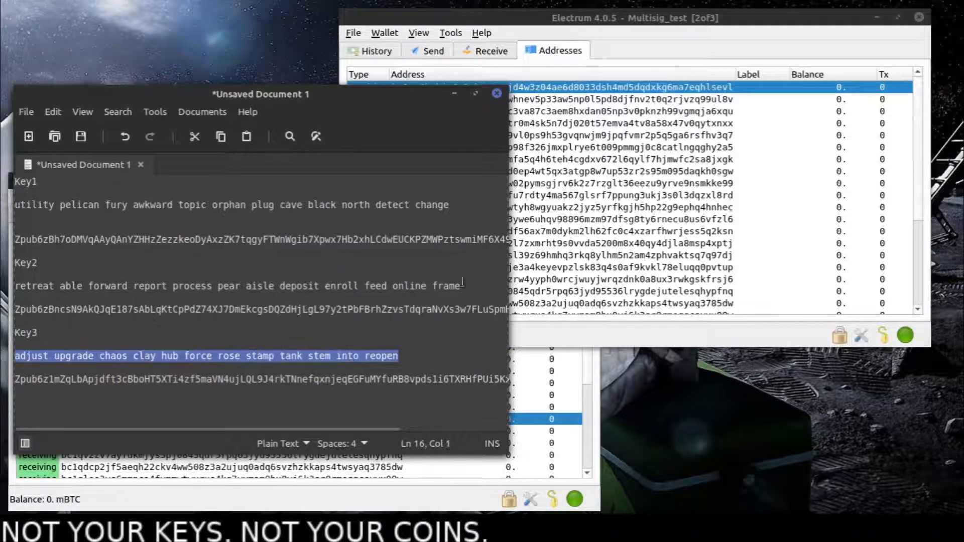
left_click_drag(461, 285, 134, 285)
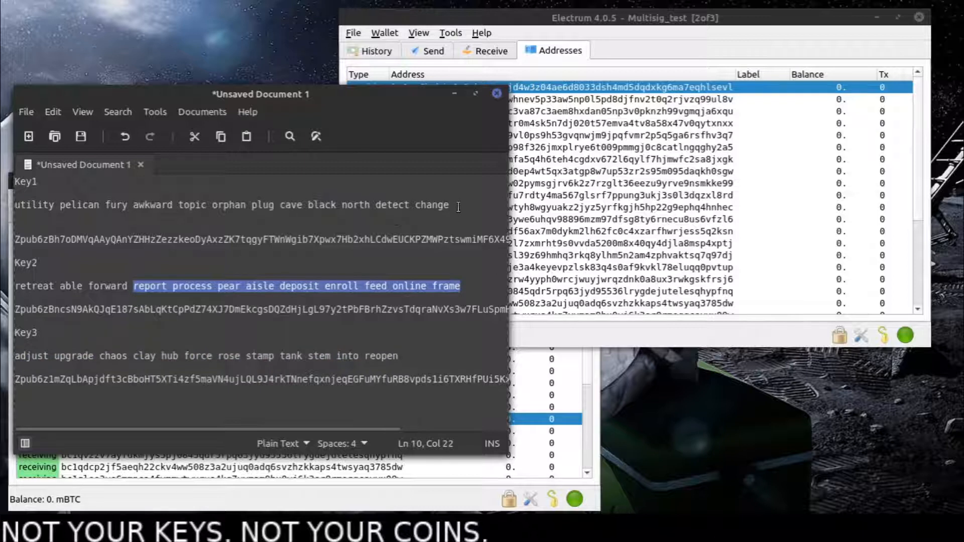
left_click_drag(458, 207, 3, 207)
left_click(341, 338)
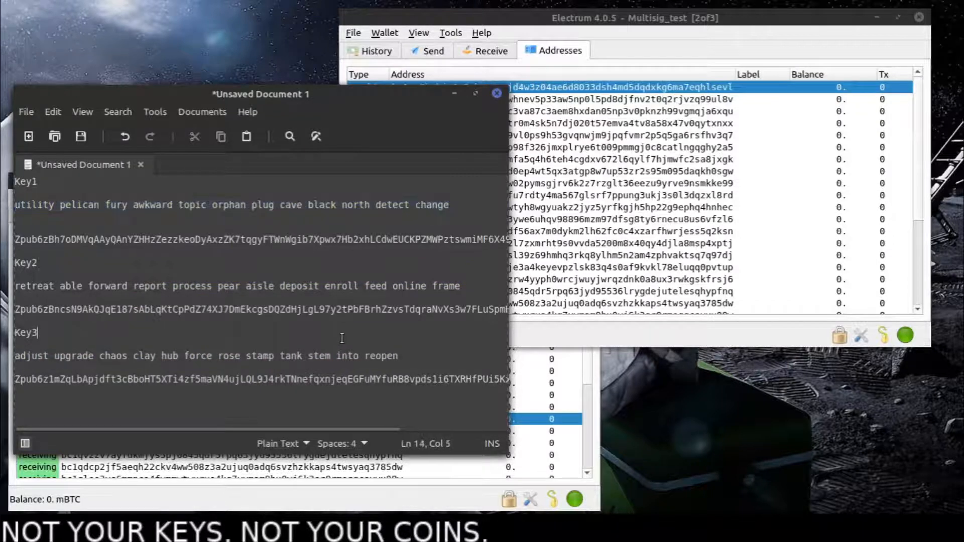
- Highlight the labels and seed phrases of Key2 and Key3 in the key notes to point out this pair
left_click_drag(15, 286, 208, 286)
left_click(57, 357)
double_click(58, 357)
left_click_drag(26, 262, 31, 262)
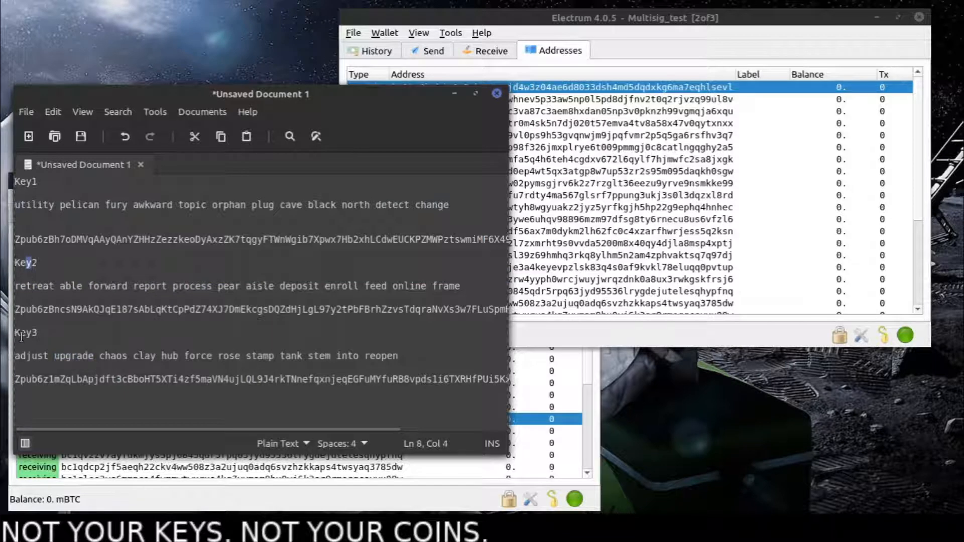
left_click_drag(21, 334, 38, 333)
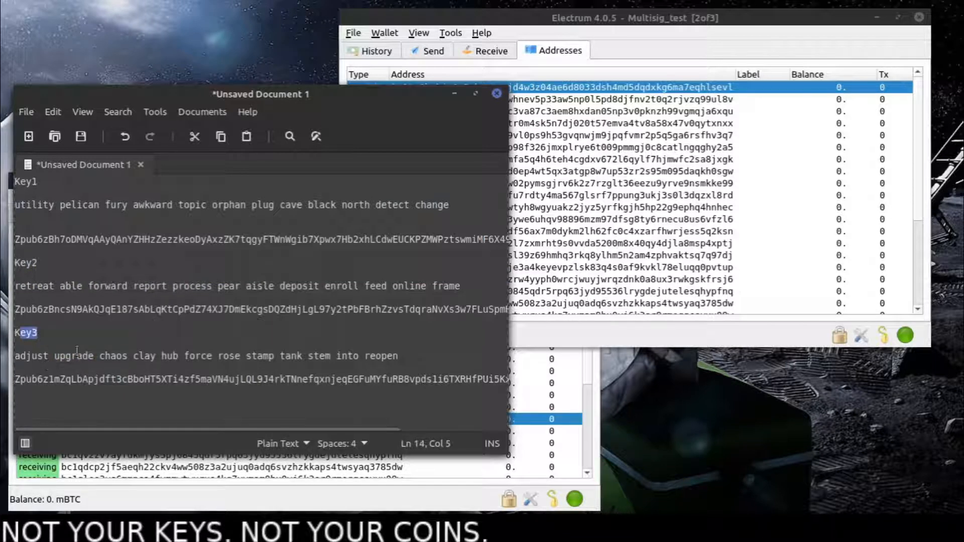
left_click_drag(425, 346, 246, 356)
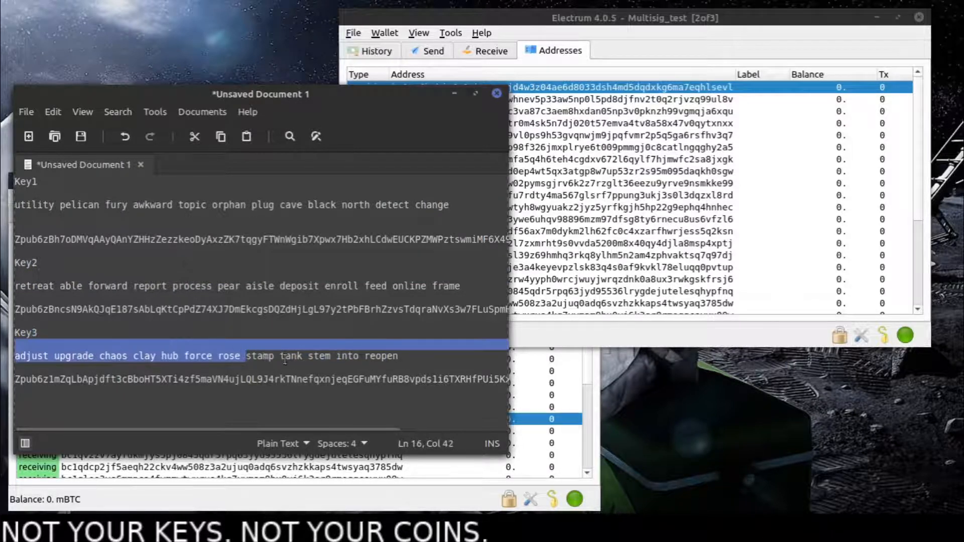
left_click(284, 360)
- Bring Multisig_2 forward, minimise the key notes and show Multisig_test's Send form
left_click(577, 385)
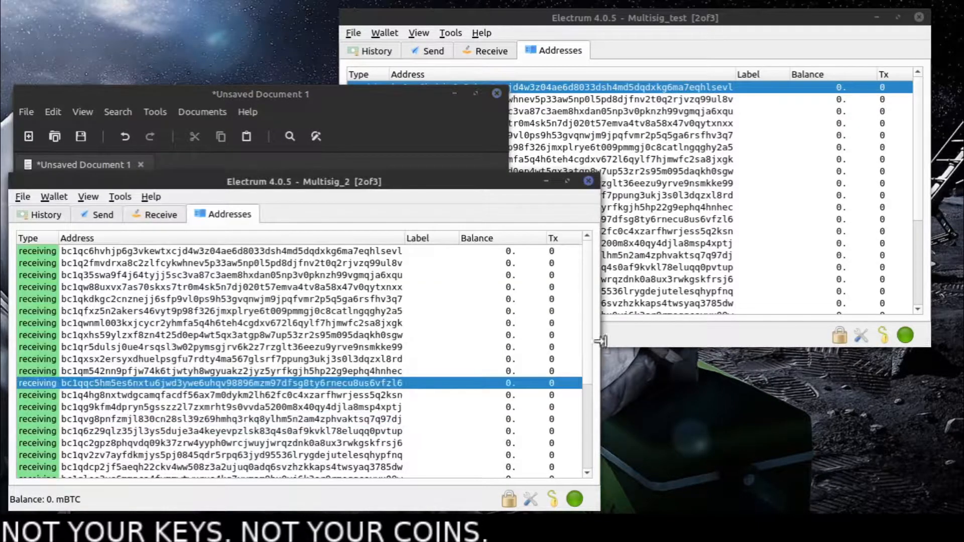
left_click(454, 93)
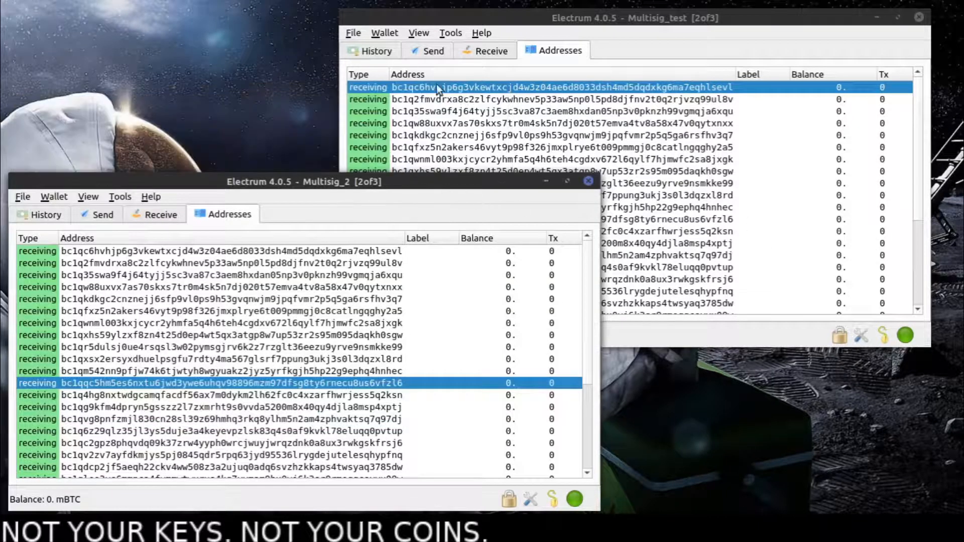
left_click(426, 50)
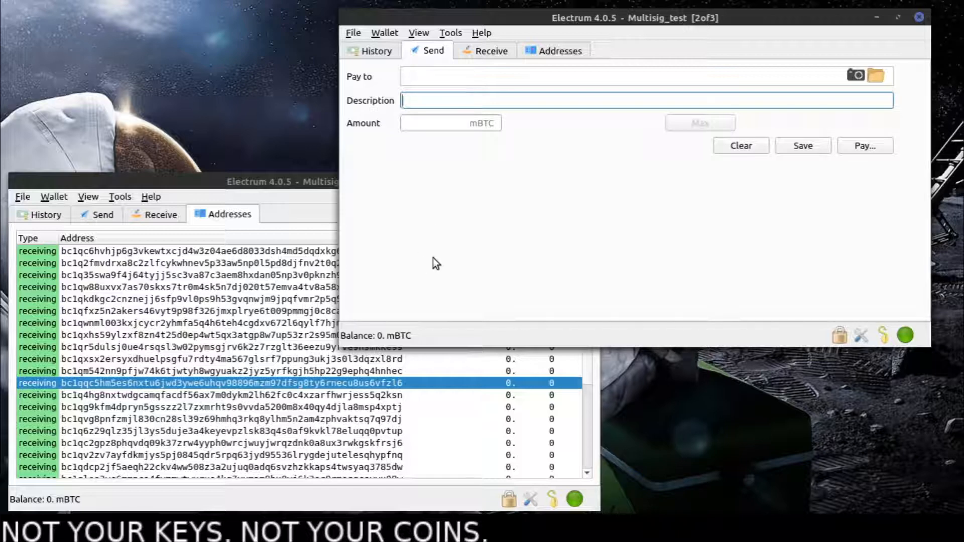
- Switch to Multisig_2, examine its options for loading a transaction and close them without choosing any
left_click(278, 335)
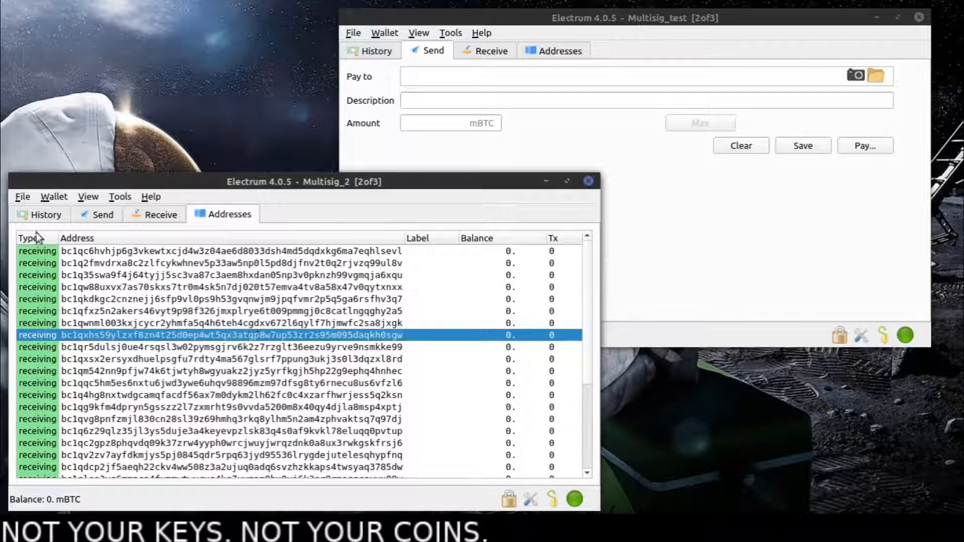
left_click(119, 196)
mouse_move(100, 196)
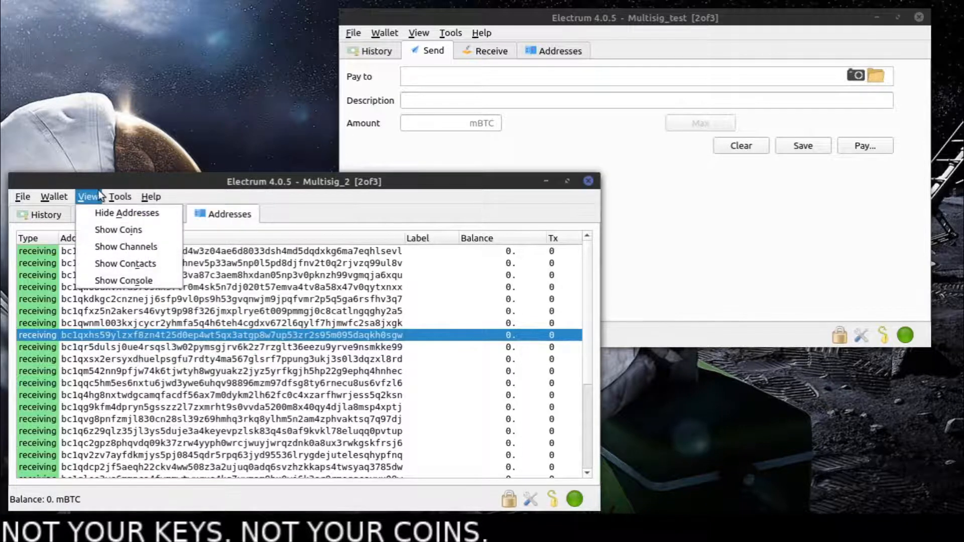
mouse_move(137, 352)
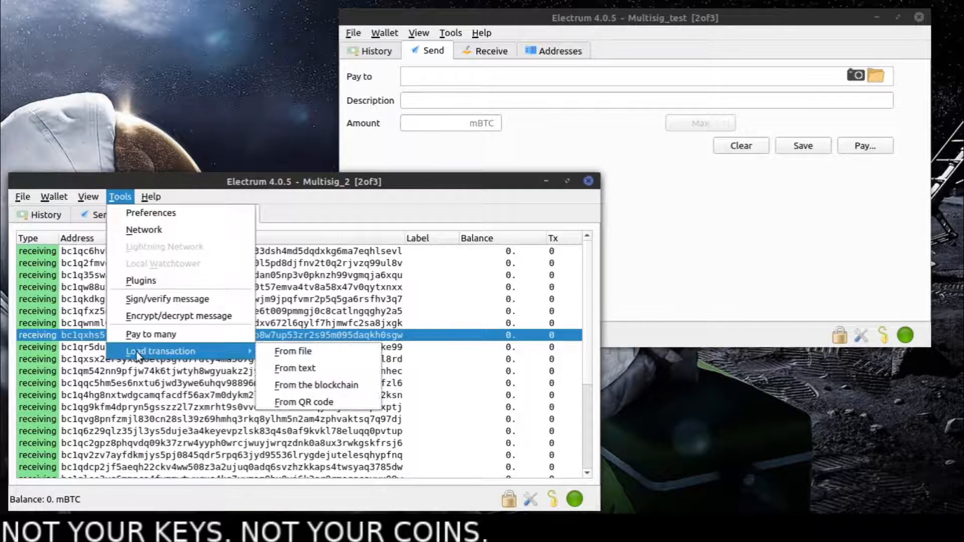
left_click(263, 209)
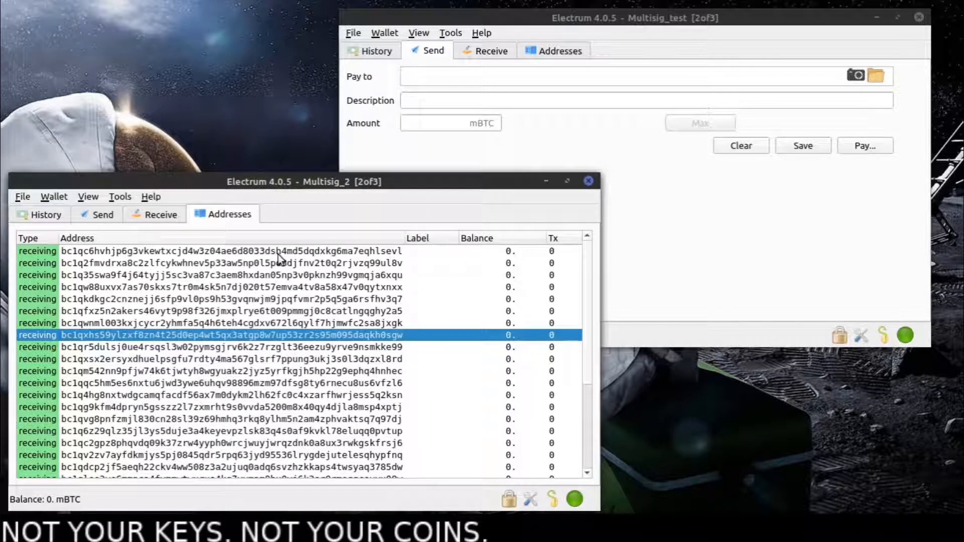
- Show Multisig_2's Send form and alternate between the two wallet windows to view both forms
left_click(74, 215)
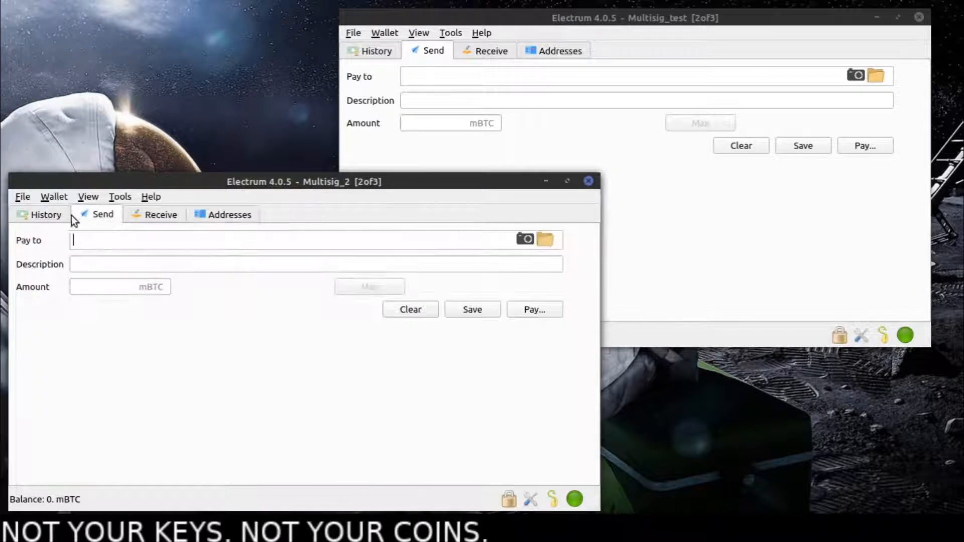
left_click(352, 249)
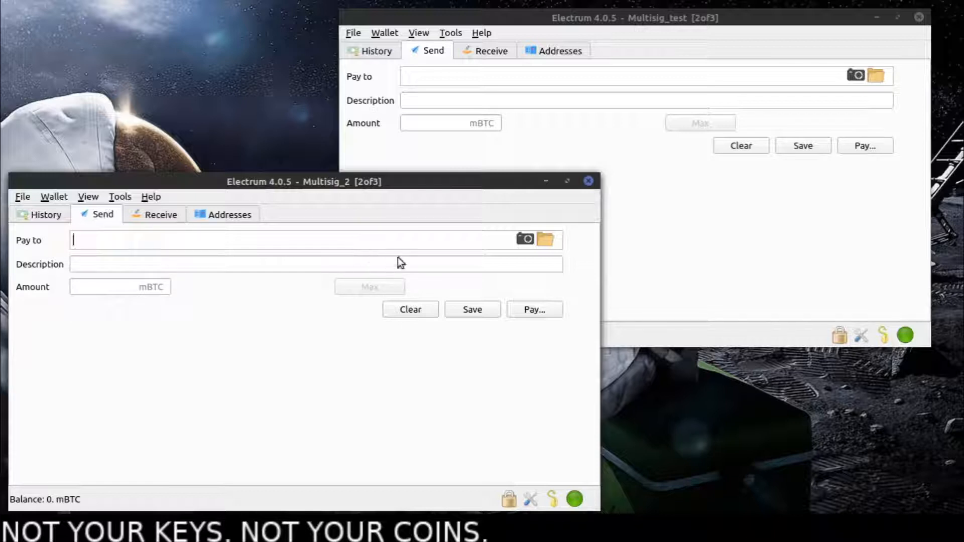
left_click(709, 209)
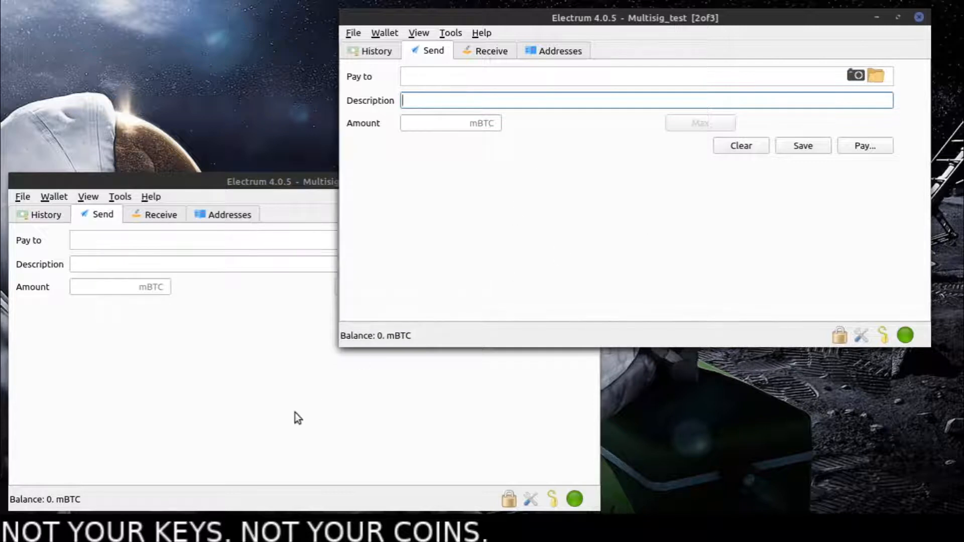
left_click(362, 360)
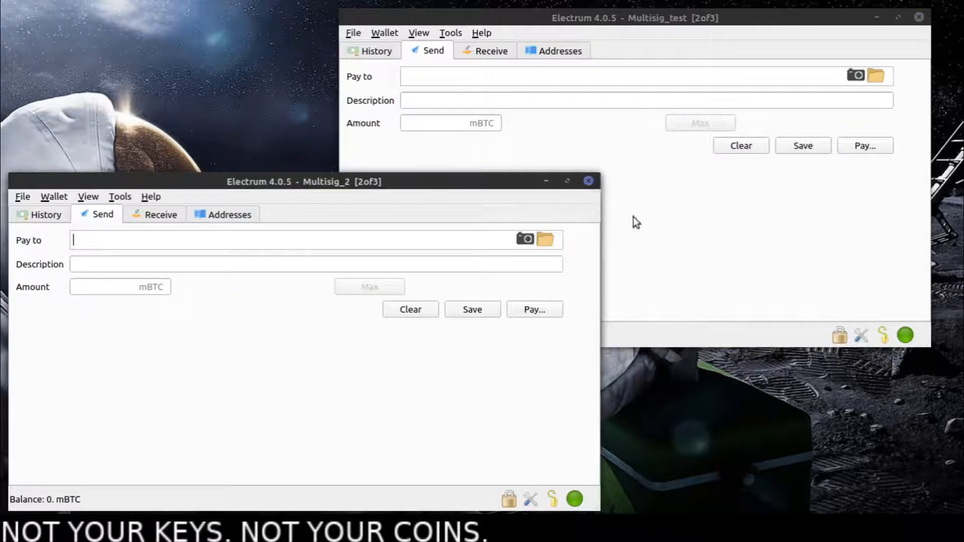
left_click(634, 217)
left_click(310, 316)
- Reopen the key notes, highlight Key1's seed phrase, show both wallet windows briefly and return to the start of that phrase
left_click(282, 530)
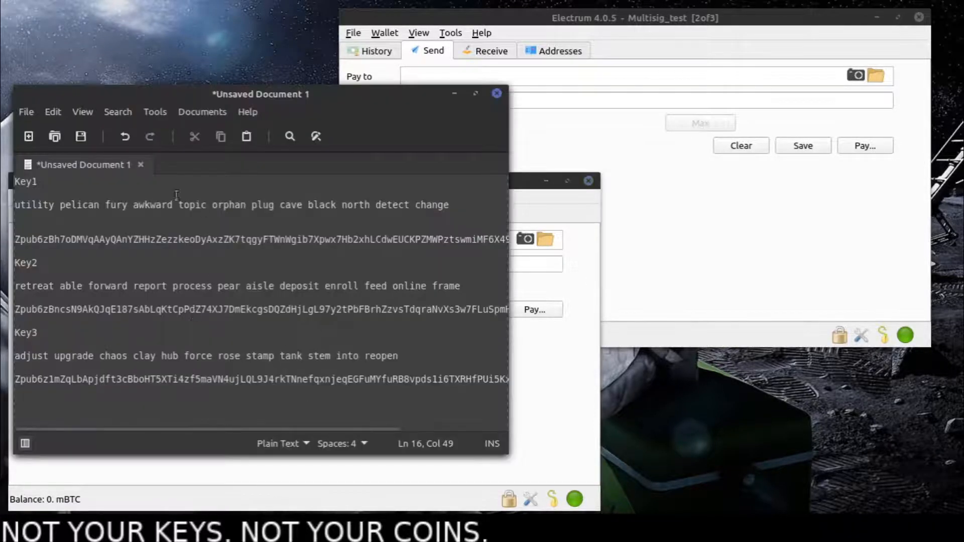
left_click_drag(15, 205, 81, 221)
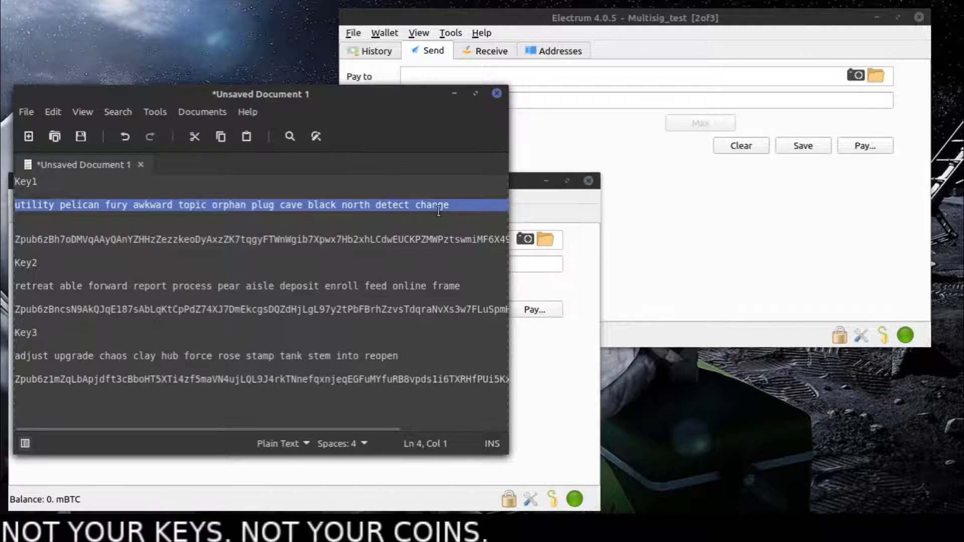
left_click_drag(449, 204, 15, 205)
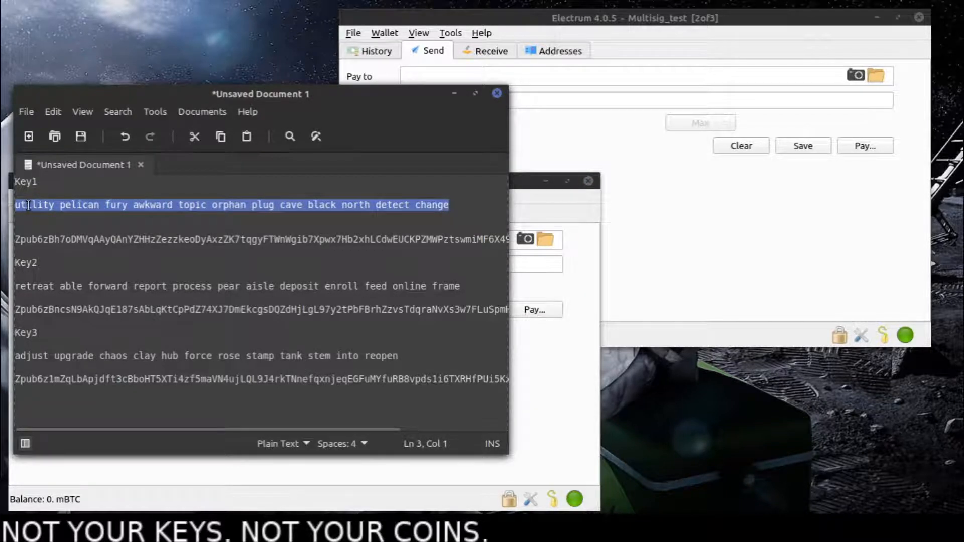
left_click(692, 179)
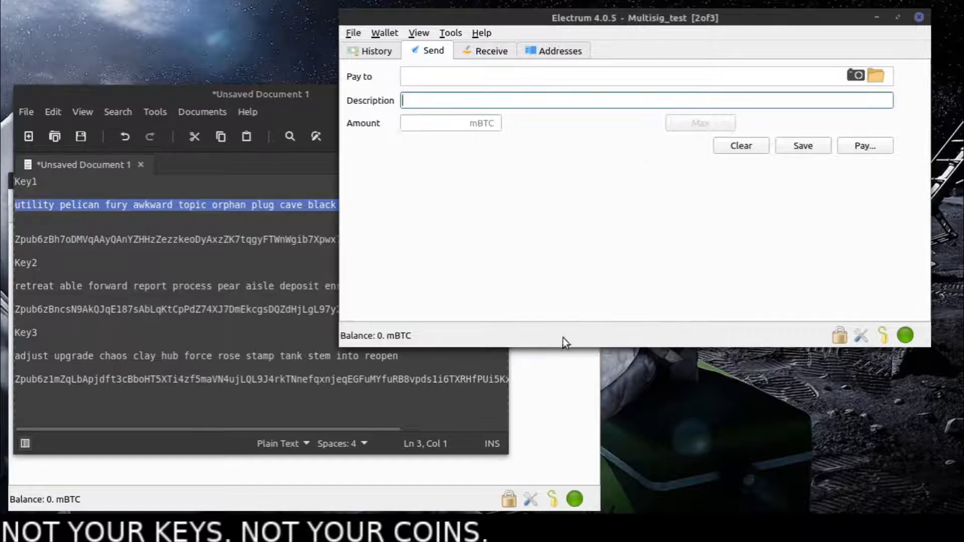
left_click(565, 352)
left_click(260, 98)
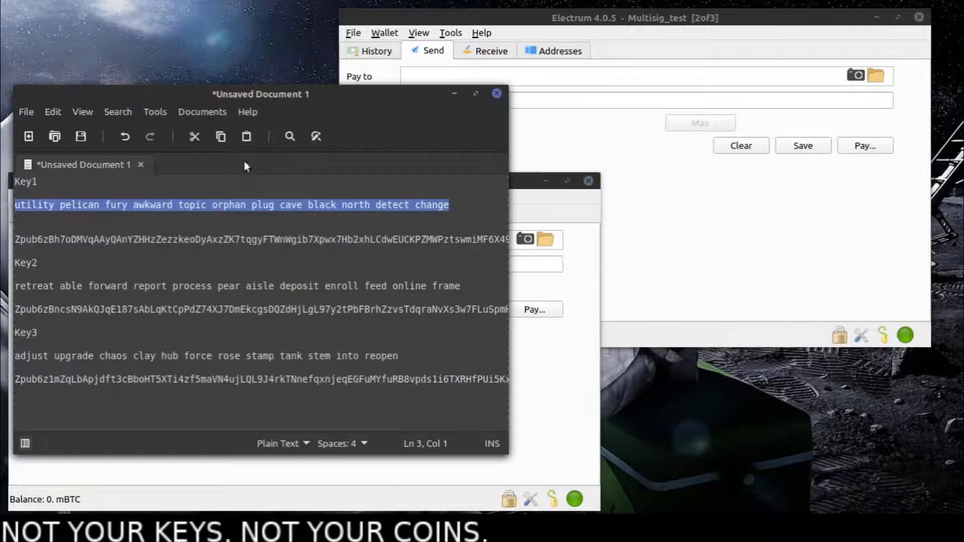
left_click(28, 205)
mouse_move(18, 205)
left_mouse_down()
mouse_move(29, 204)
mouse_move(20, 204)
left_mouse_up()
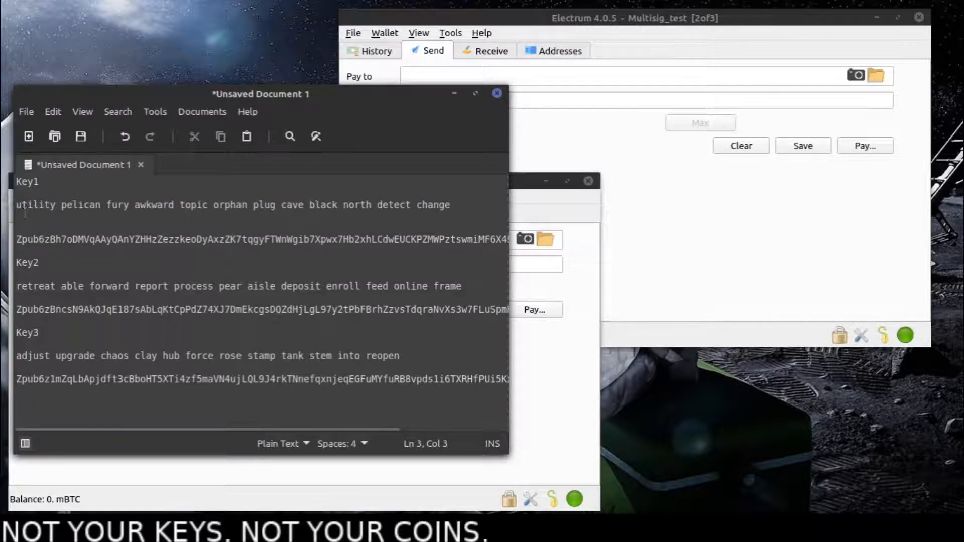
- Alternate between the two wallets, nudge the Multisig_test window, then bring the key notes forward and minimise them
left_click(655, 208)
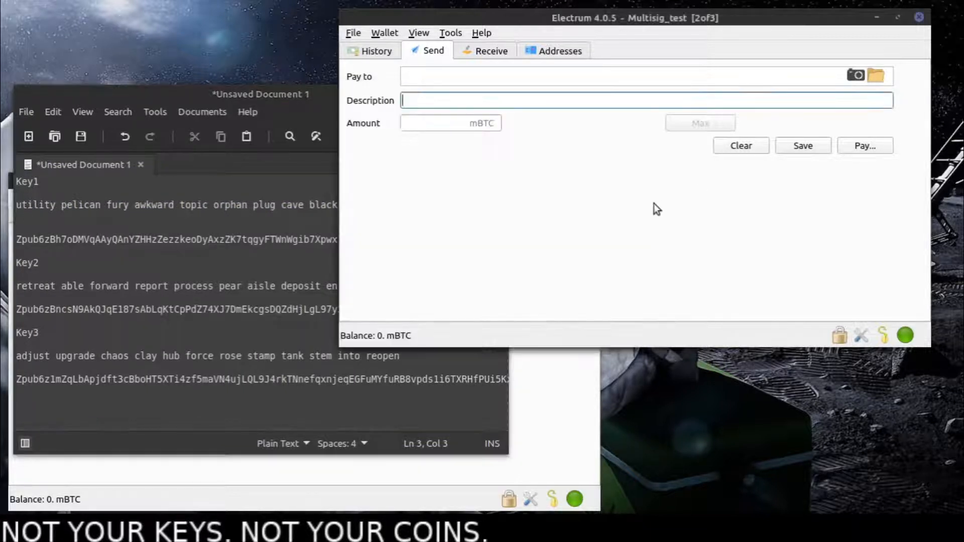
left_click(543, 400)
left_click(711, 246)
left_click(511, 359)
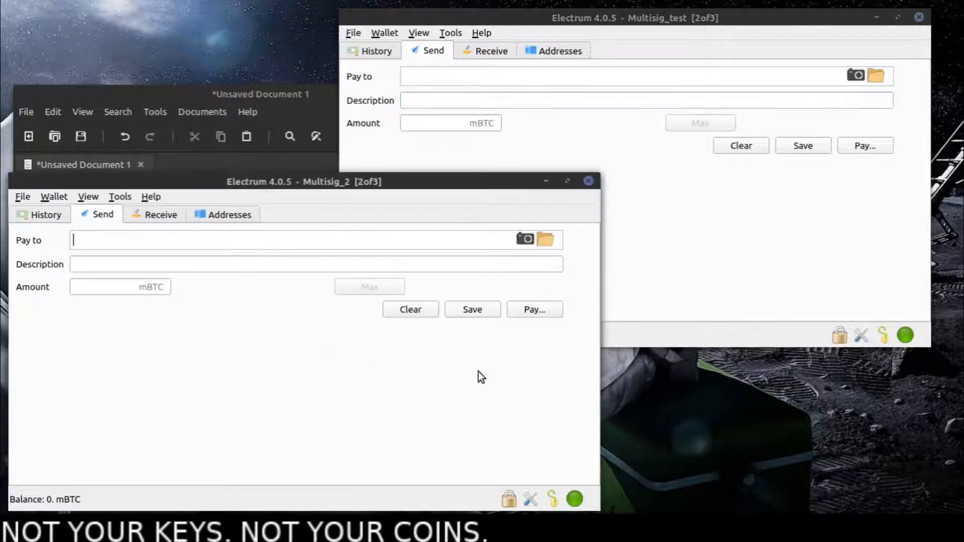
left_click_drag(550, 19, 547, 23)
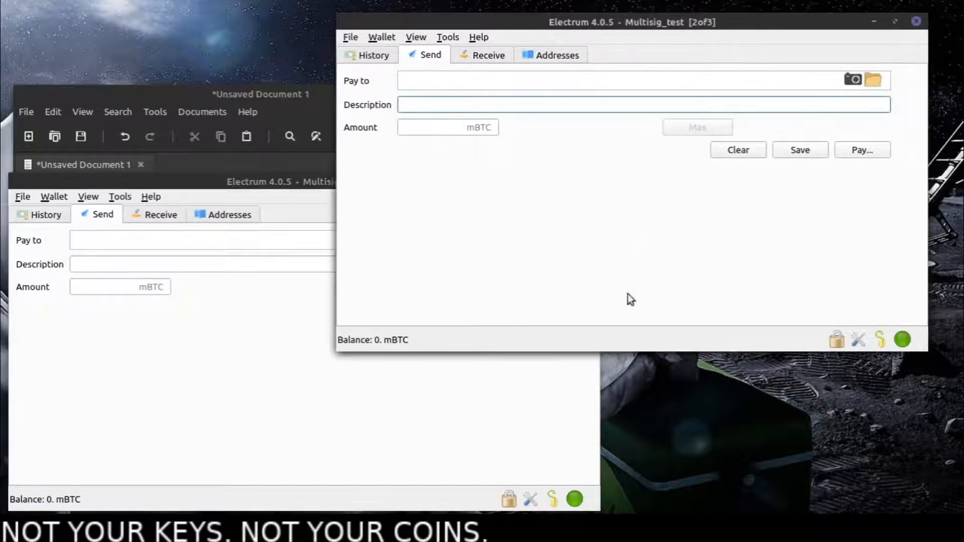
left_click(279, 97)
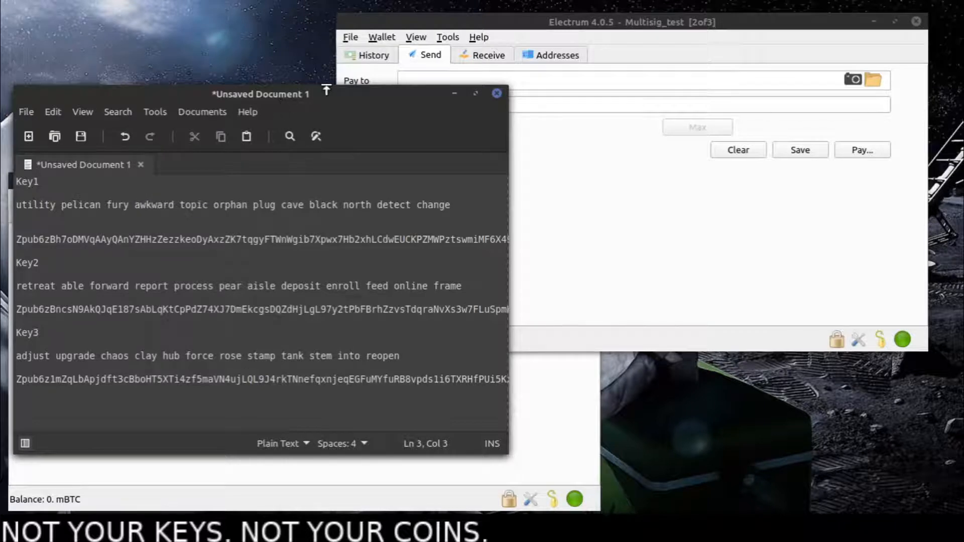
left_click_drag(325, 97, 563, 55)
left_click(694, 52)
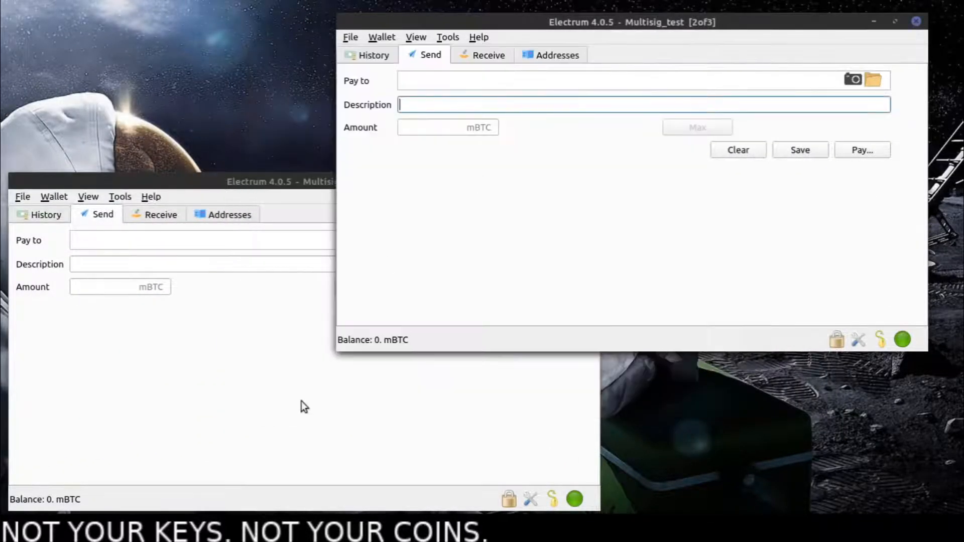
- Alternate between the Multisig_2 and Multisig_test windows, shifting each one slightly, and finish with Multisig_test in front
left_click(297, 404)
left_click(696, 279)
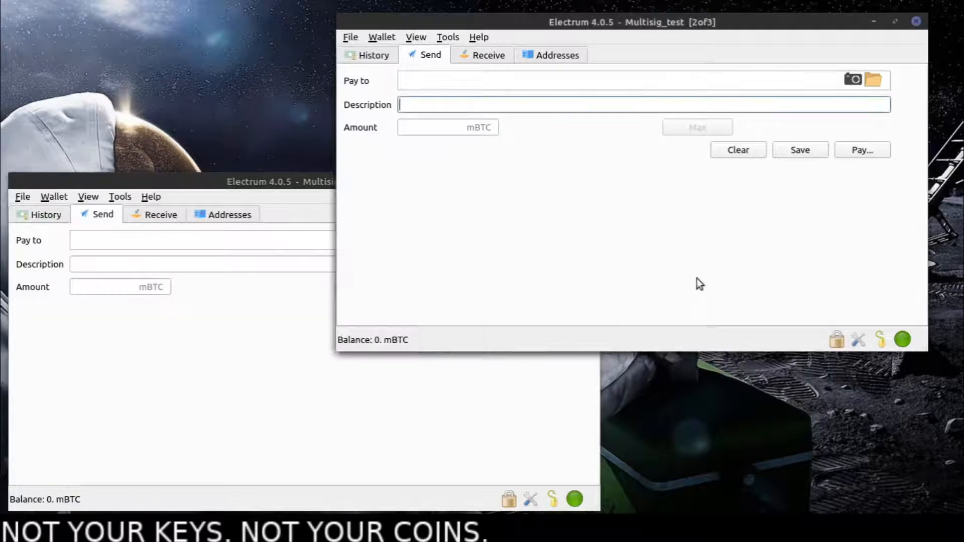
left_click(309, 417)
left_click_drag(357, 200, 363, 205)
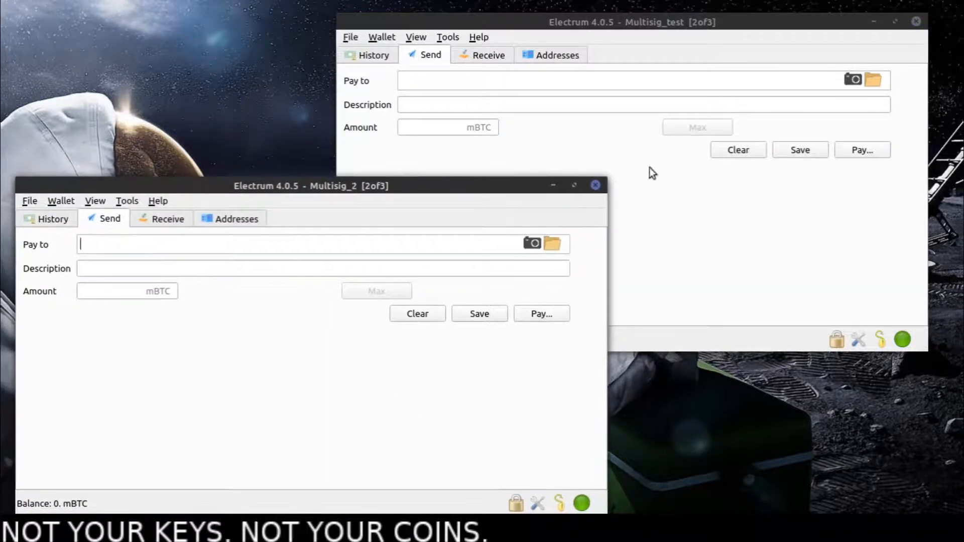
left_click(711, 176)
left_click(330, 446)
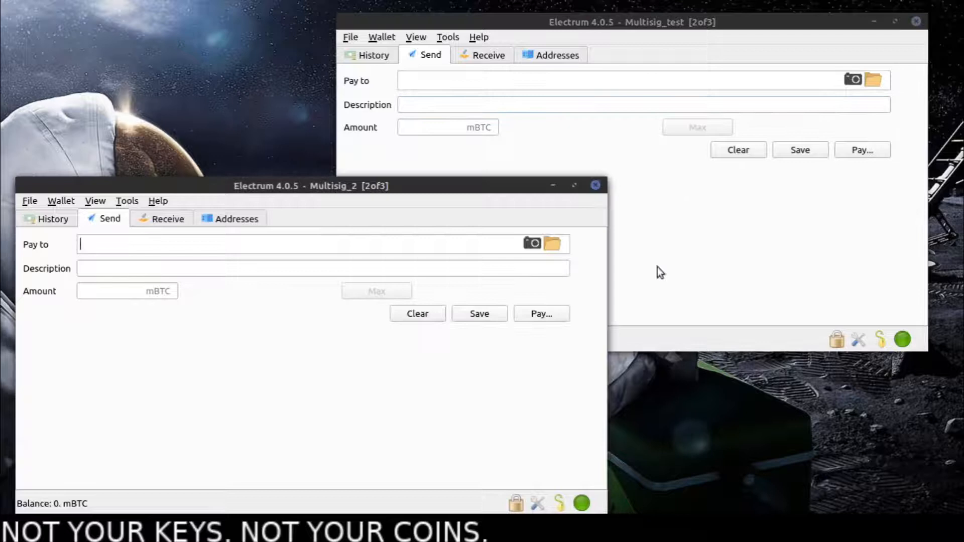
left_click(725, 265)
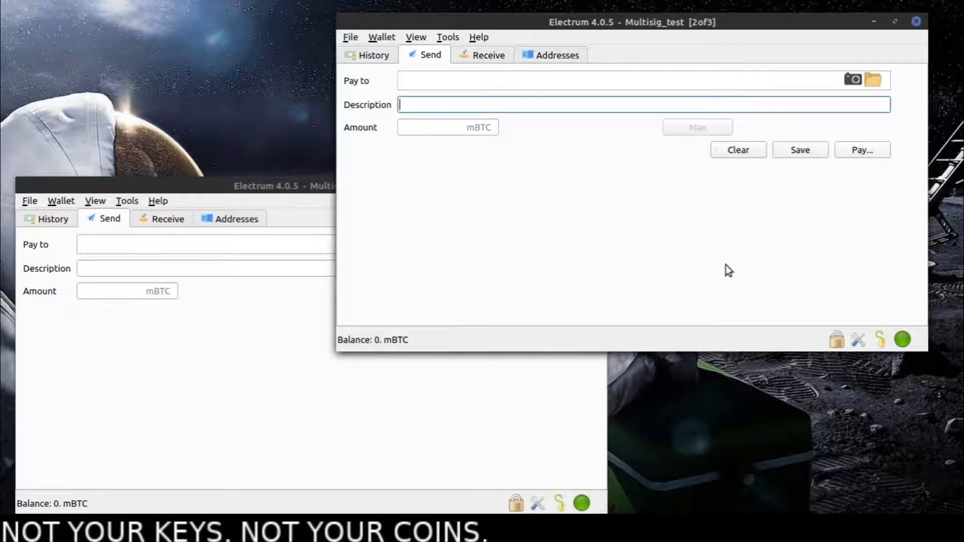
left_click_drag(694, 20, 713, 20)
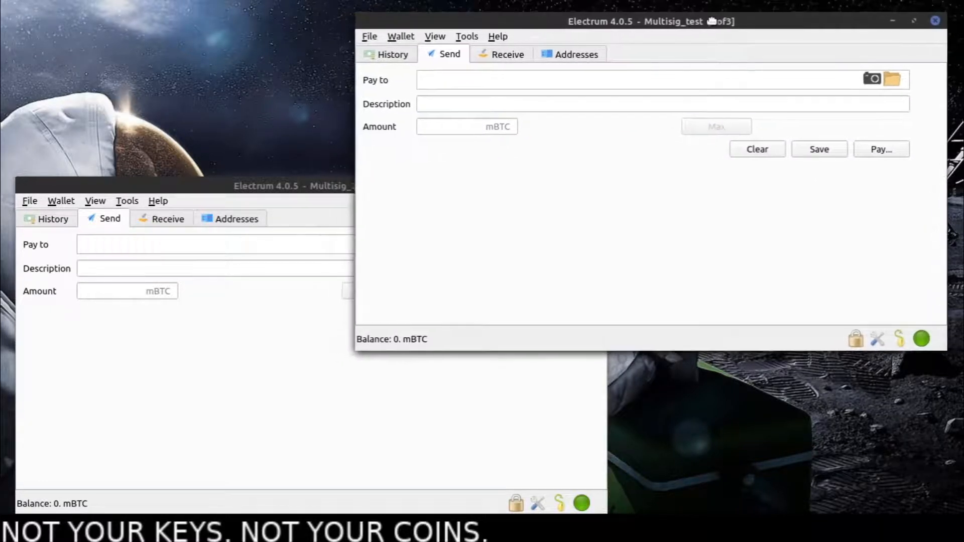
- Open Multisig_test's wallet information, view the master public keys of keystores 2, 3 and 1, and close it
left_click(428, 36)
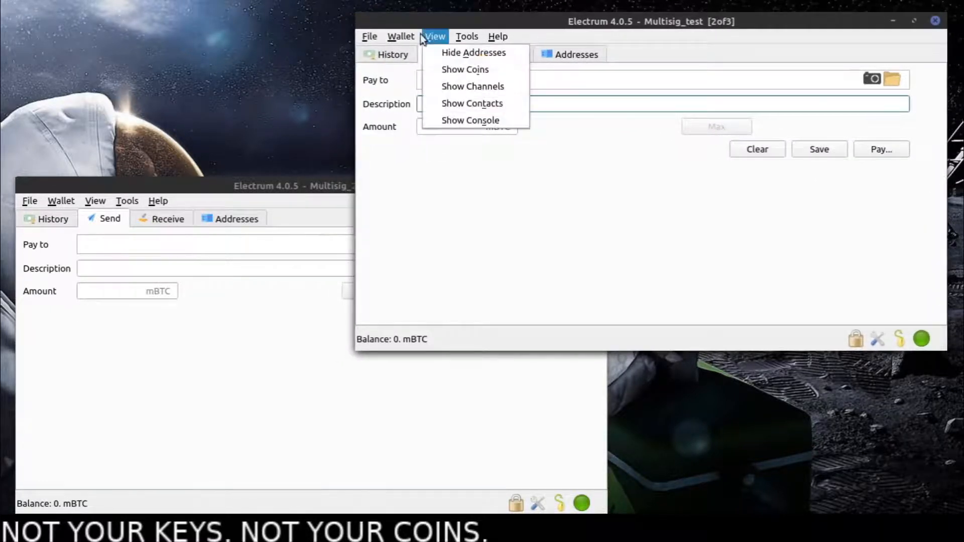
left_click(415, 50)
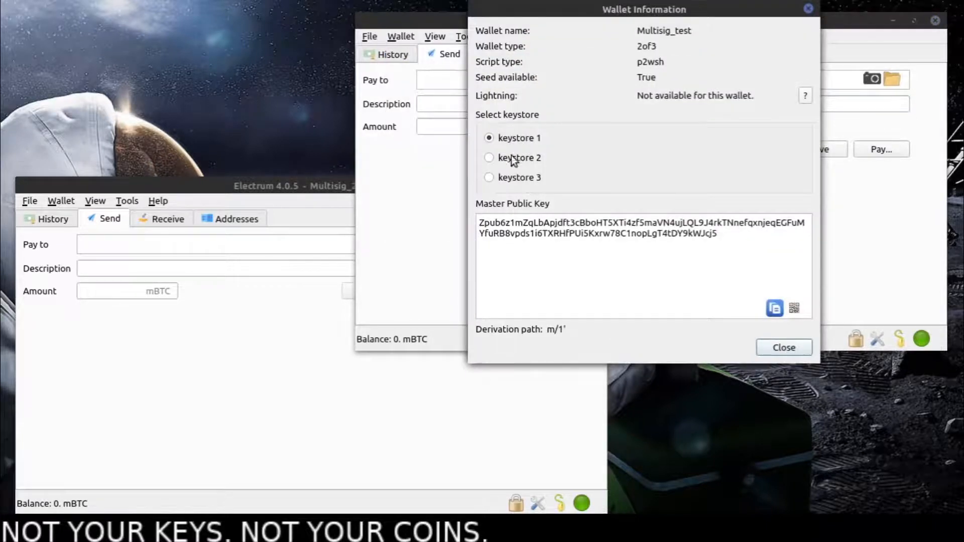
left_click(509, 160)
left_click(508, 179)
left_click(510, 159)
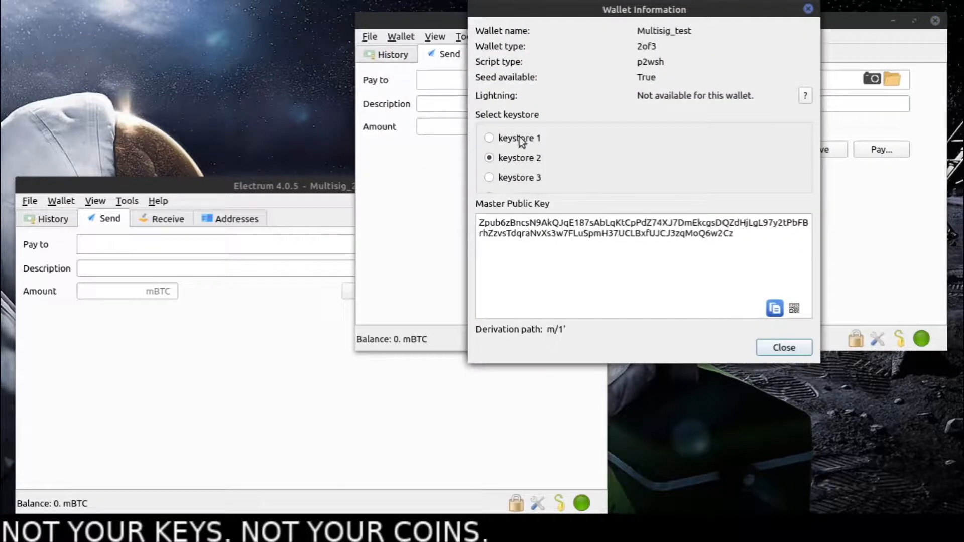
left_click(511, 138)
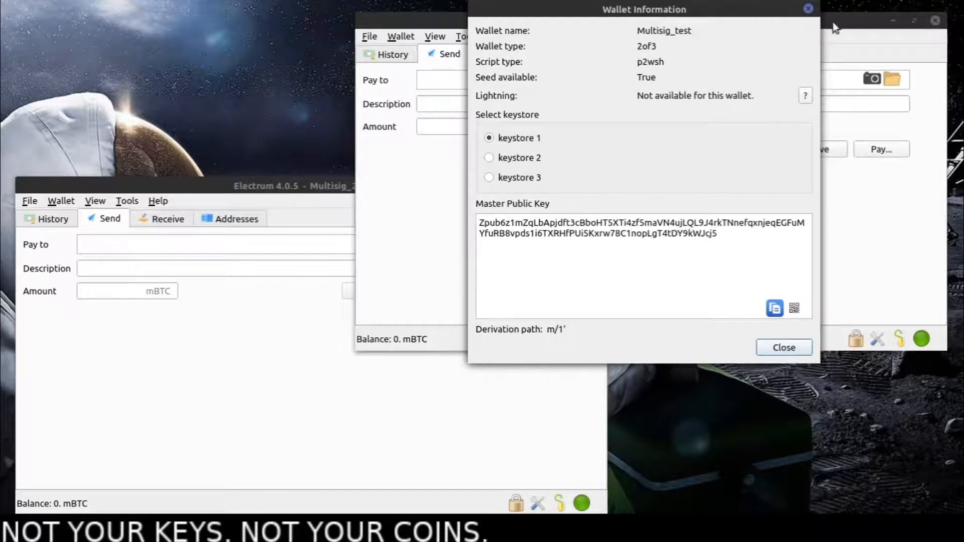
left_click(807, 9)
- Bring Multisig_2 and Multisig_test to the front in turn, ending on Multisig_2
left_click(348, 399)
left_click(709, 267)
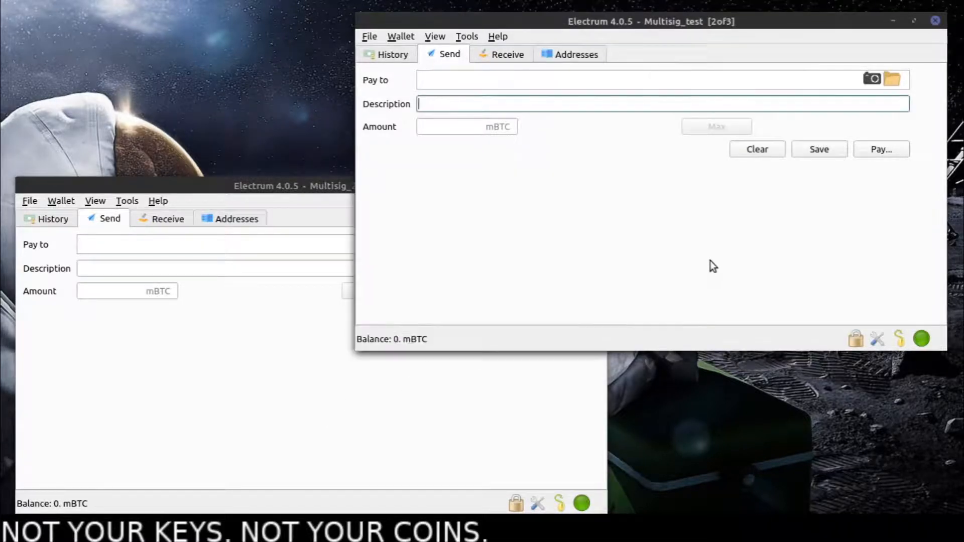
left_click(361, 401)
left_click(661, 239)
left_click(477, 367)
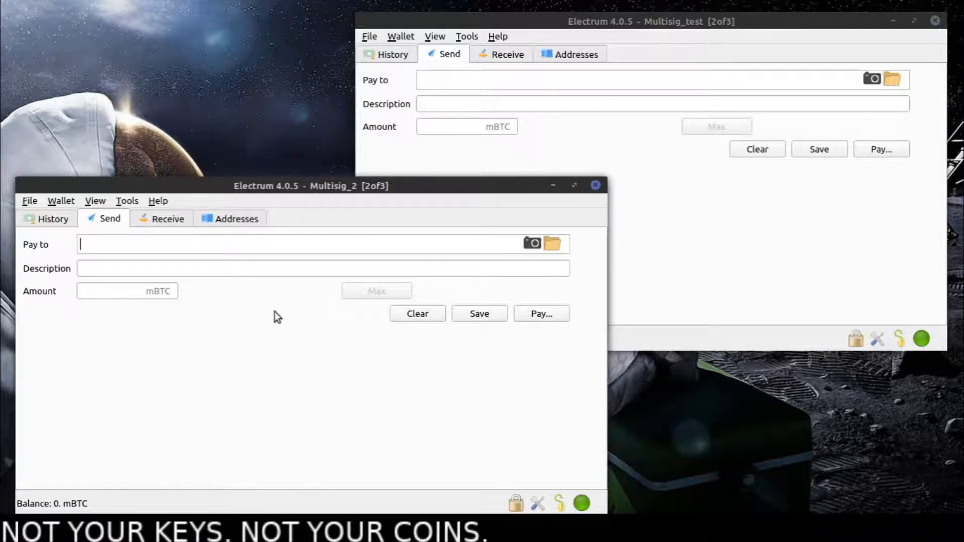
- Show the Receive forms of Multisig_2 and Multisig_test, and return Multisig_test to its Send form
left_click(168, 221)
left_click(513, 55)
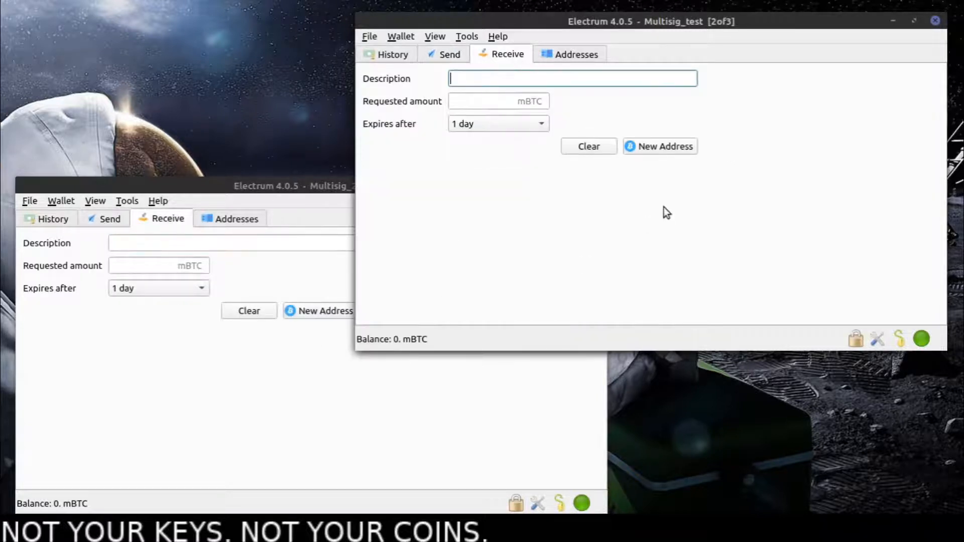
left_click(439, 52)
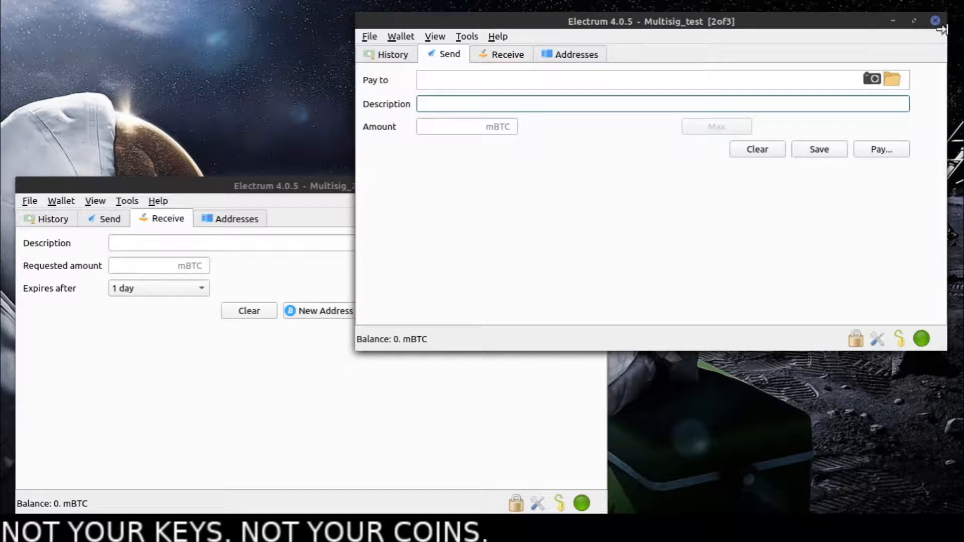
- Start creating a new wallet from Multisig_test and close both the Multisig_2 and Multisig_test windows
left_click(368, 36)
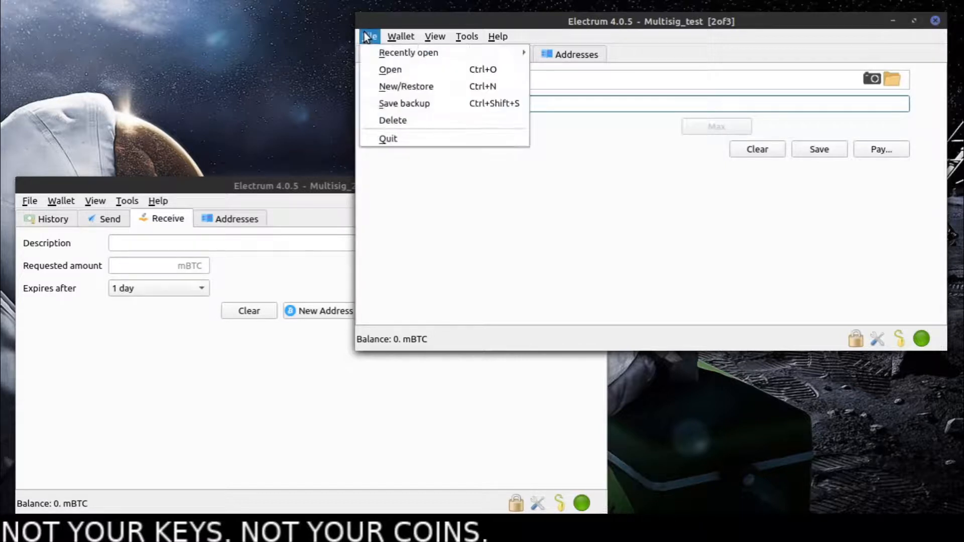
mouse_move(400, 36)
mouse_move(369, 37)
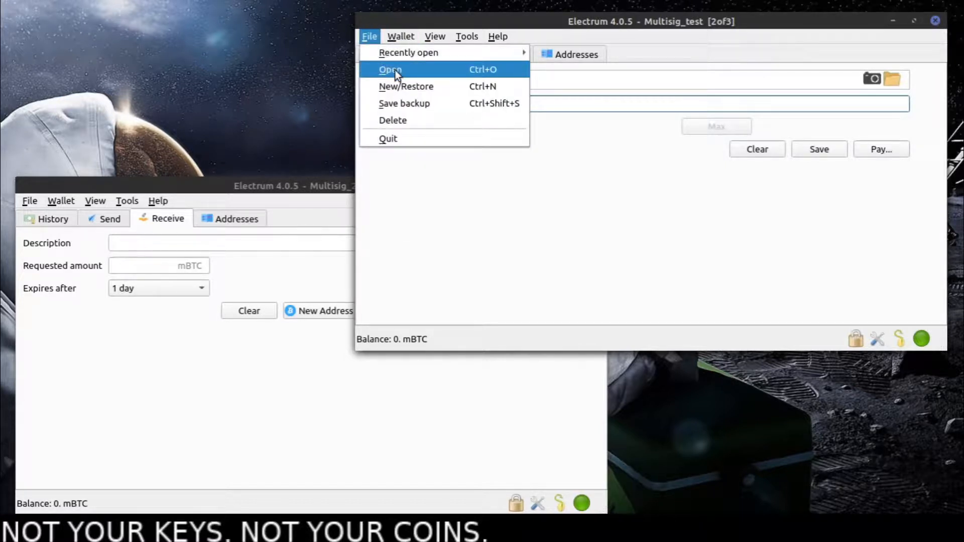
left_click(404, 86)
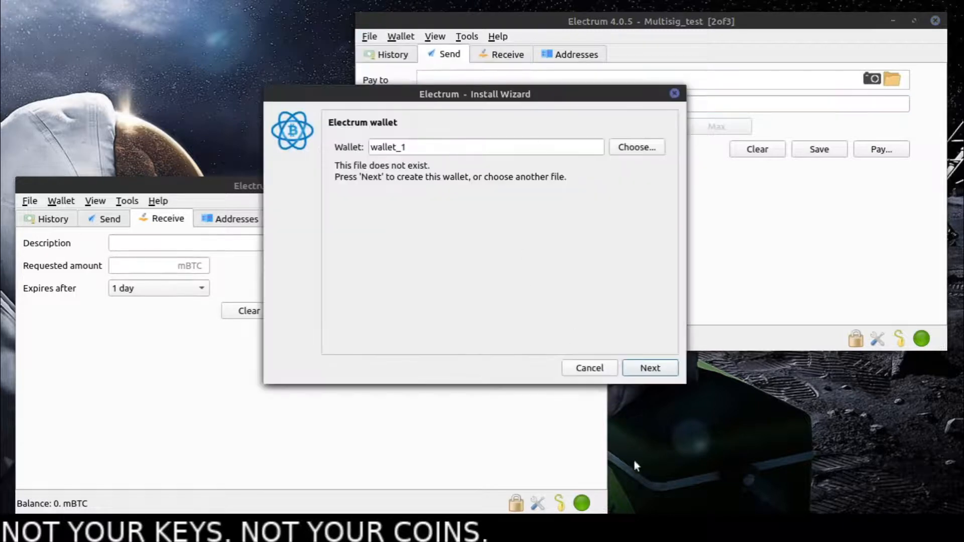
left_click_drag(232, 187, 522, 176)
left_click(888, 175)
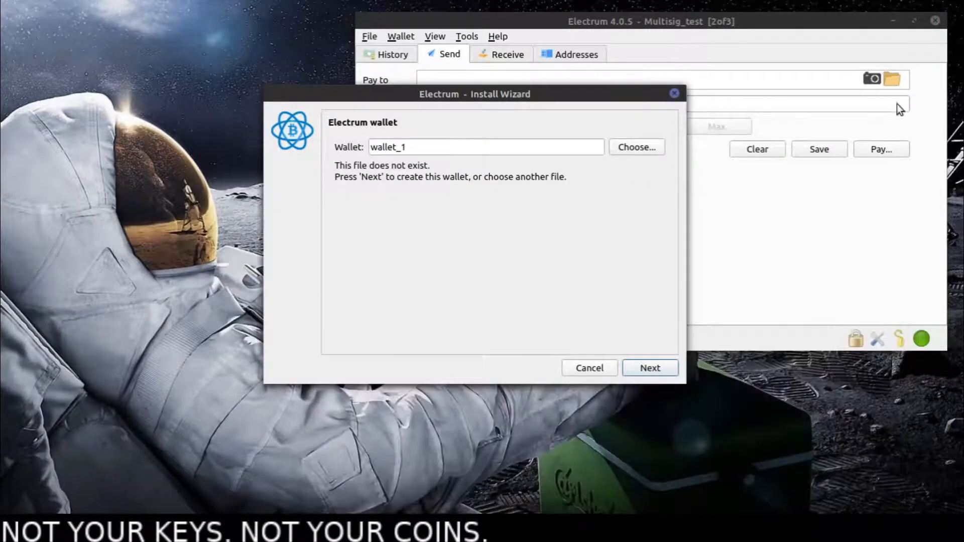
left_click(935, 22)
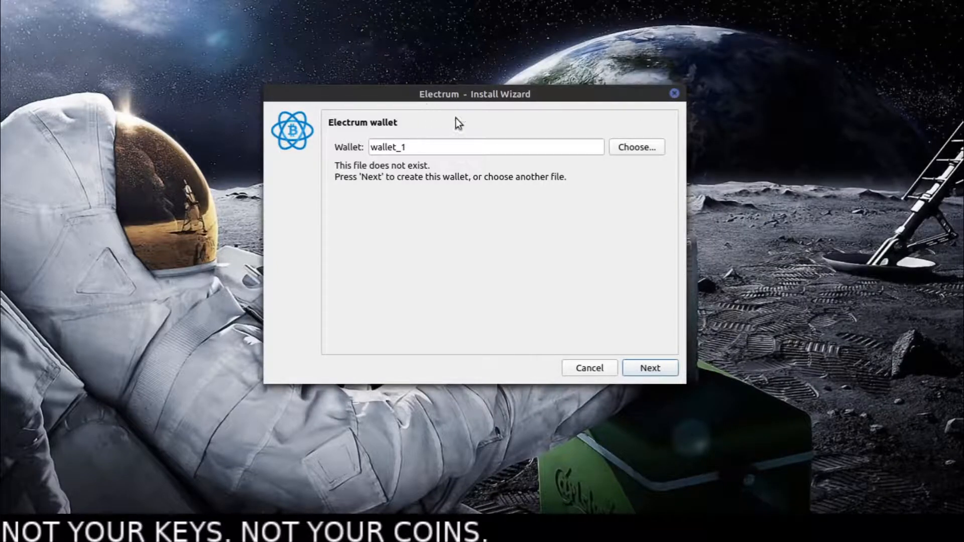
- Name the new wallet WatchOnly and continue to the choice of wallet type
left_click_drag(414, 147, 312, 142)
type("W")
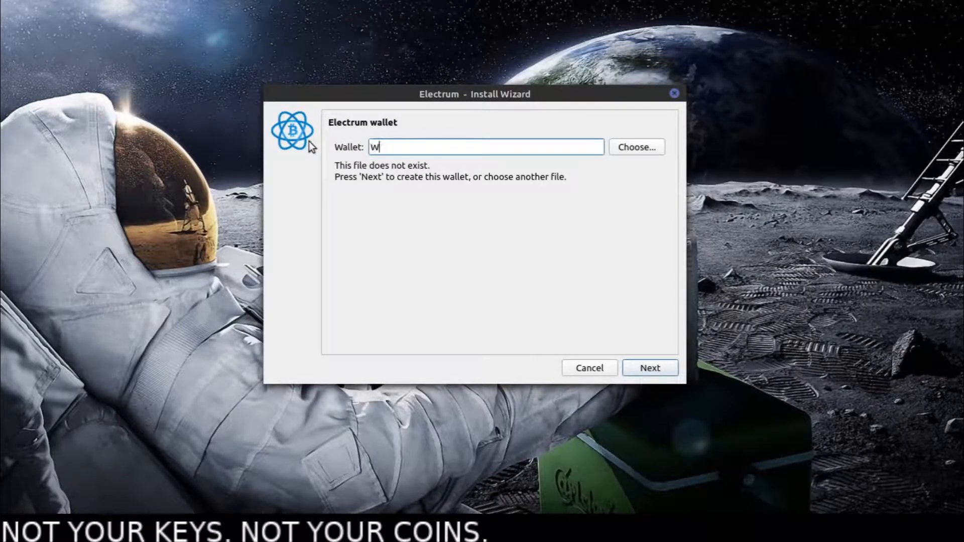
type("atchOnly")
left_click(664, 370)
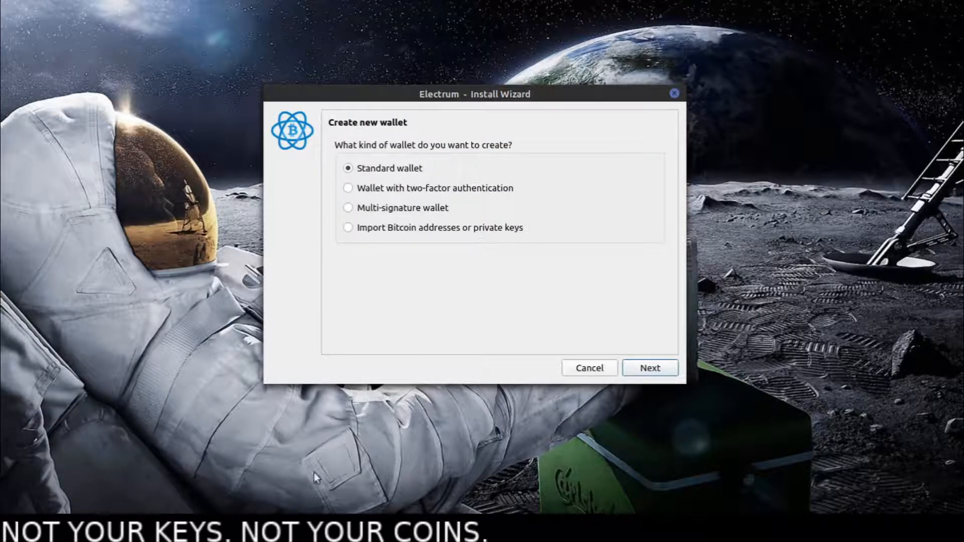
- Make it a multi-signature wallet with 3 cosigners and 2 required signatures
left_click(364, 206)
left_click(654, 372)
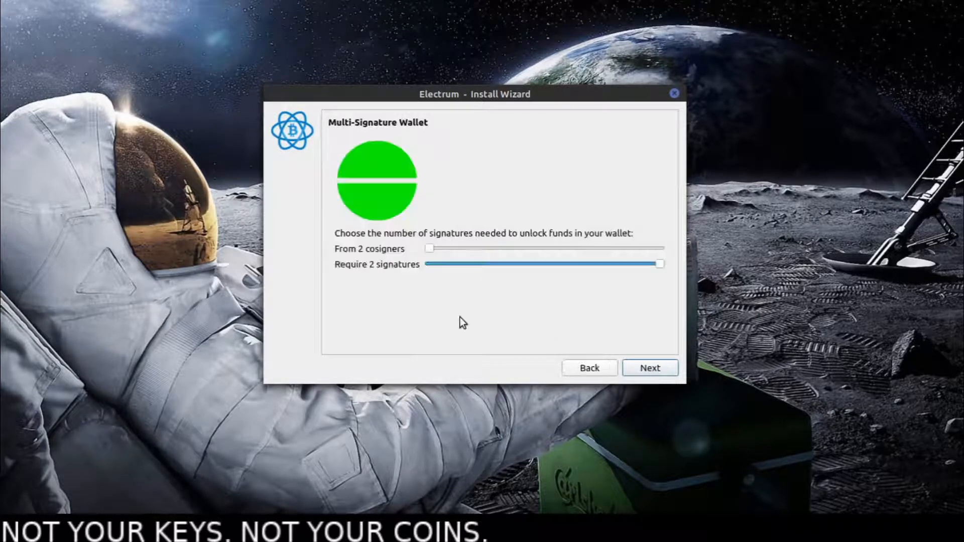
left_click(434, 247)
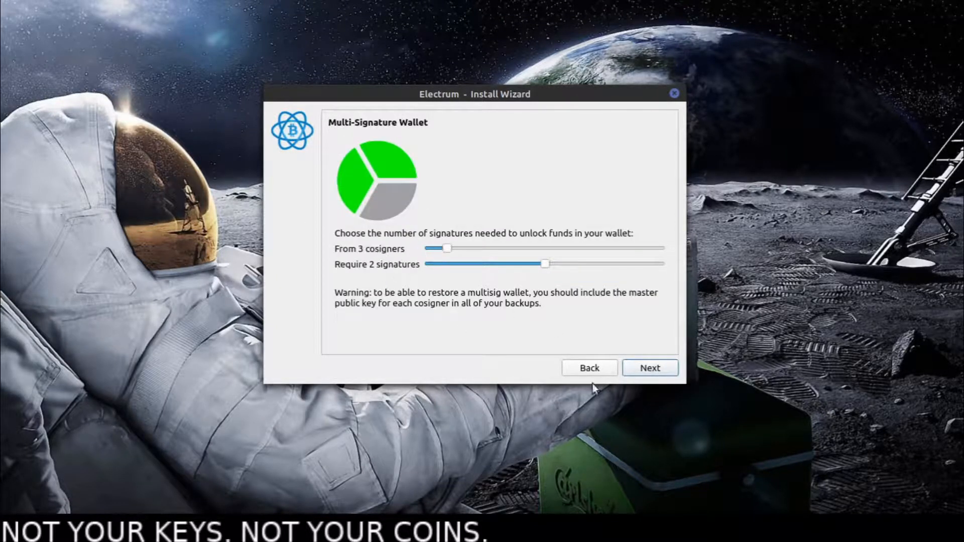
left_click(644, 369)
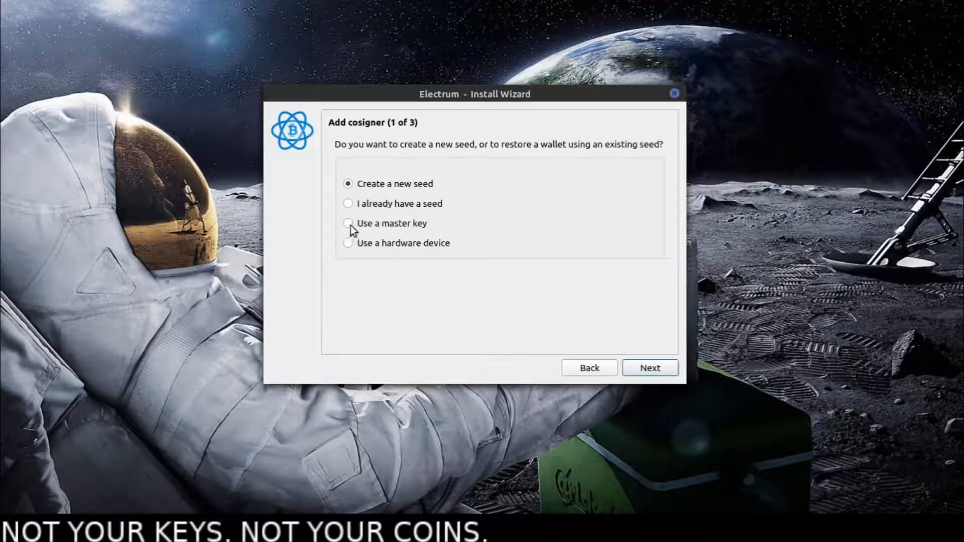
- Choose to use a master key for the first cosigner and arrange the key notes and the install wizard side by side
left_click(646, 368)
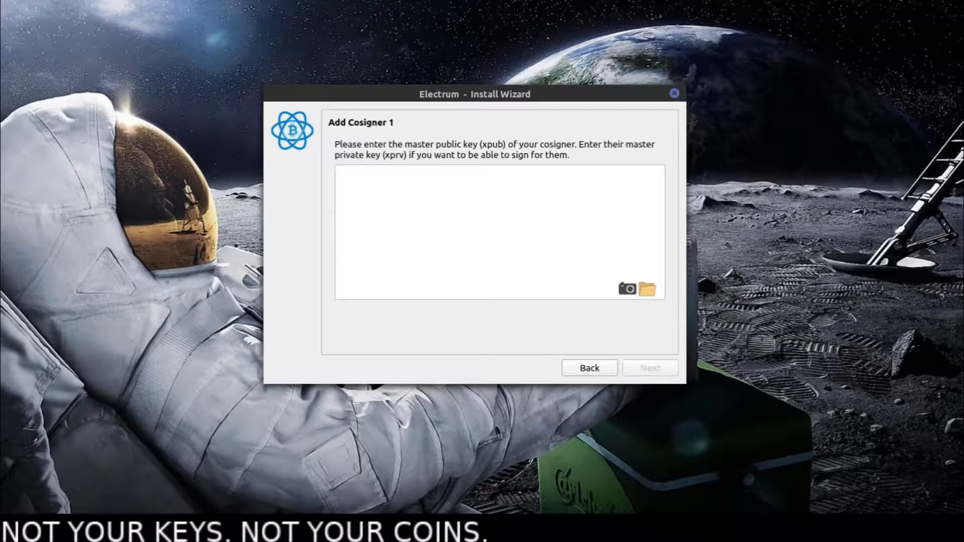
key("alt+Tab")
left_click_drag(277, 132, 260, 143)
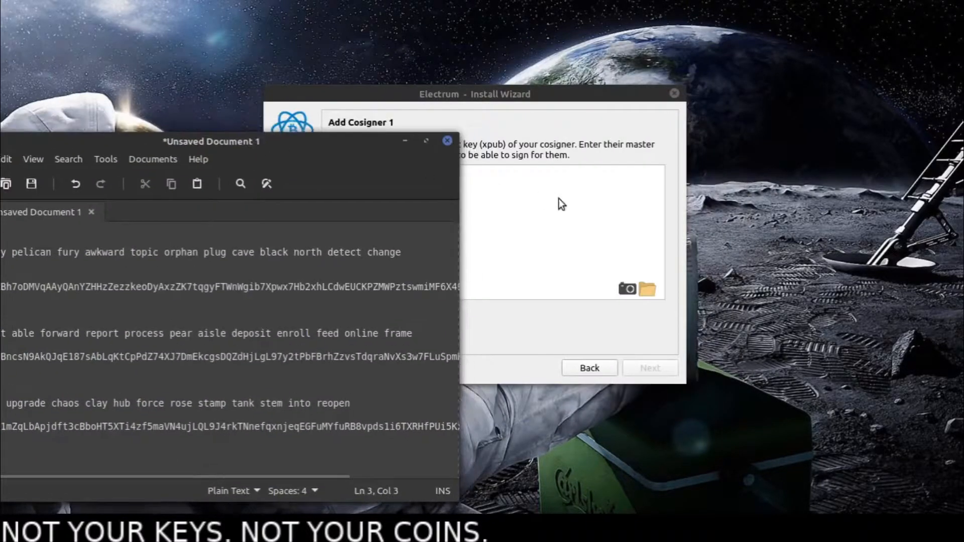
left_click(558, 200)
left_click_drag(491, 96, 662, 46)
left_click_drag(255, 132, 341, 152)
- Copy Key1's master public key from the notes into the Cosigner 1 entry and continue to the second cosigner
left_click_drag(47, 310, 543, 308)
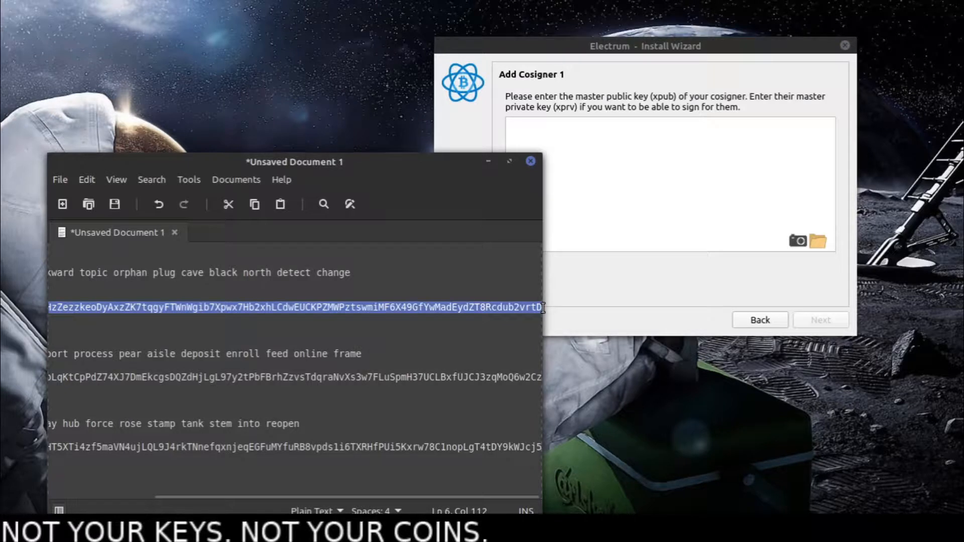
right_click(514, 304)
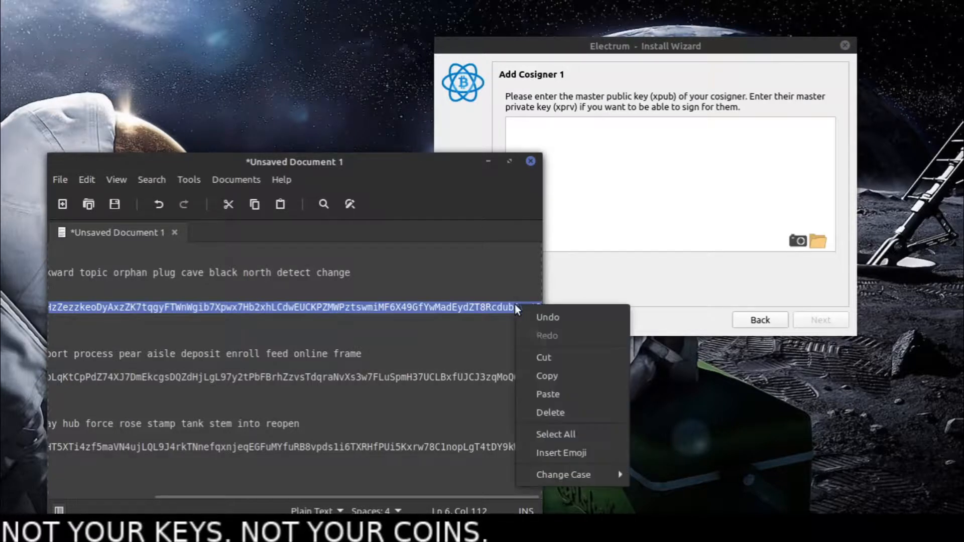
left_click(565, 380)
left_click(639, 177)
right_click(640, 177)
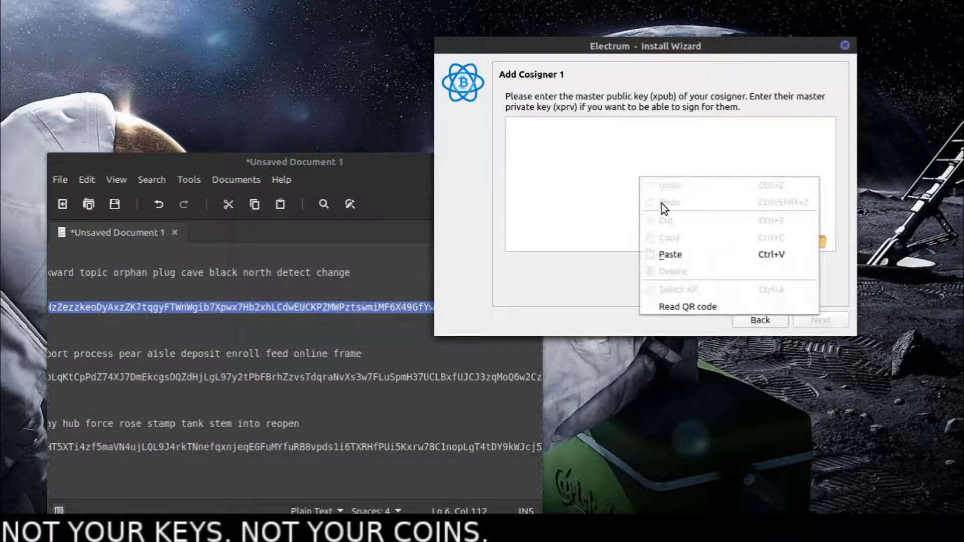
left_click(694, 254)
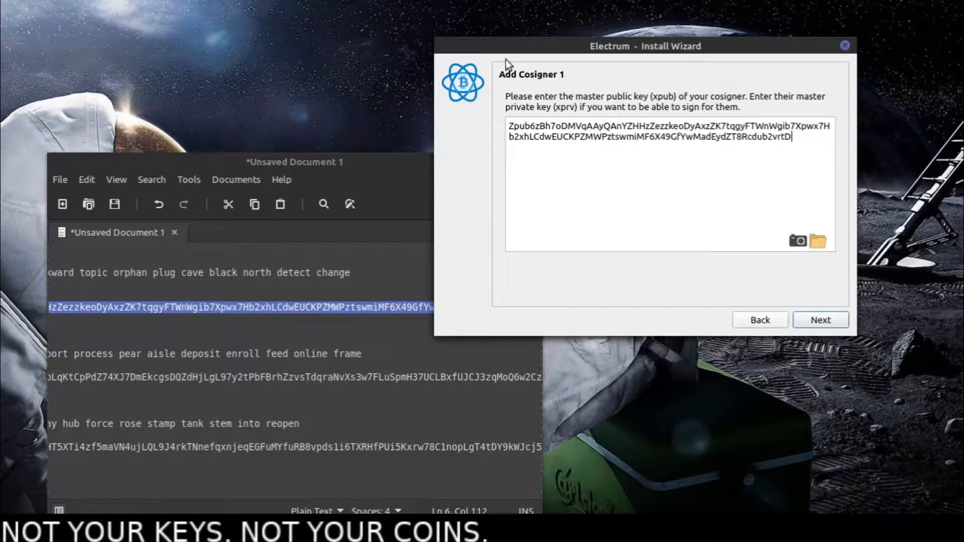
left_click(815, 322)
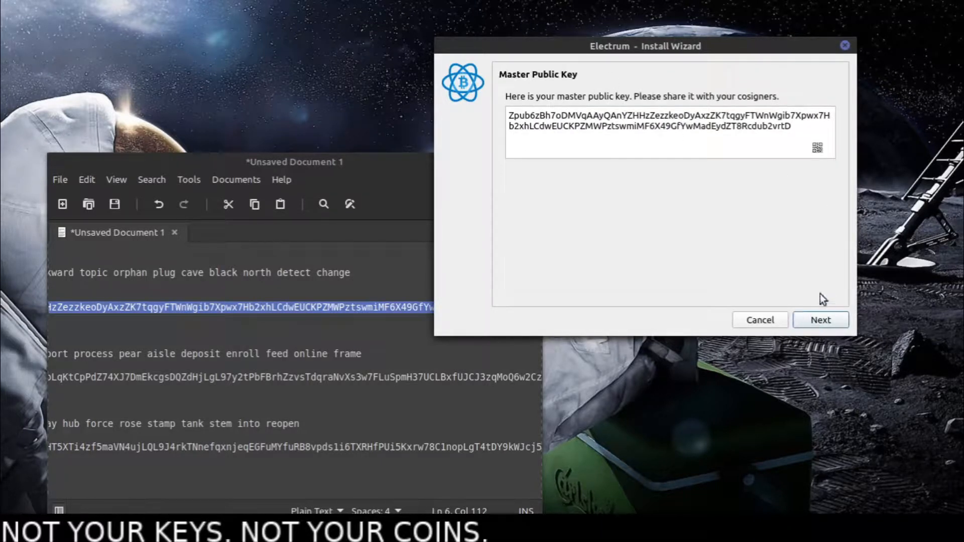
left_click(822, 319)
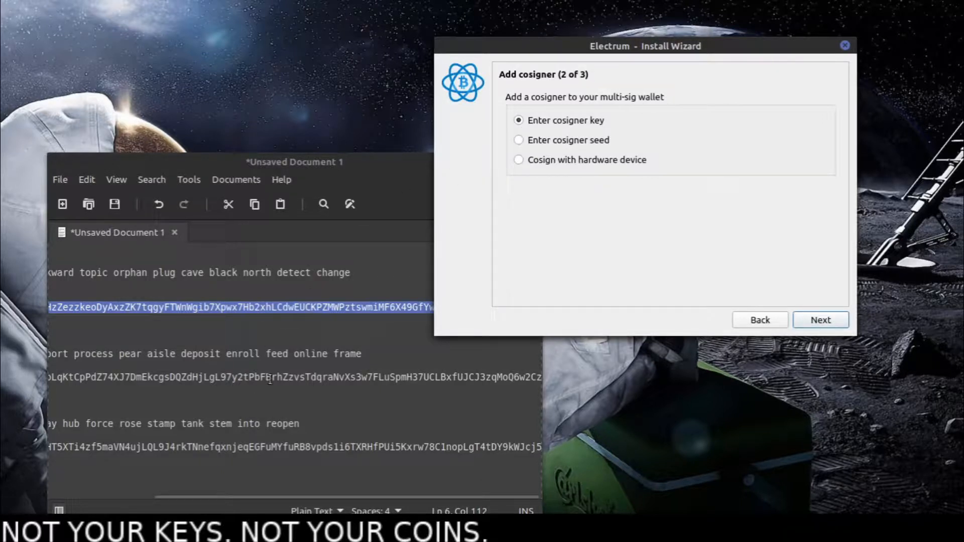
- Add the second cosigner by key, using Key2's master public key copied from the notes, and continue to the third
left_click(819, 318)
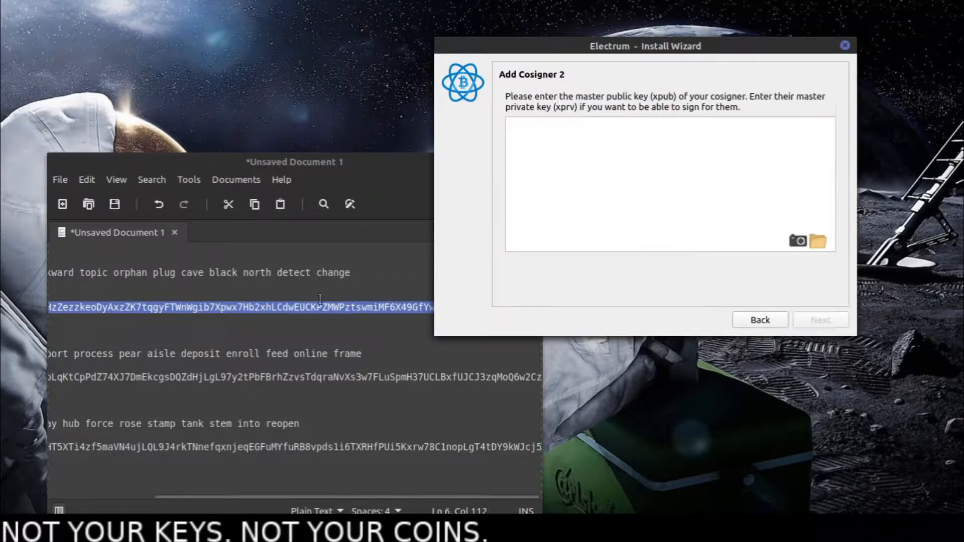
left_click(54, 381)
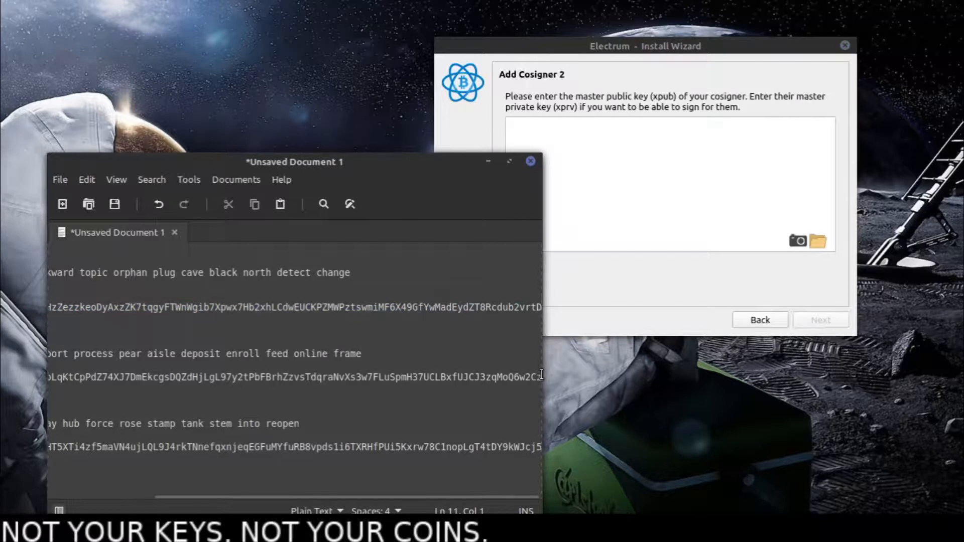
left_click_drag(541, 377, 41, 376)
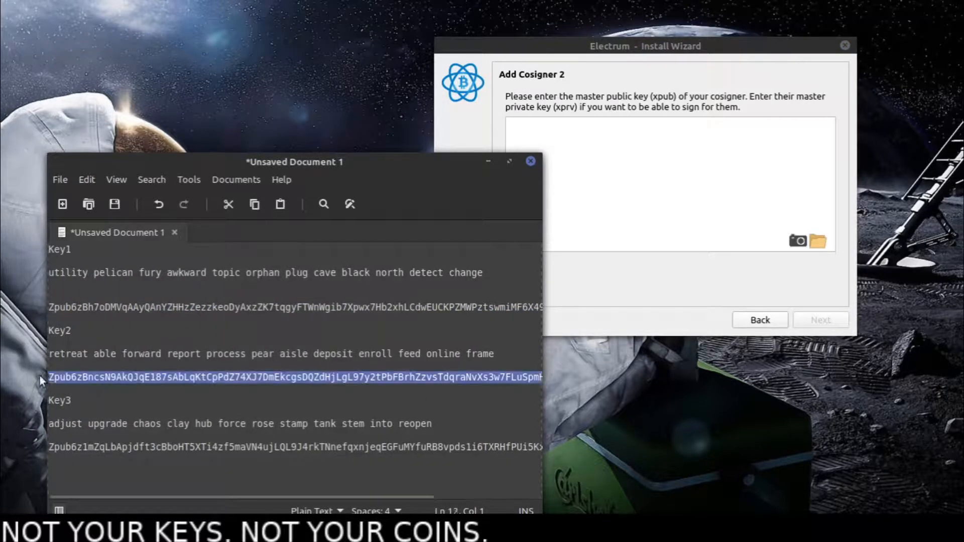
right_click(63, 375)
left_click(126, 262)
left_click(618, 182)
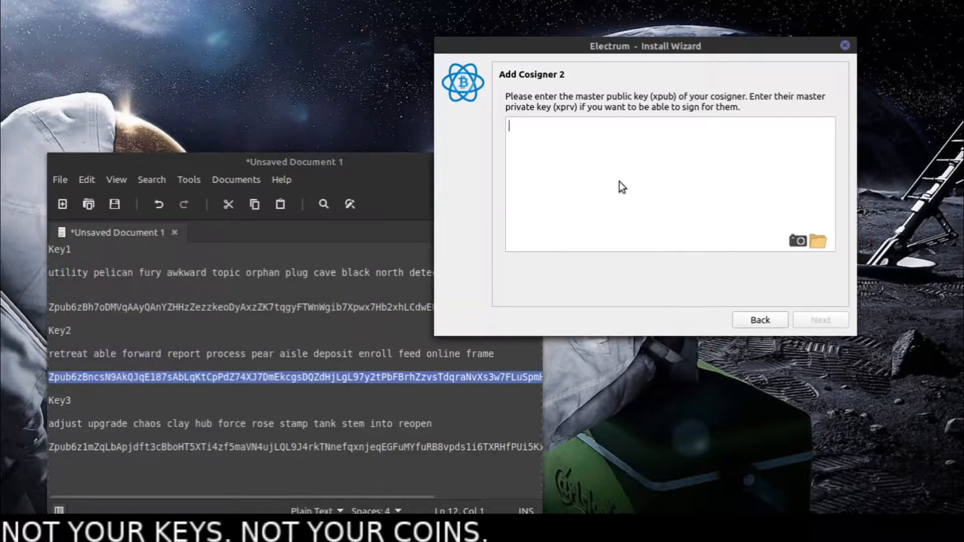
right_click(619, 182)
left_click(688, 258)
left_click(813, 320)
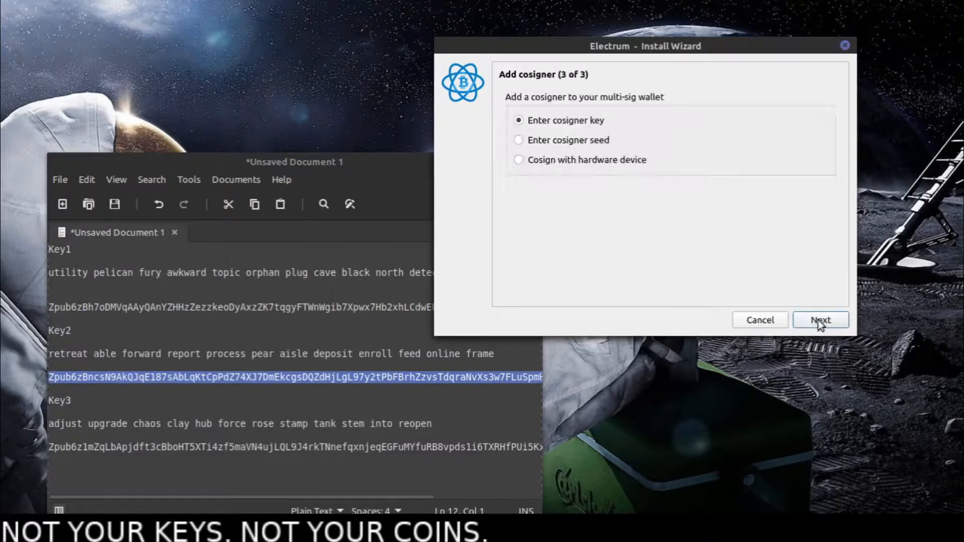
- Add the third cosigner by key, using Key3's master public key copied from the notes, and continue to the encryption password
left_click(178, 455)
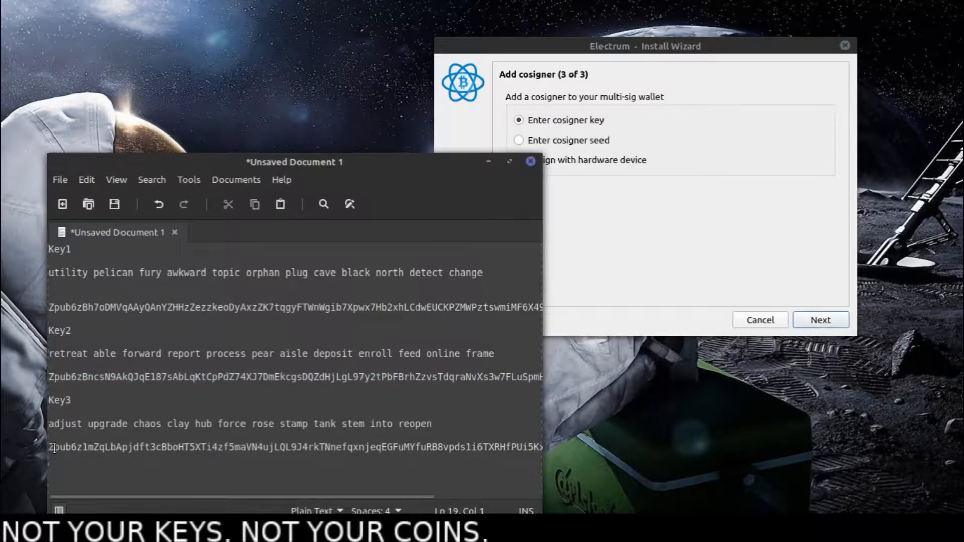
left_click_drag(50, 451, 509, 450)
right_click(510, 449)
left_click(550, 340)
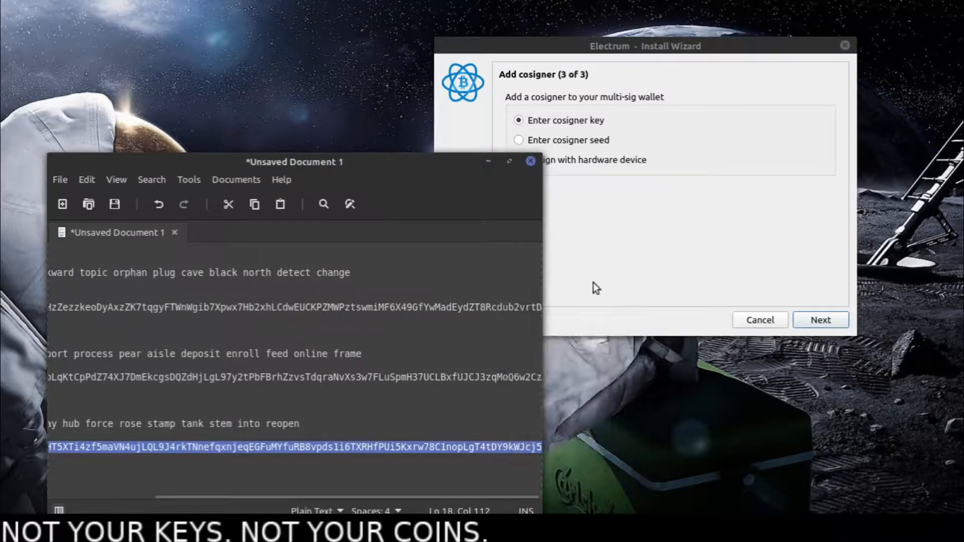
left_click(647, 216)
left_click(809, 316)
right_click(616, 176)
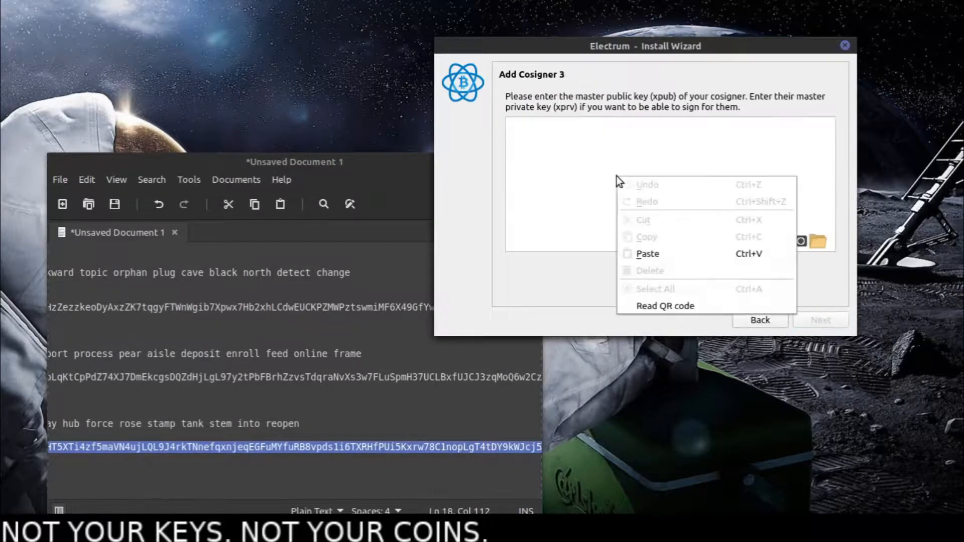
left_click(666, 248)
left_click(816, 324)
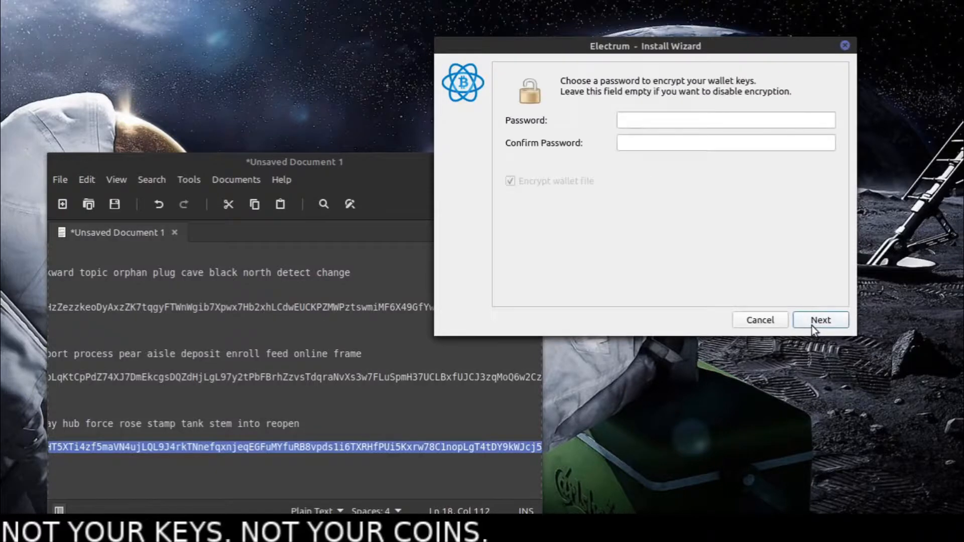
- Enter and confirm the wallet encryption password, finish creating the wallet and acknowledge the watch-only notice
left_click(631, 118)
type("1234")
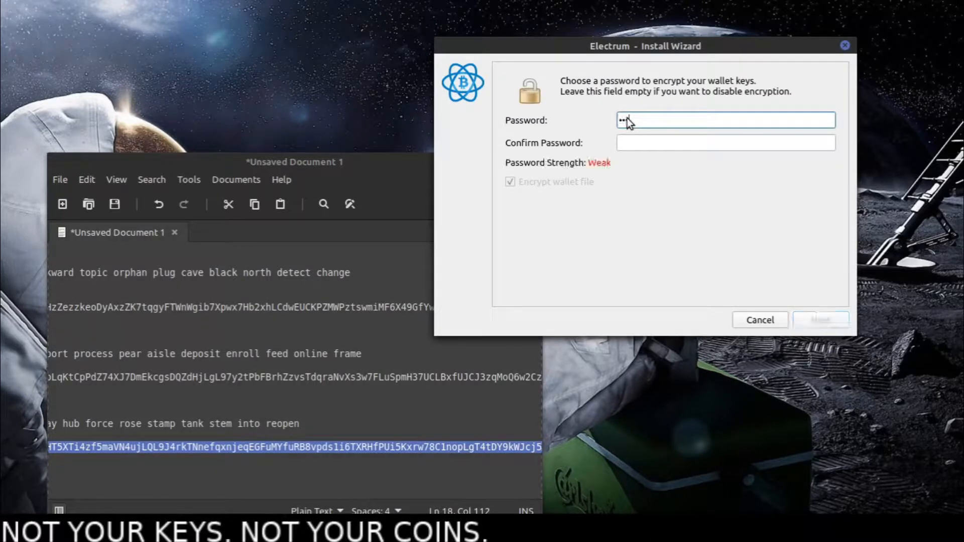
left_click(662, 147)
type("1234")
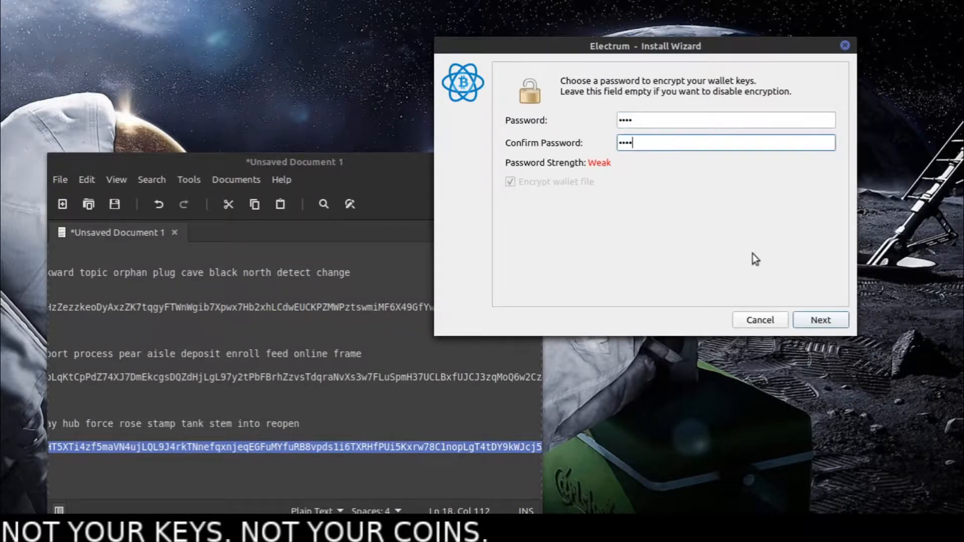
left_click(809, 319)
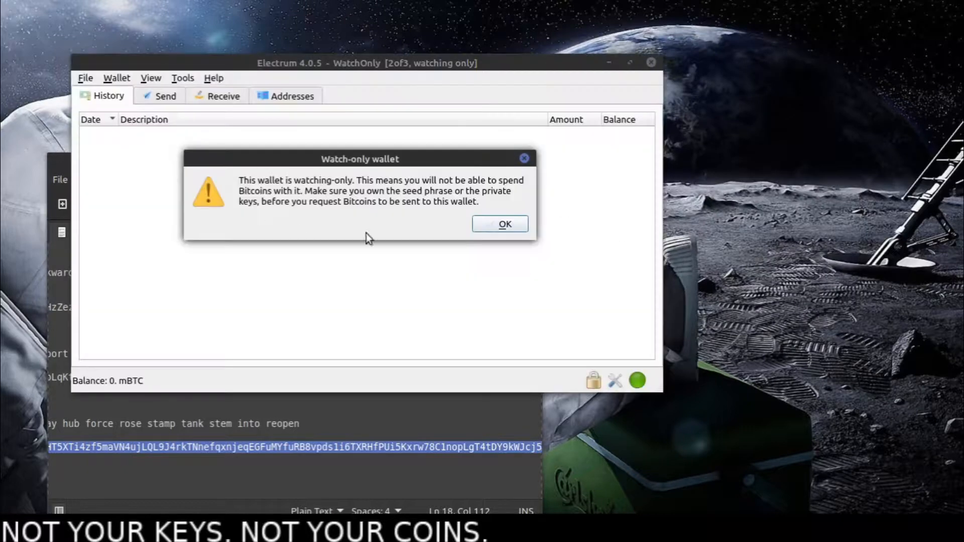
left_click(501, 223)
- Look through the new WatchOnly wallet's address list and its payment form
left_click_drag(228, 61, 372, 72)
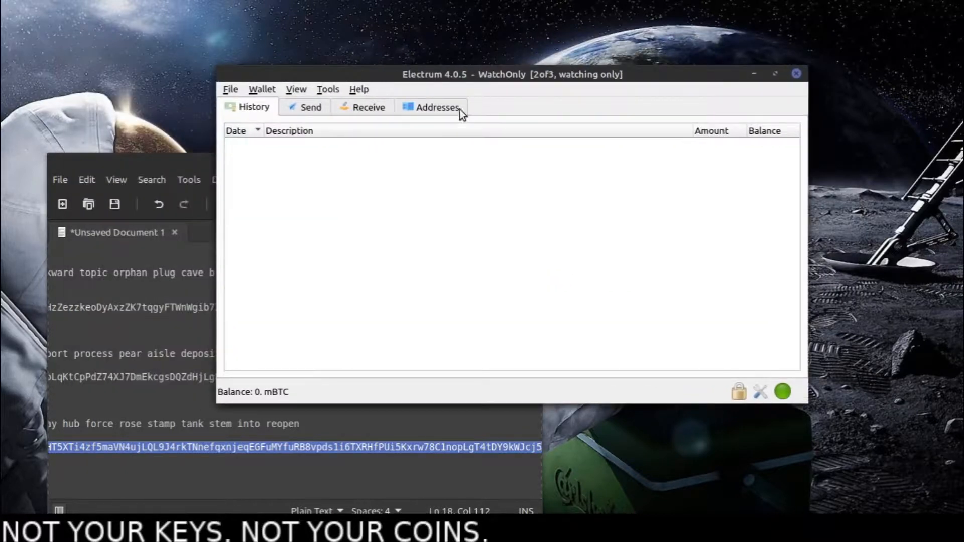
left_click(439, 108)
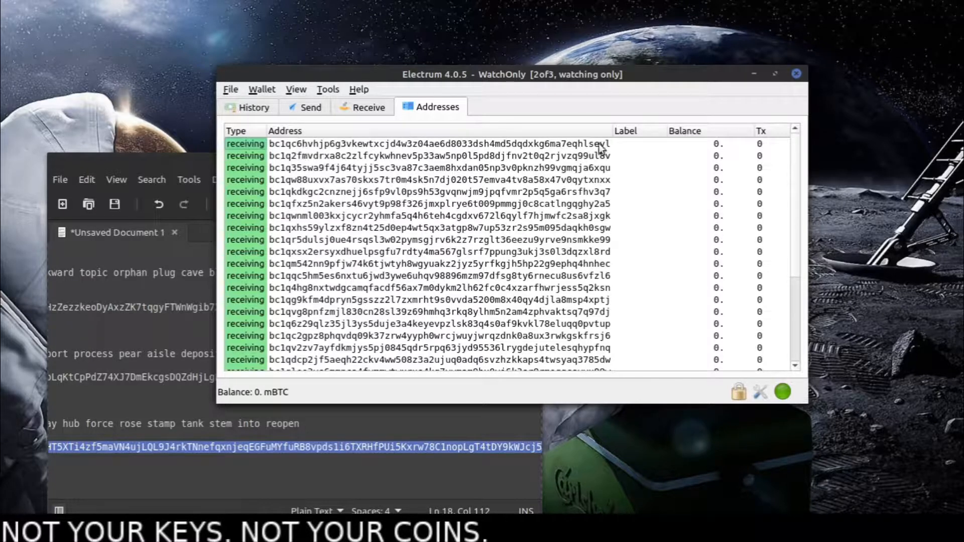
left_click(304, 109)
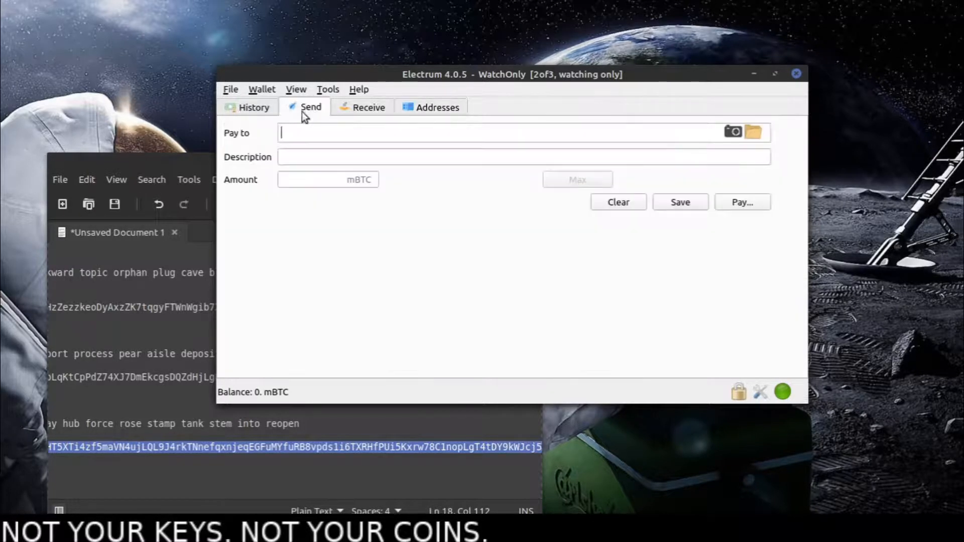
- Inspect the wallet information, checking the master public keys of keystores 1, 2 and 3, and close it
left_click(272, 89)
left_click(290, 106)
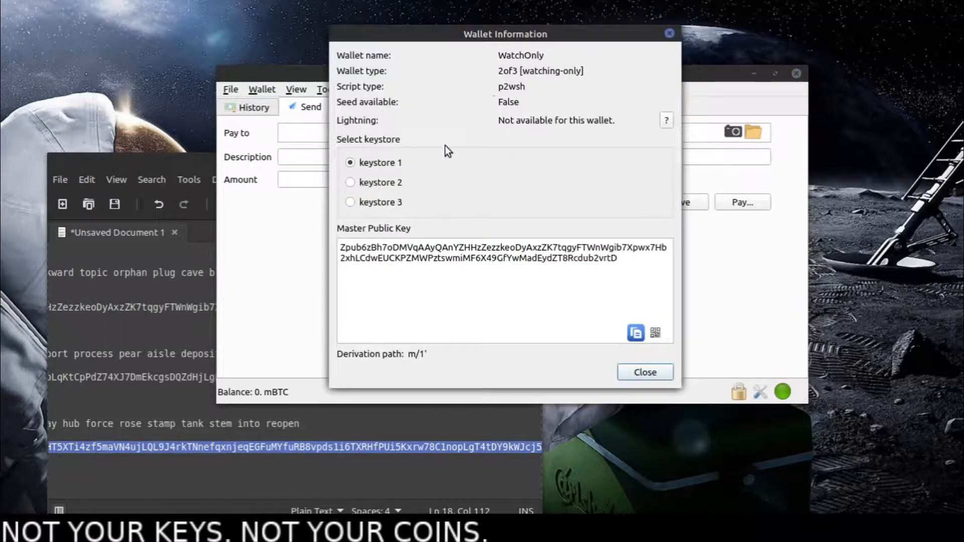
left_click(386, 182)
left_click(378, 204)
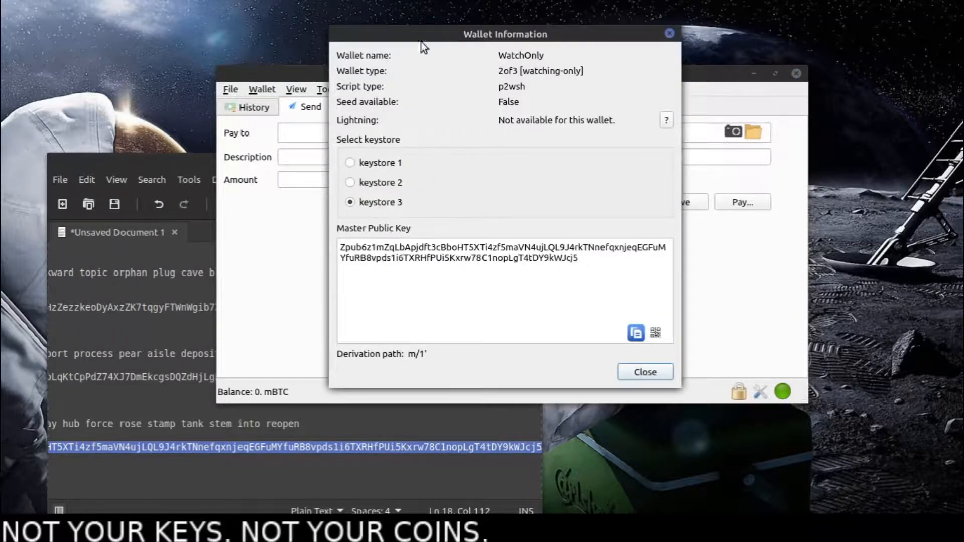
left_click(640, 372)
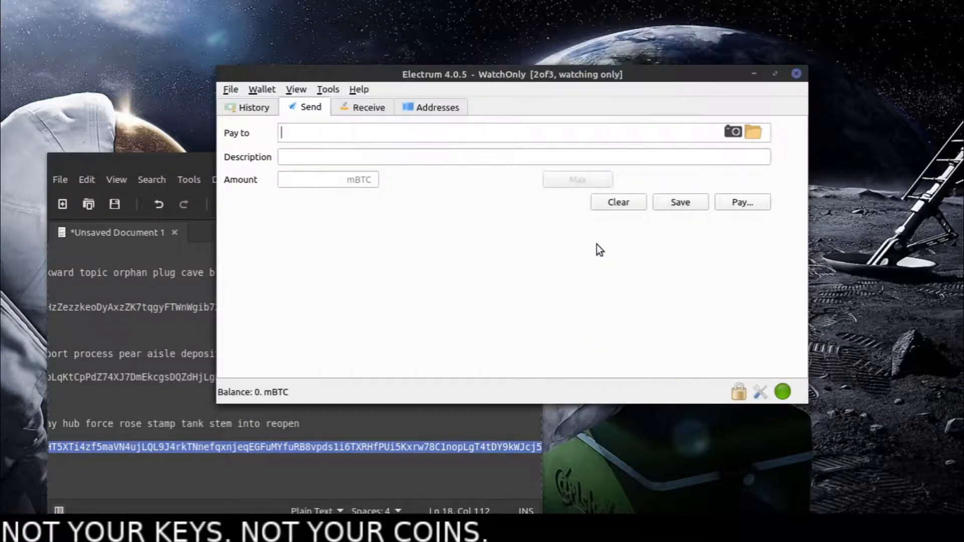
- Revisit the wallet's addresses, view the form for requesting payments, and return to the sending form
left_click_drag(478, 73, 521, 73)
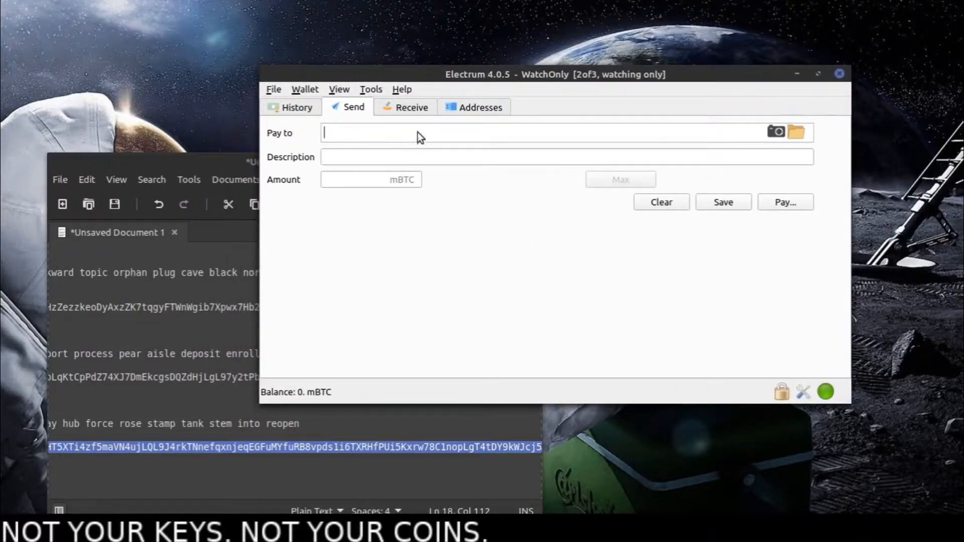
left_click(454, 108)
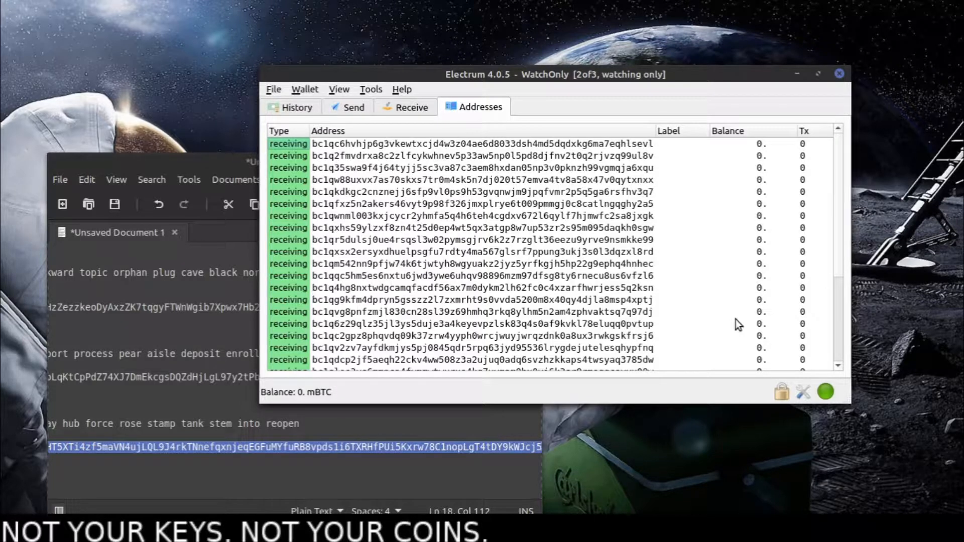
left_click(402, 110)
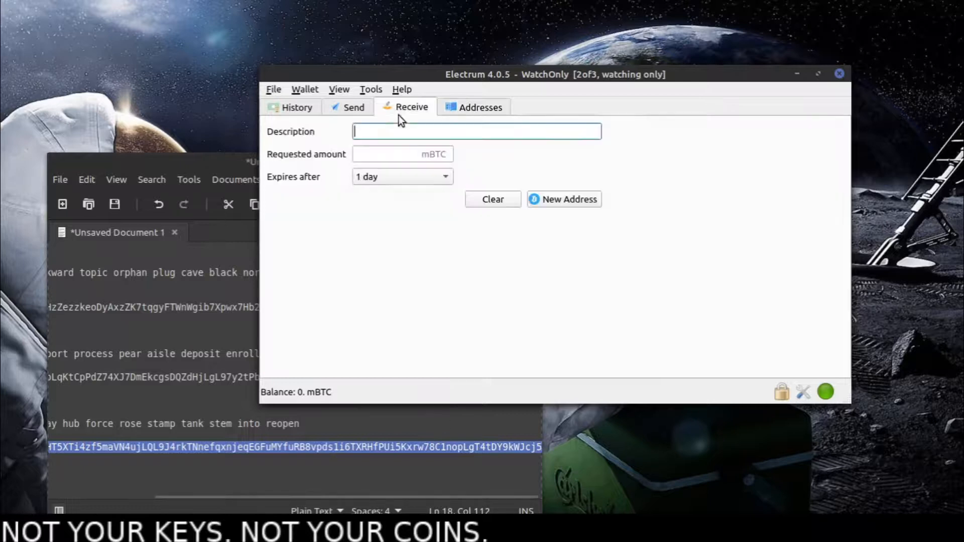
left_click(349, 110)
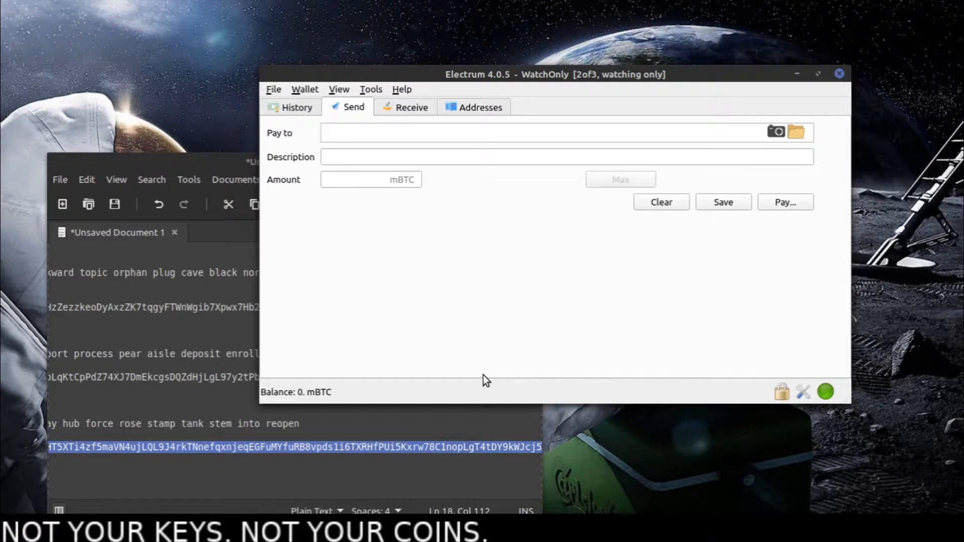
- Minimize the key notes document and close the WatchOnly wallet window
left_click(483, 473)
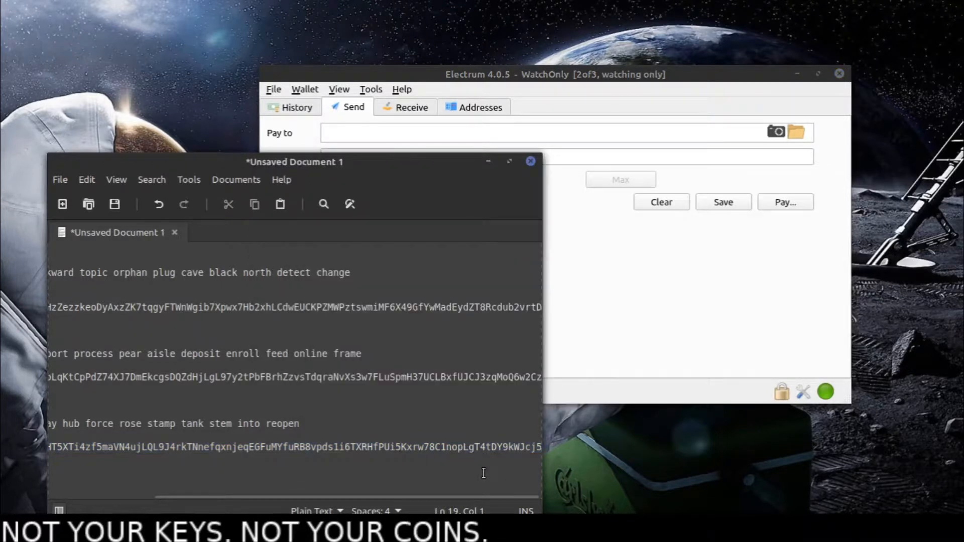
left_click(487, 162)
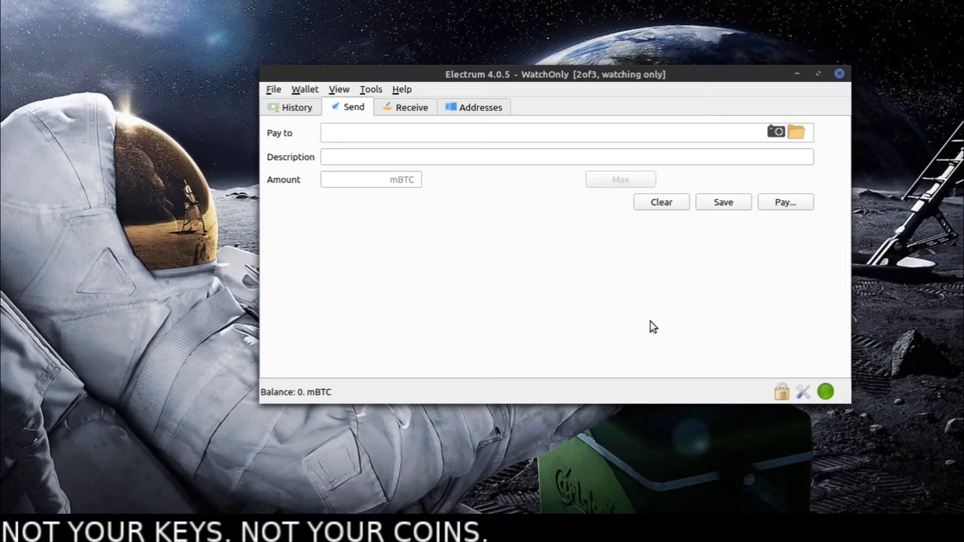
left_click_drag(613, 74, 519, 134)
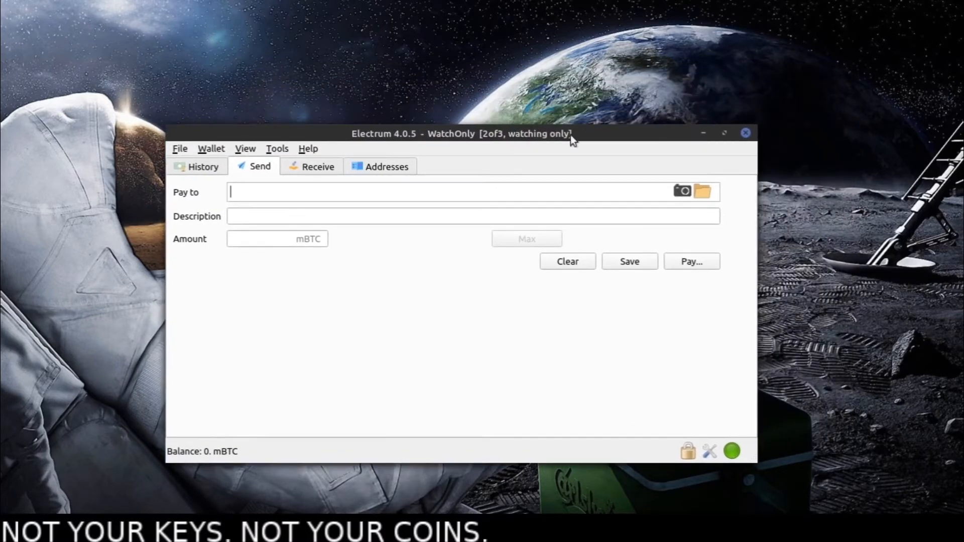
left_click(745, 133)
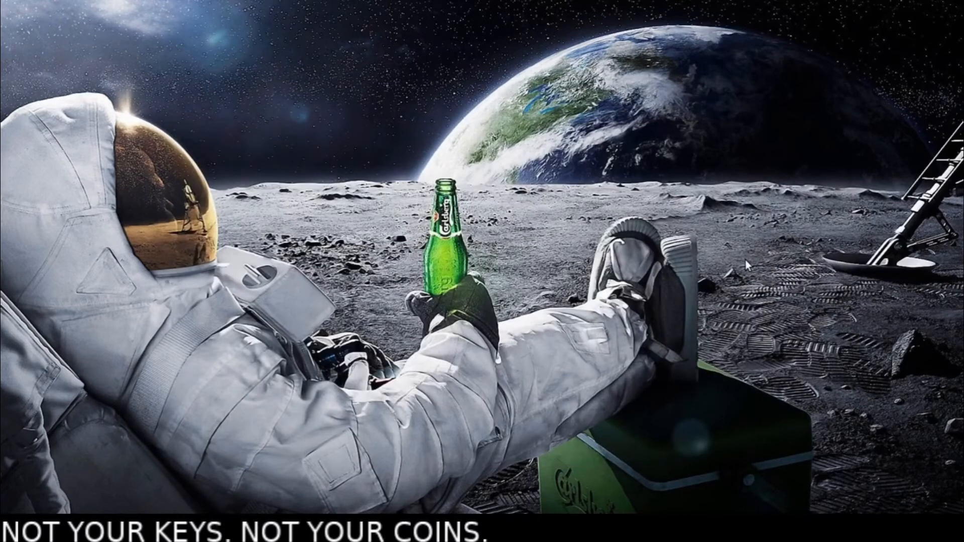